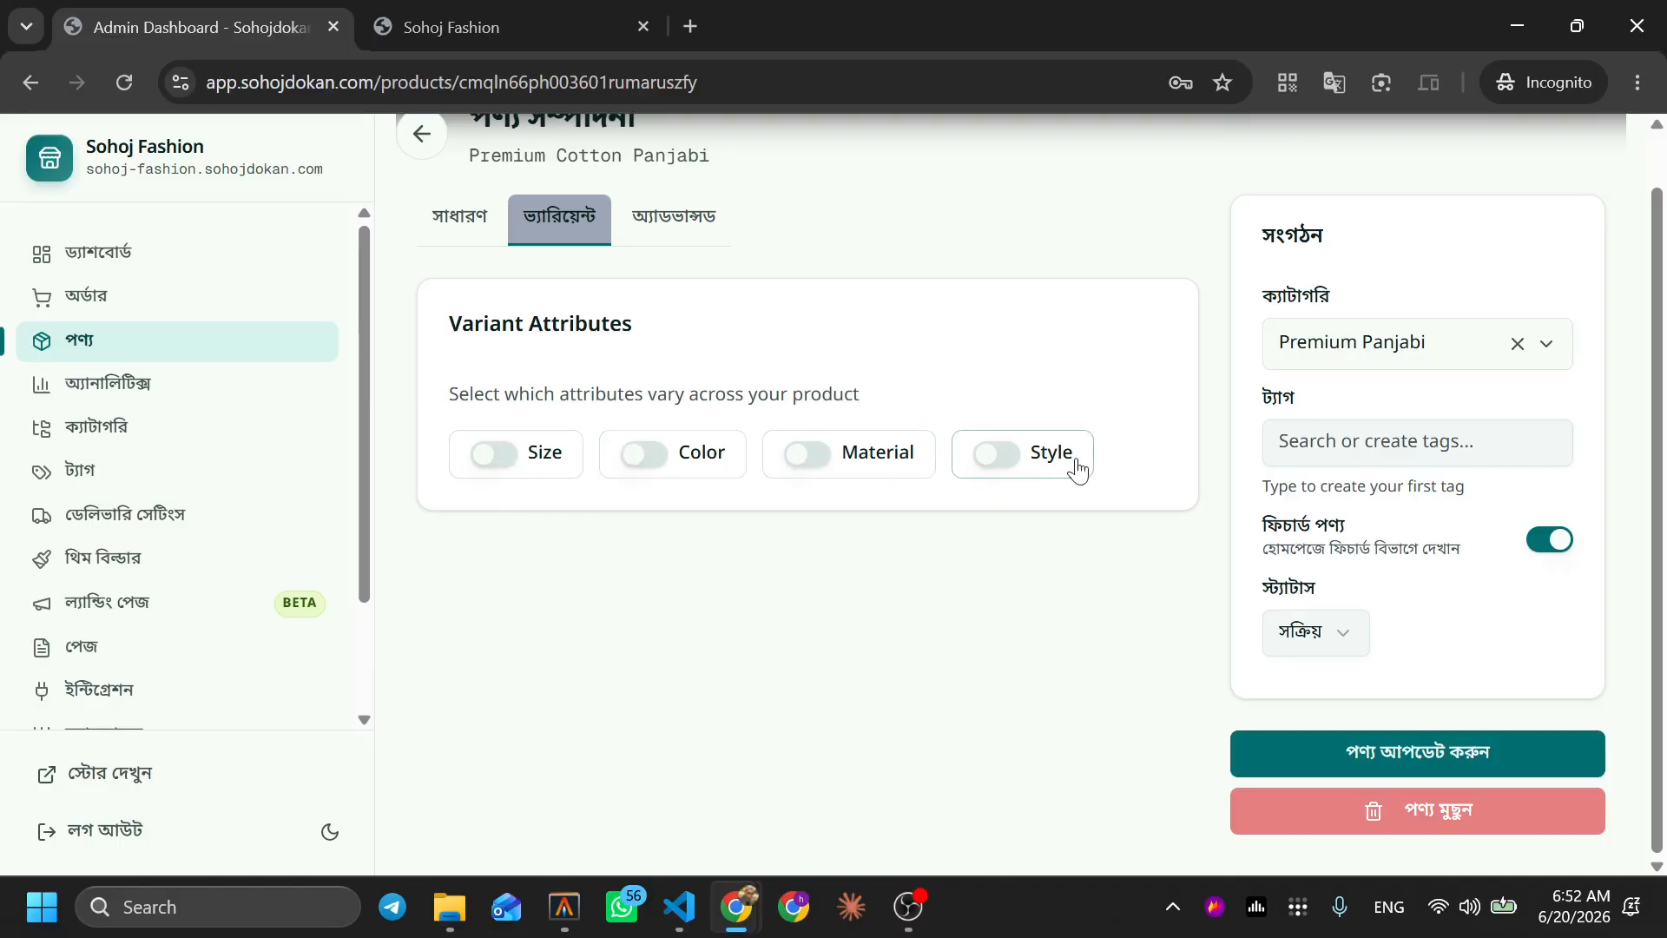
# Make Size and Color vary, with sizes S, M, L and colours Gray, Red
pyautogui.click(504, 469)
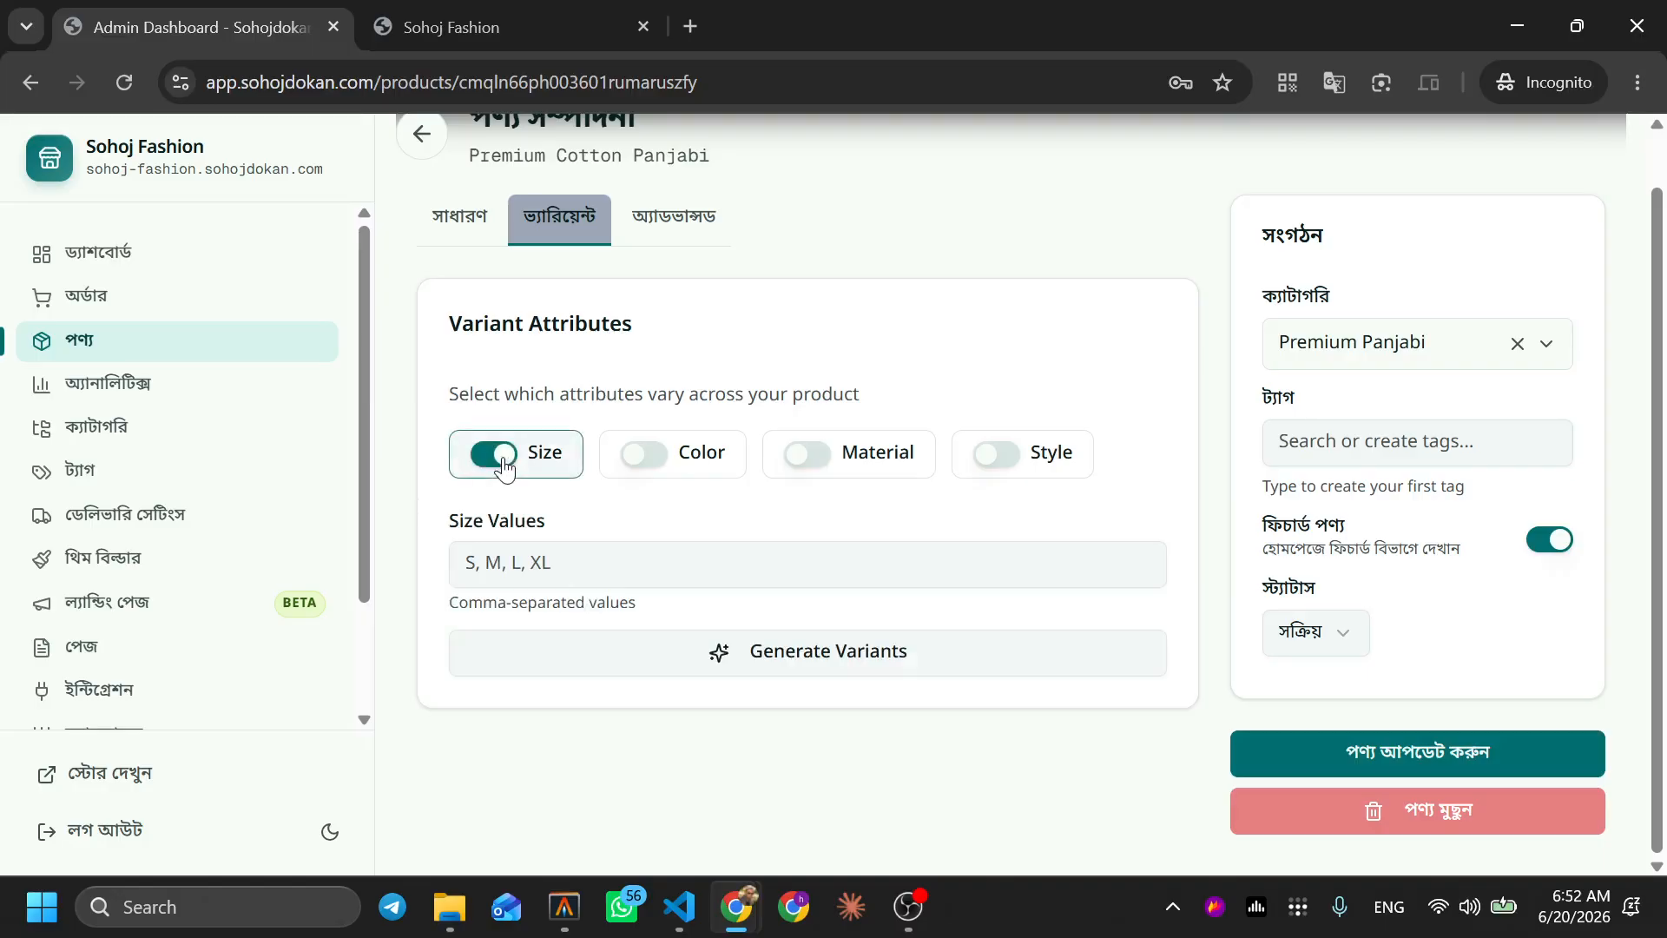
pyautogui.click(641, 470)
pyautogui.click(612, 563)
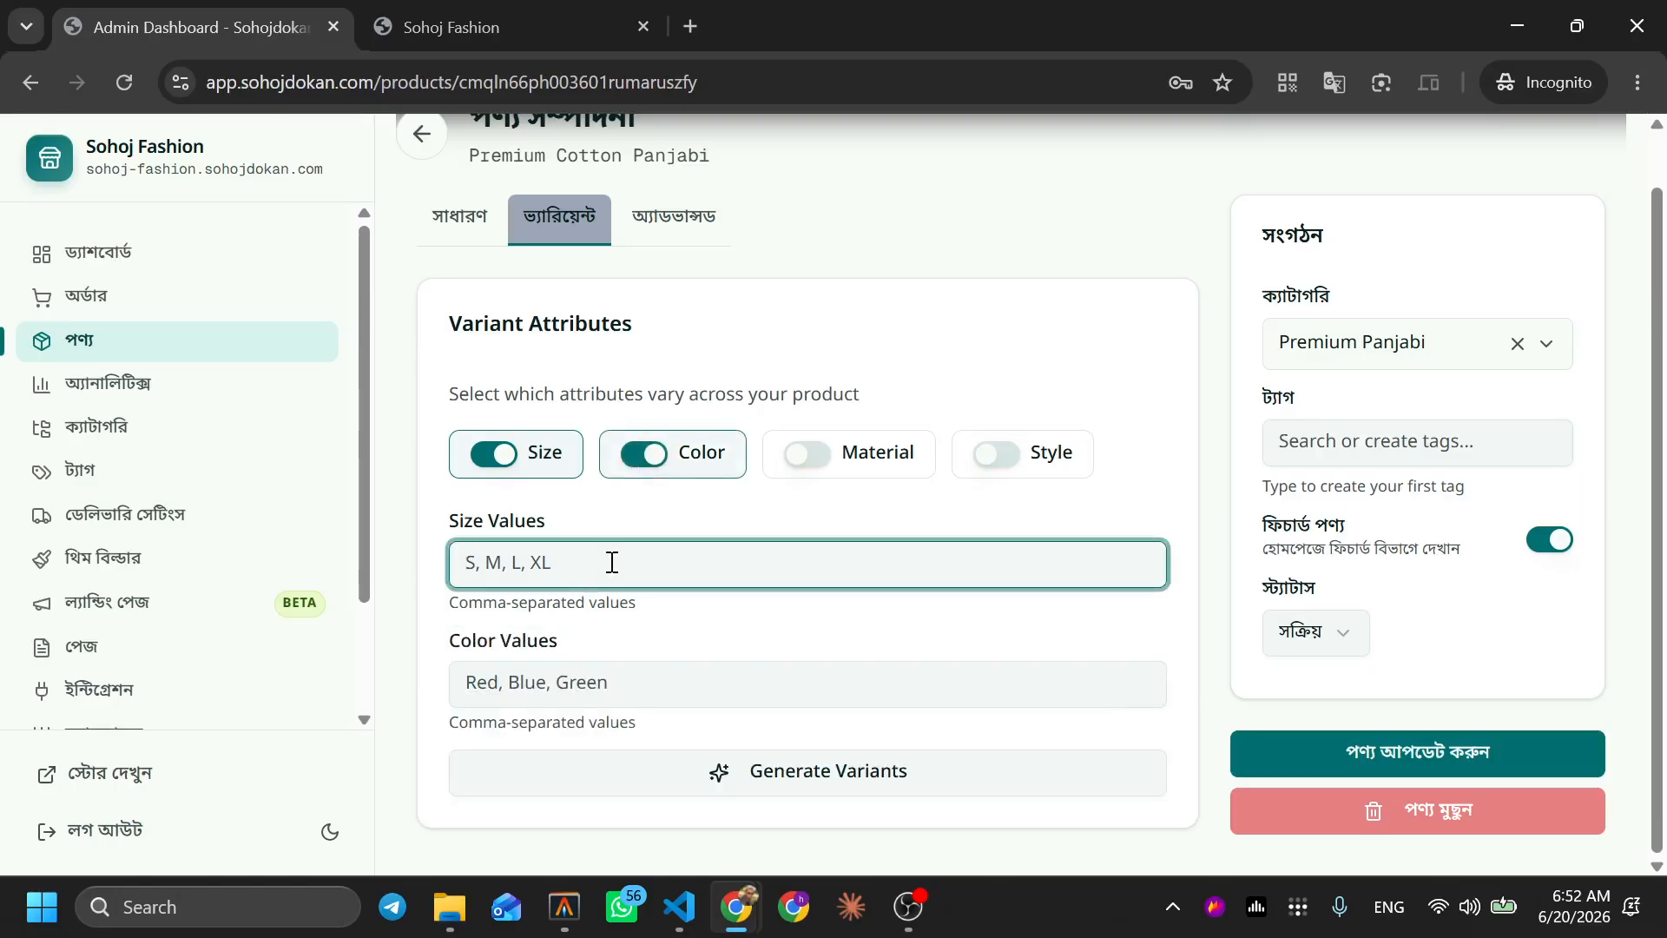
pyautogui.write('S, M, L')
pyautogui.press('Tab')
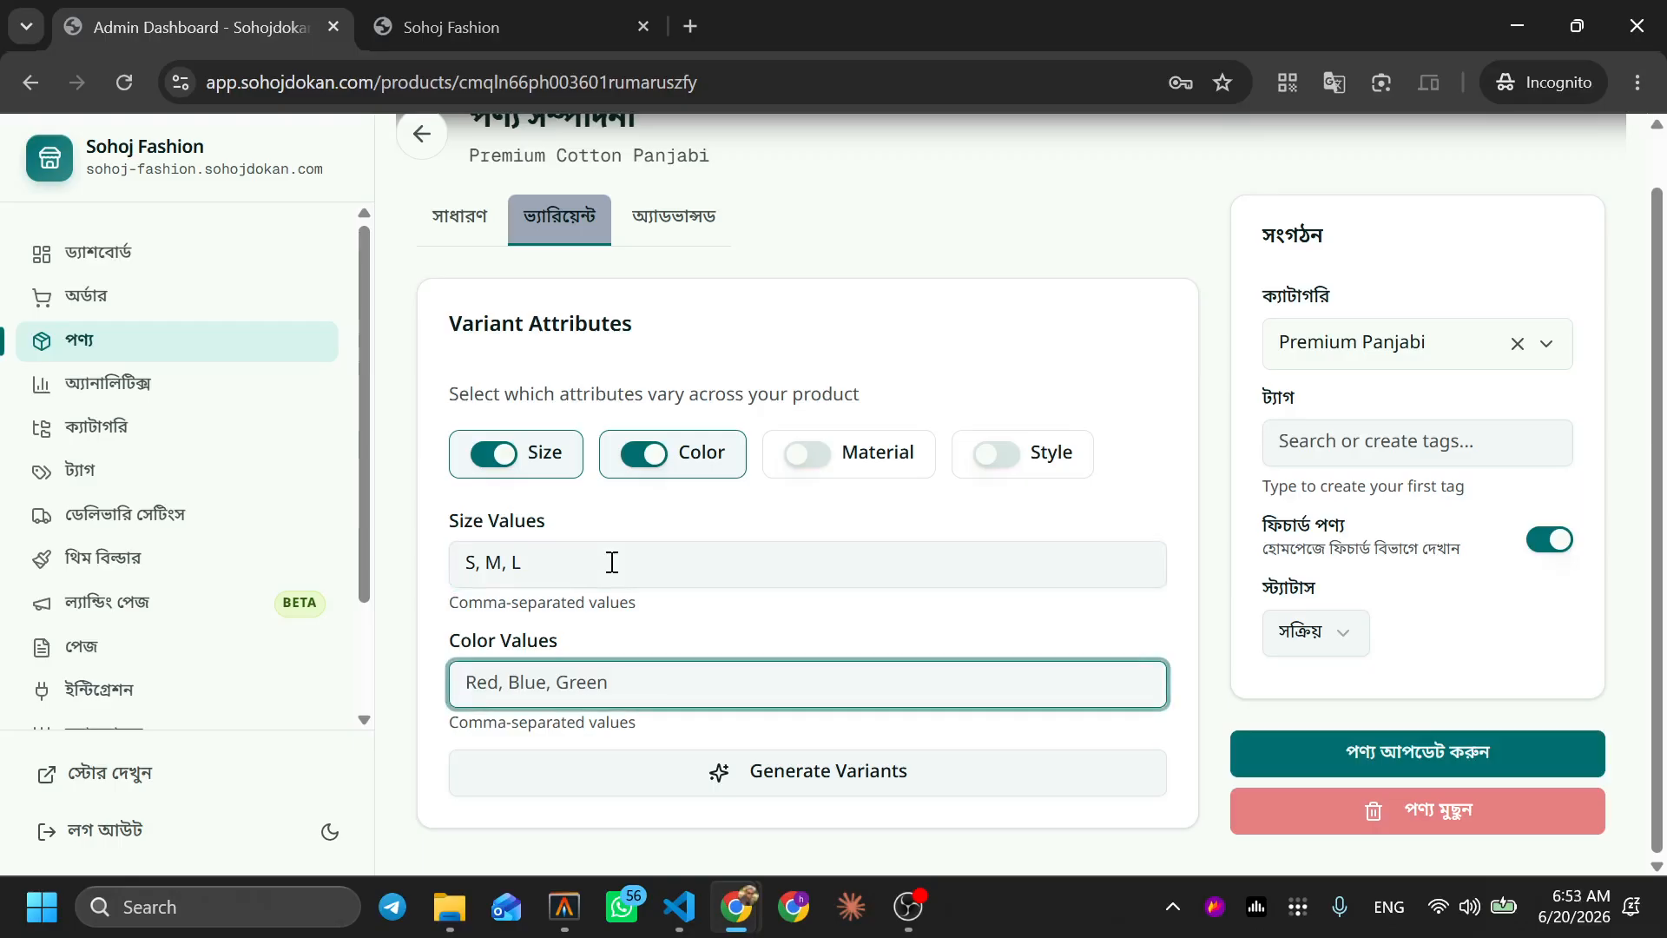
pyautogui.write('Gr')
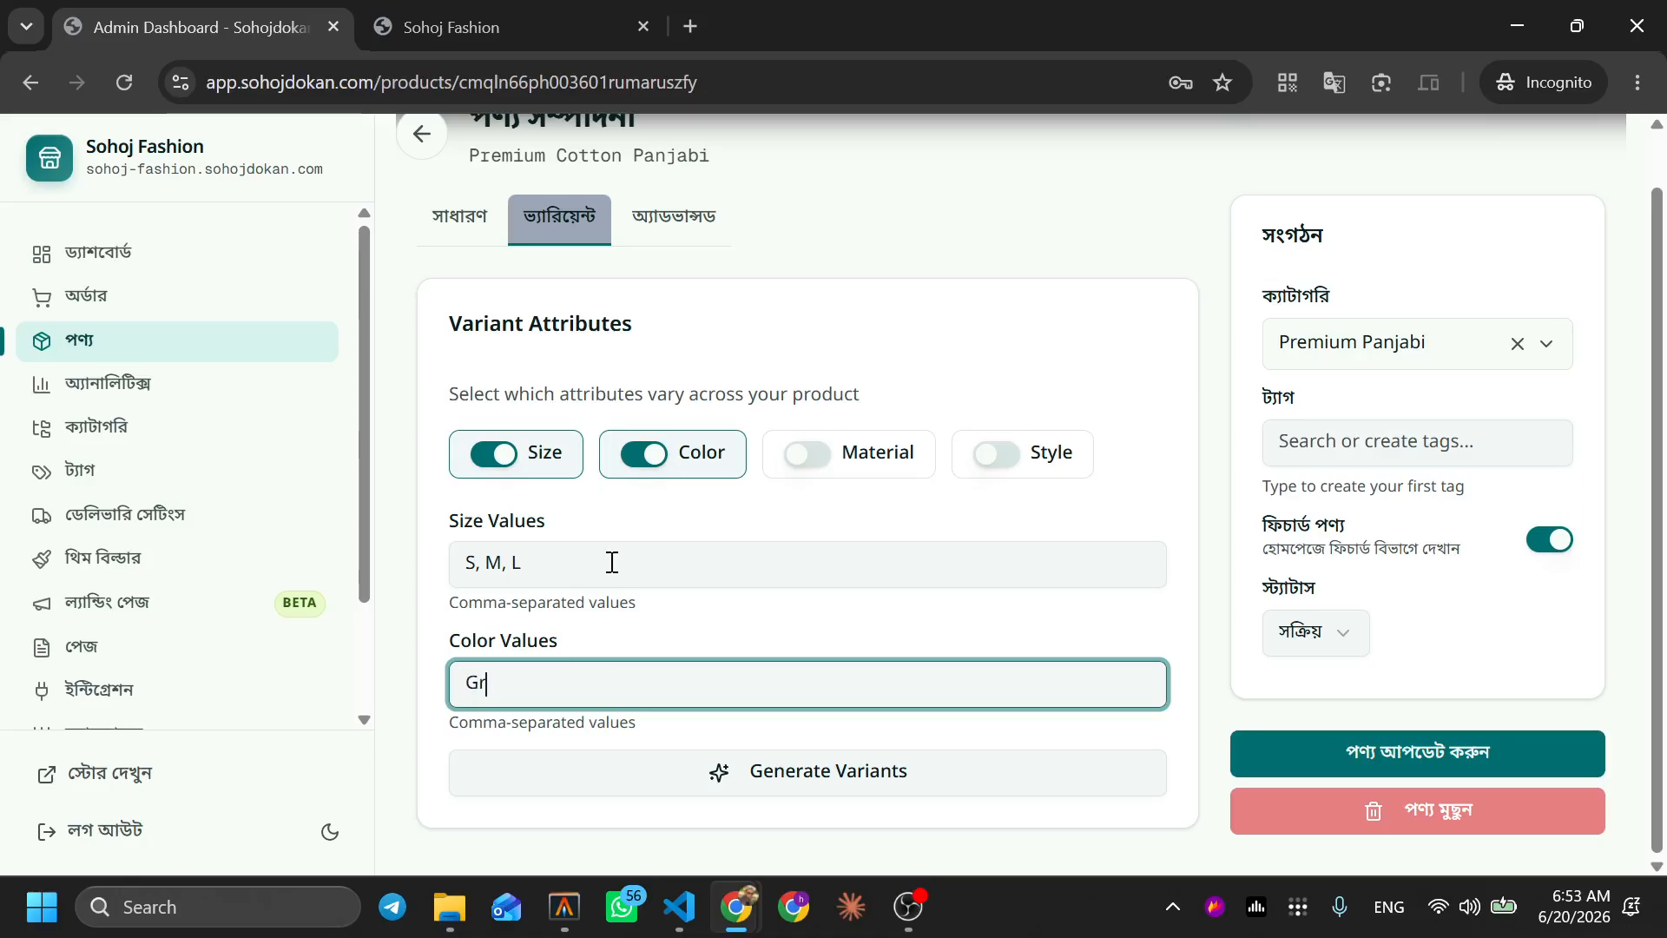
pyautogui.write('ay, Red')
pyautogui.click(631, 835)
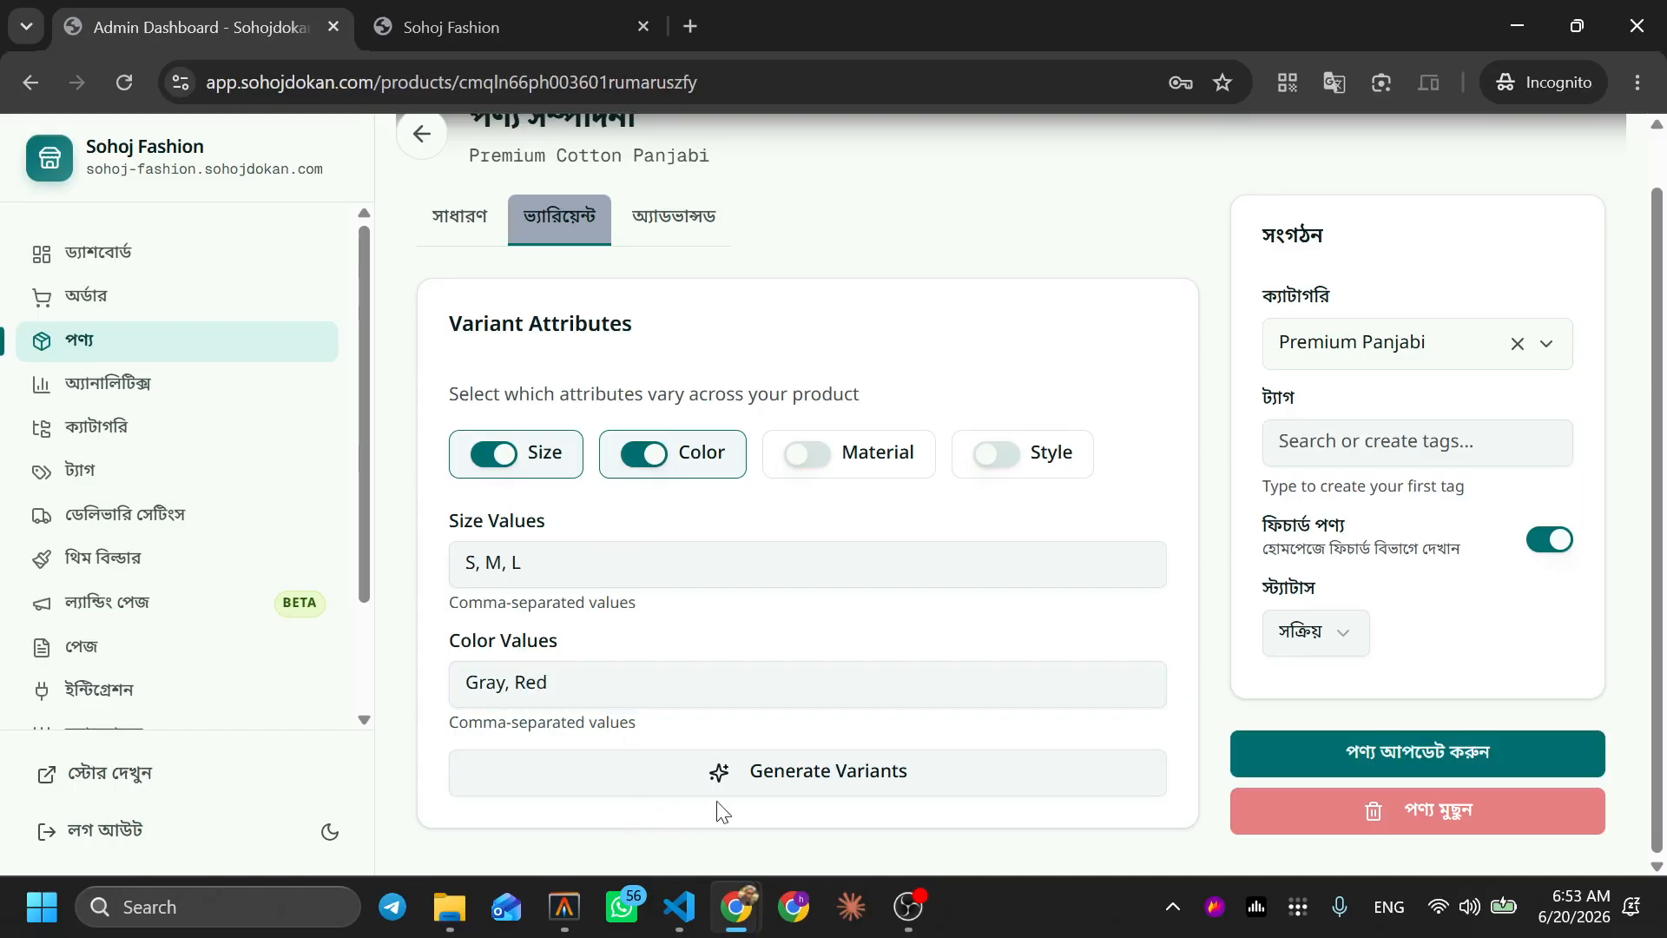
# Generate the six size/colour variant rows, adding and then removing an extra empty row
pyautogui.click(782, 772)
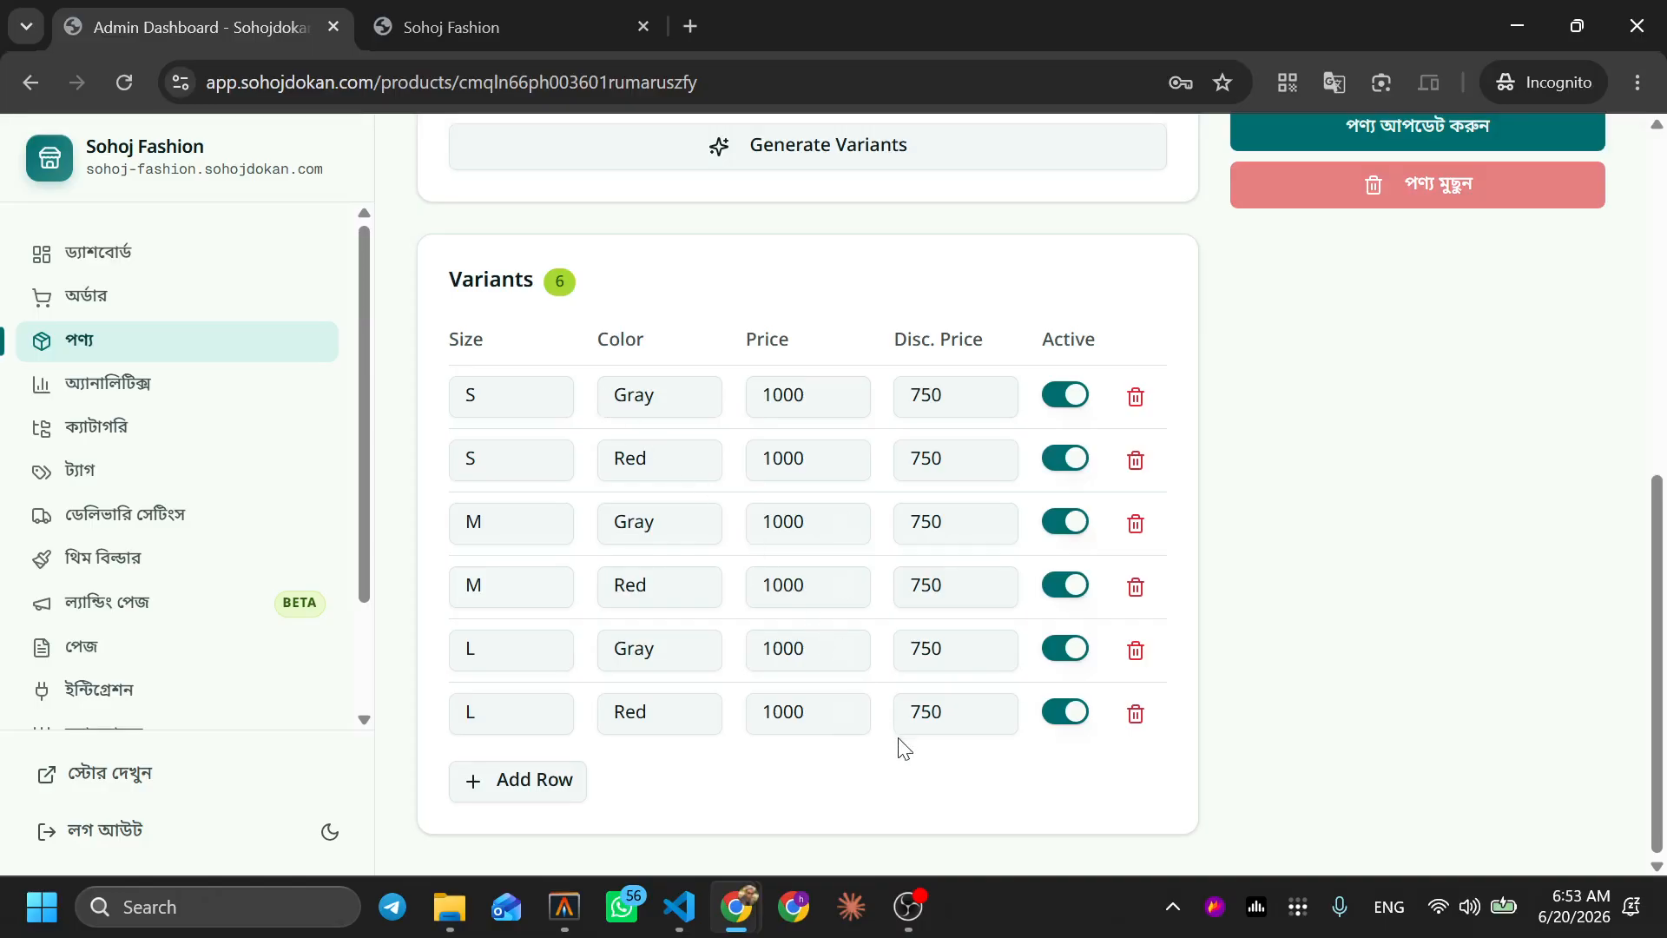
pyautogui.click(516, 785)
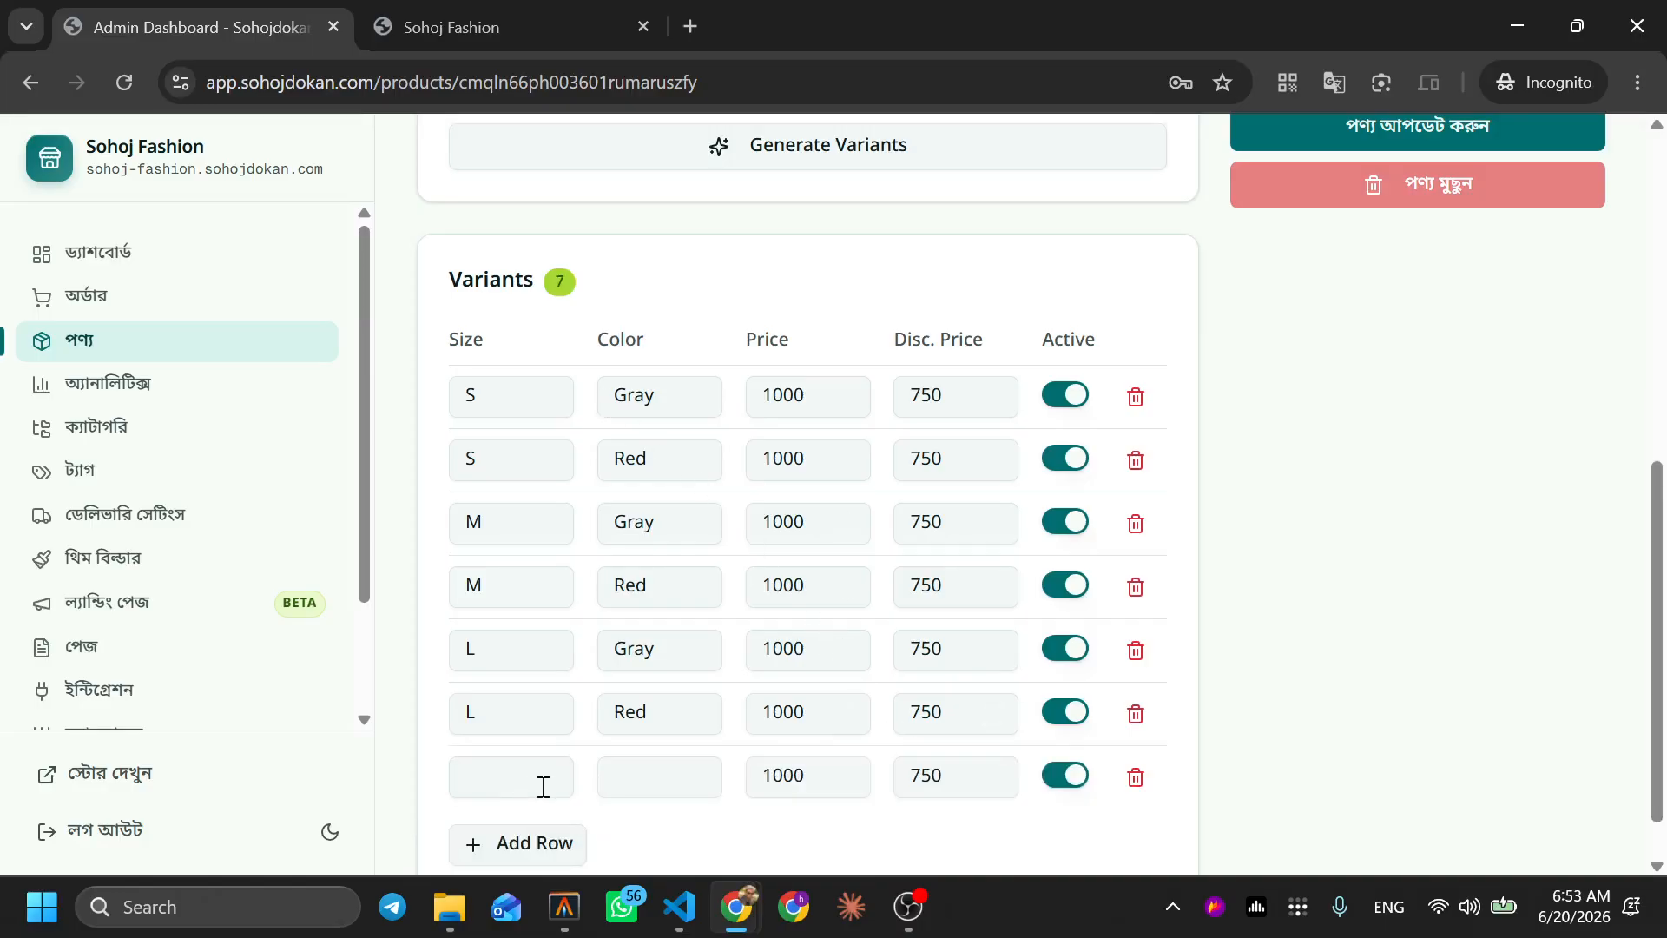
pyautogui.click(1133, 719)
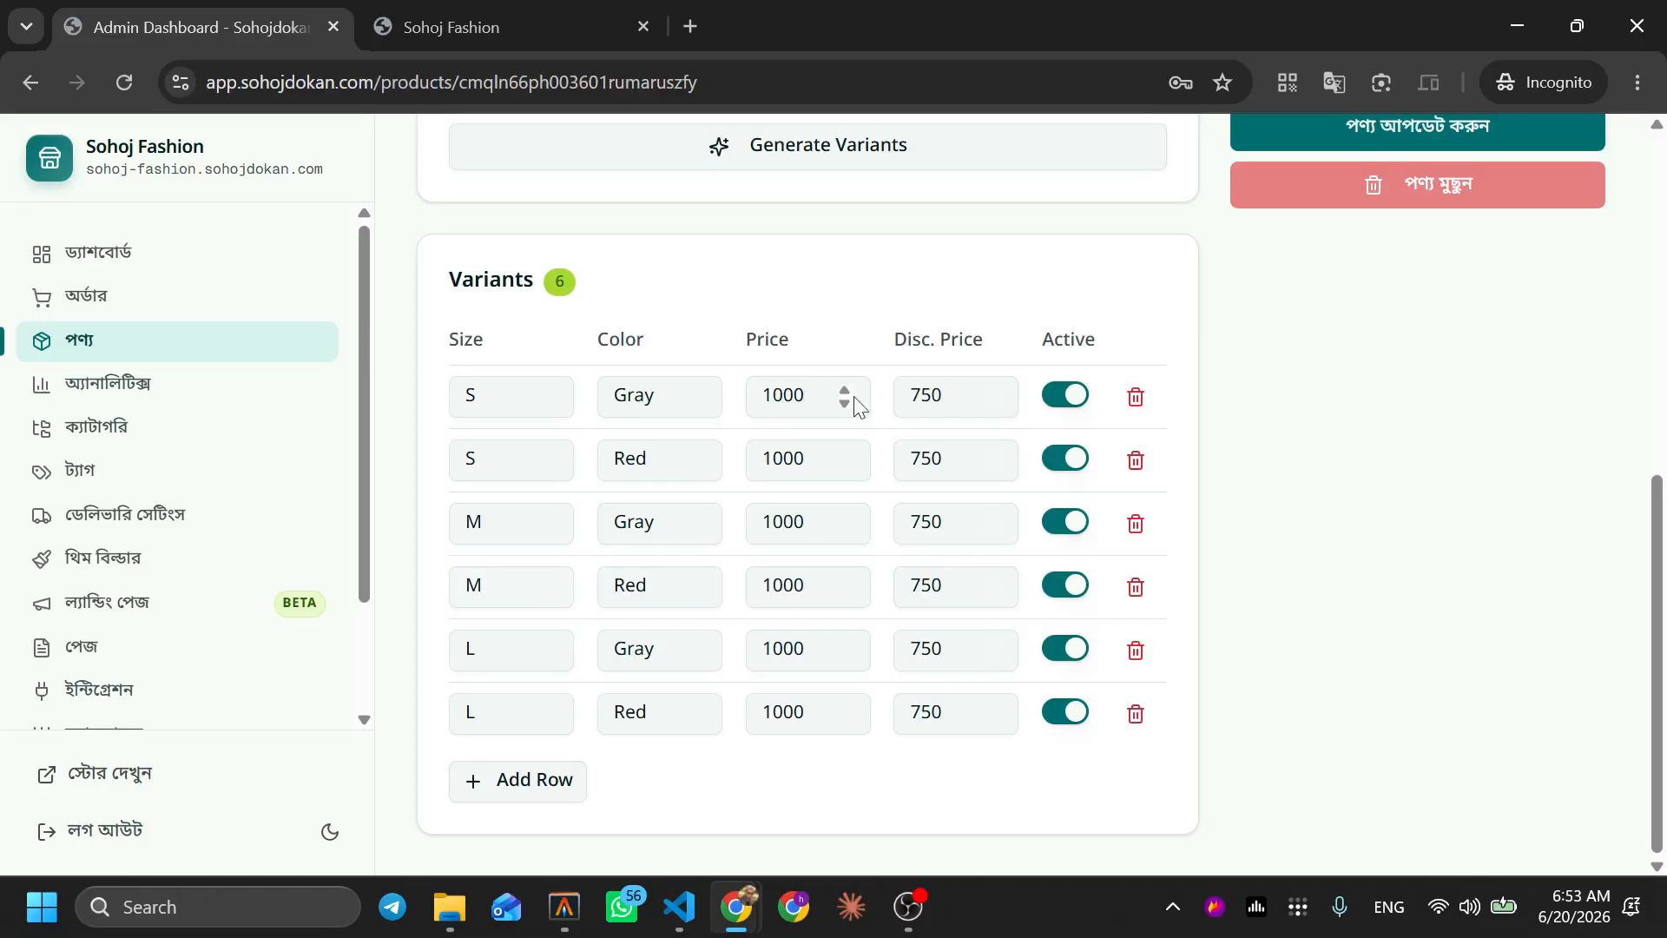
# Lower the S/Gray variant's discounted price from 750 to 650
pyautogui.moveTo(950, 395); pyautogui.dragTo(905, 391)
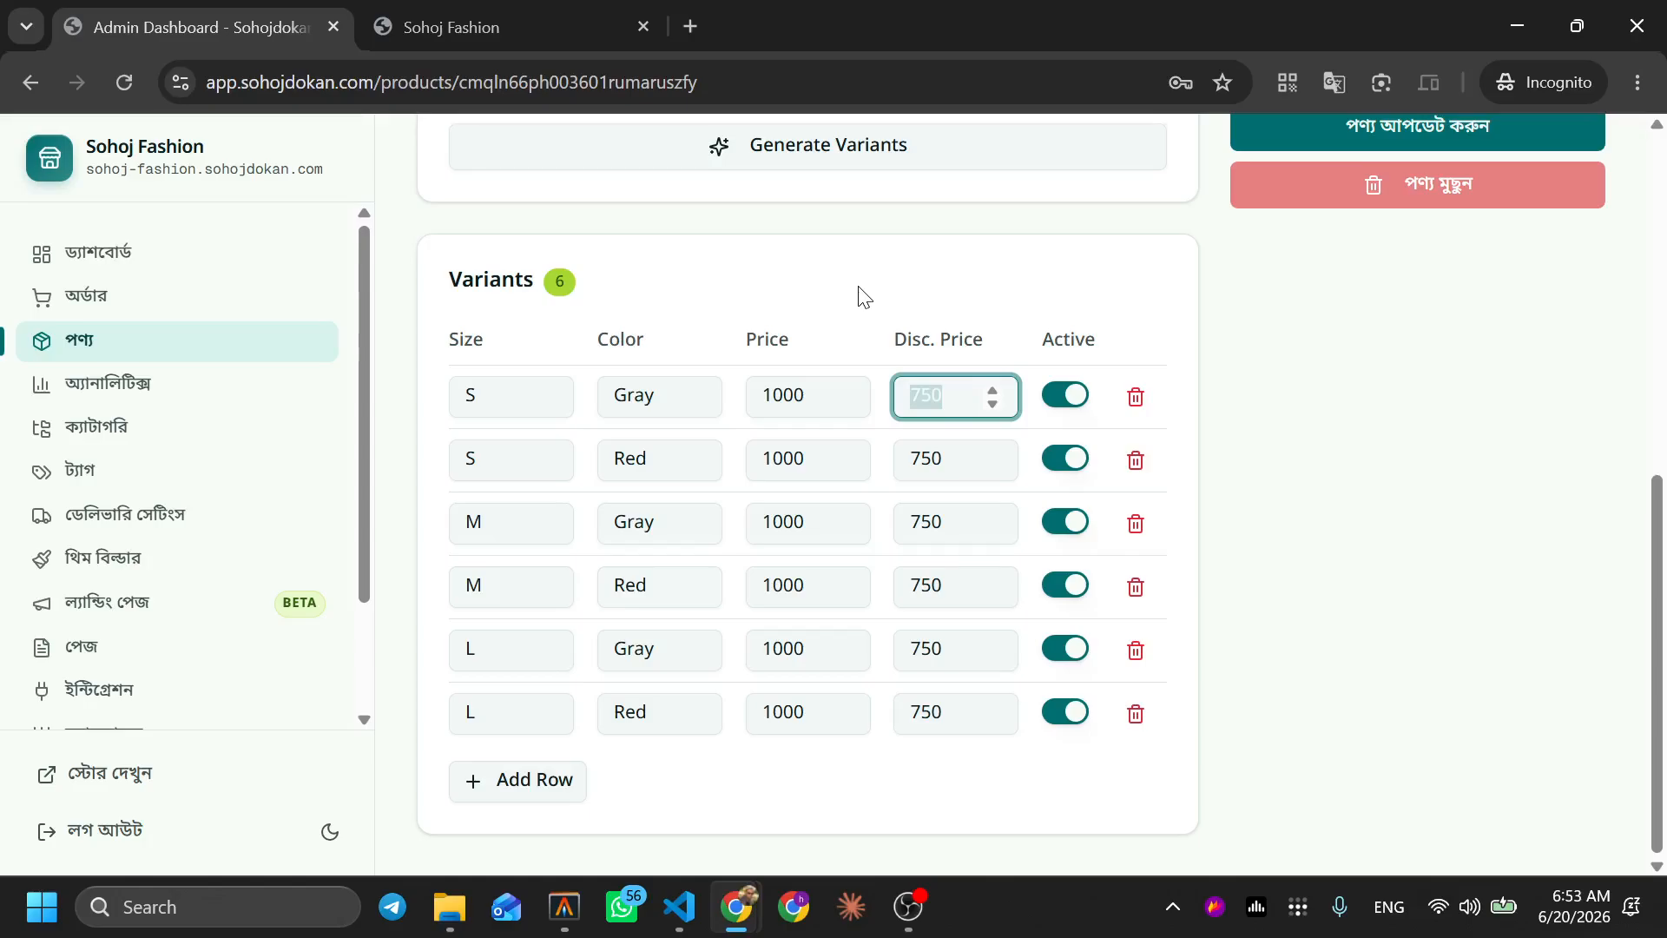
pyautogui.write('65')
pyautogui.click(1296, 660)
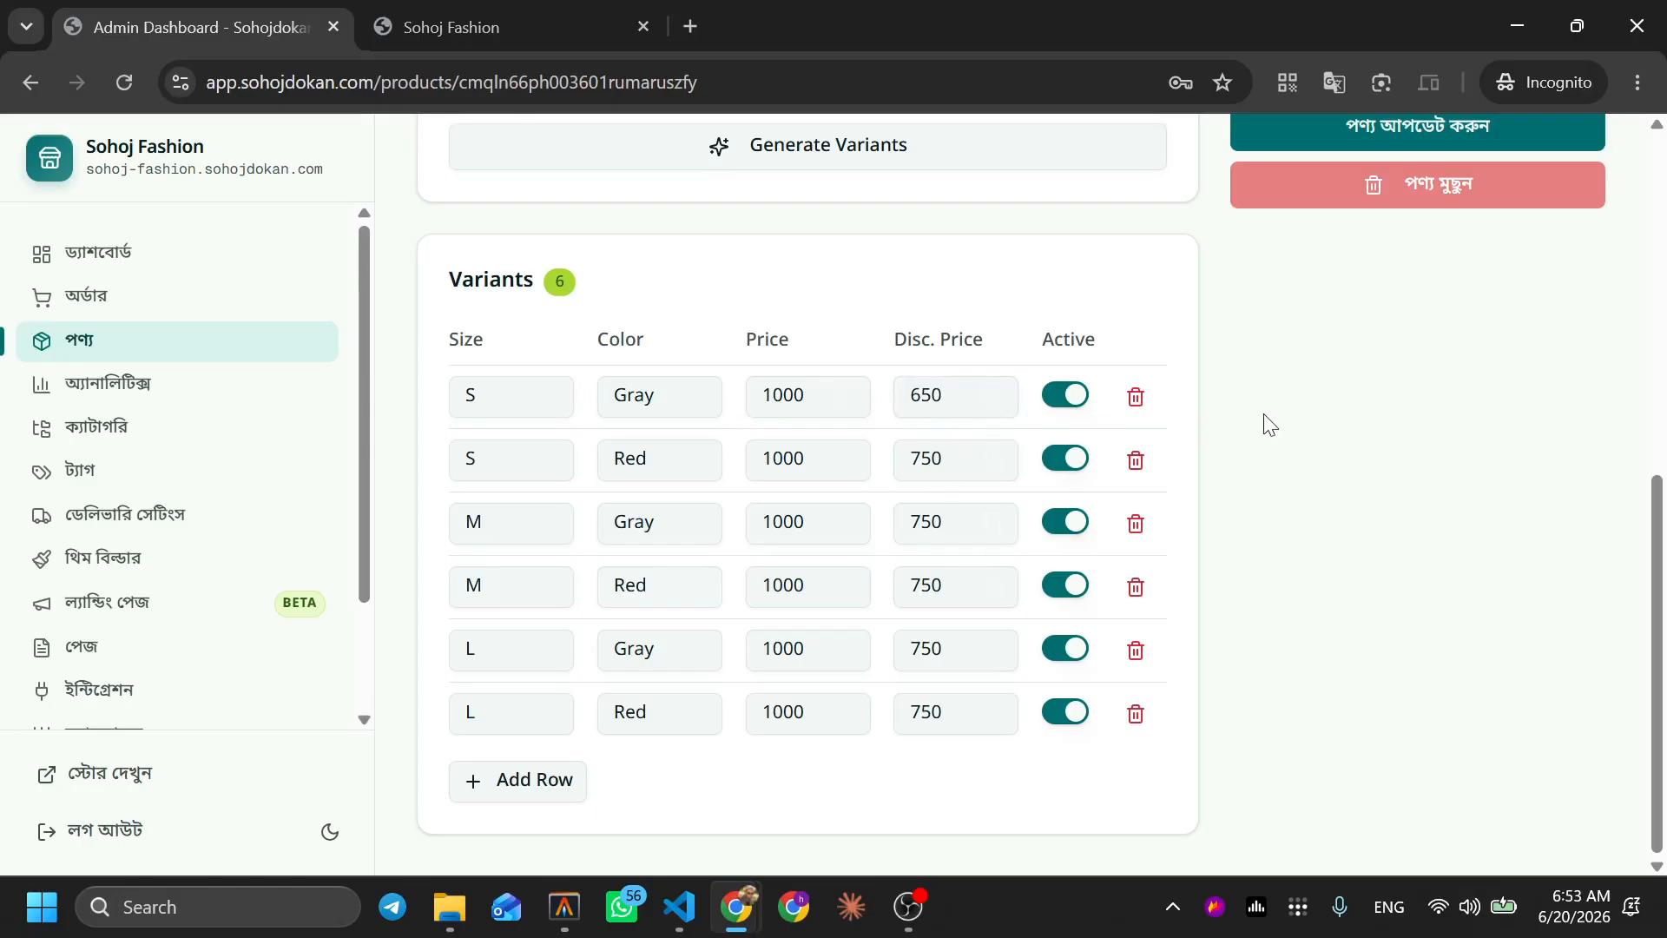
pyautogui.scroll(3, 1265, 420)
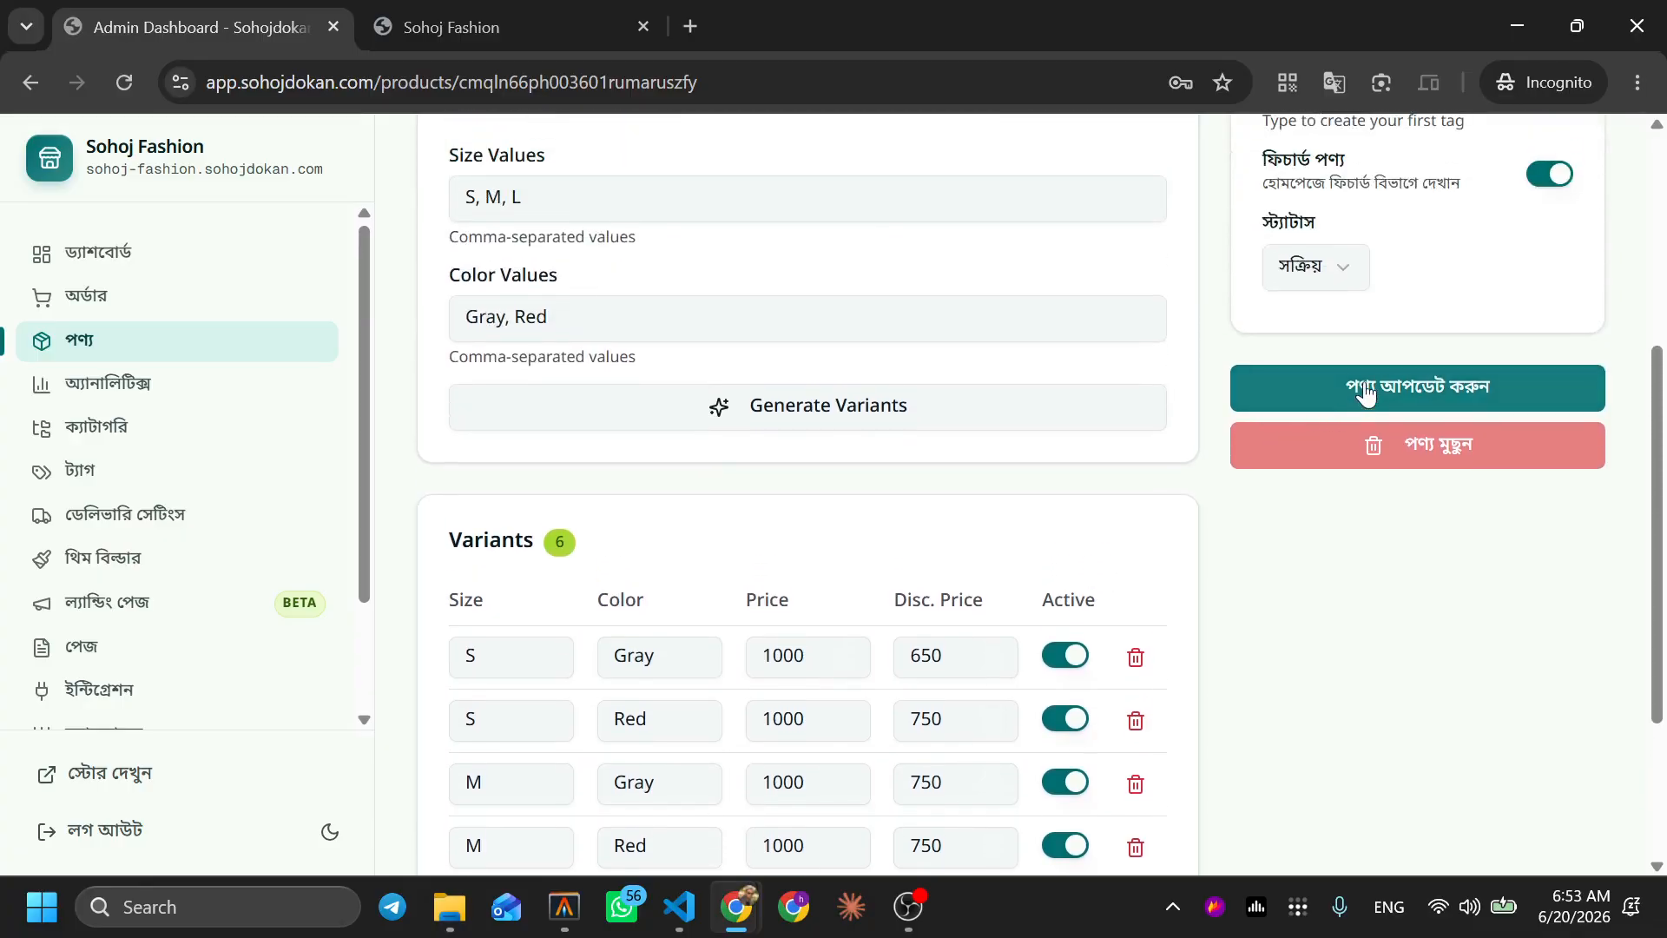
# Save the variant changes and view the product on the storefront at its default ৳750 price
pyautogui.click(1365, 393)
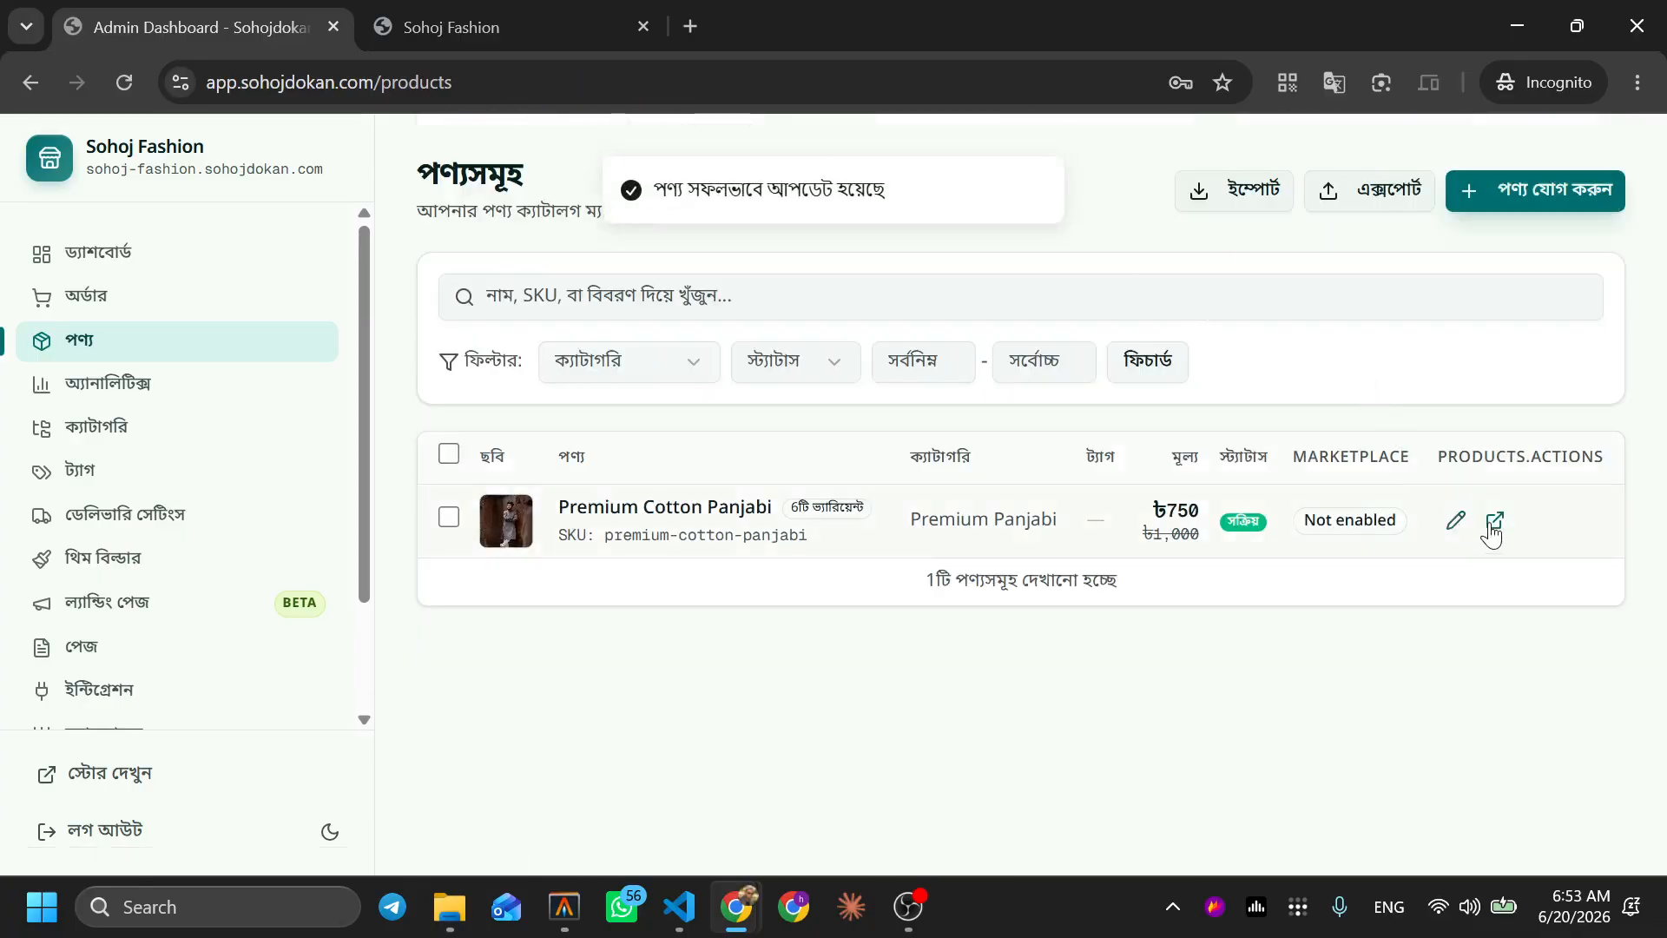
pyautogui.click(1493, 521)
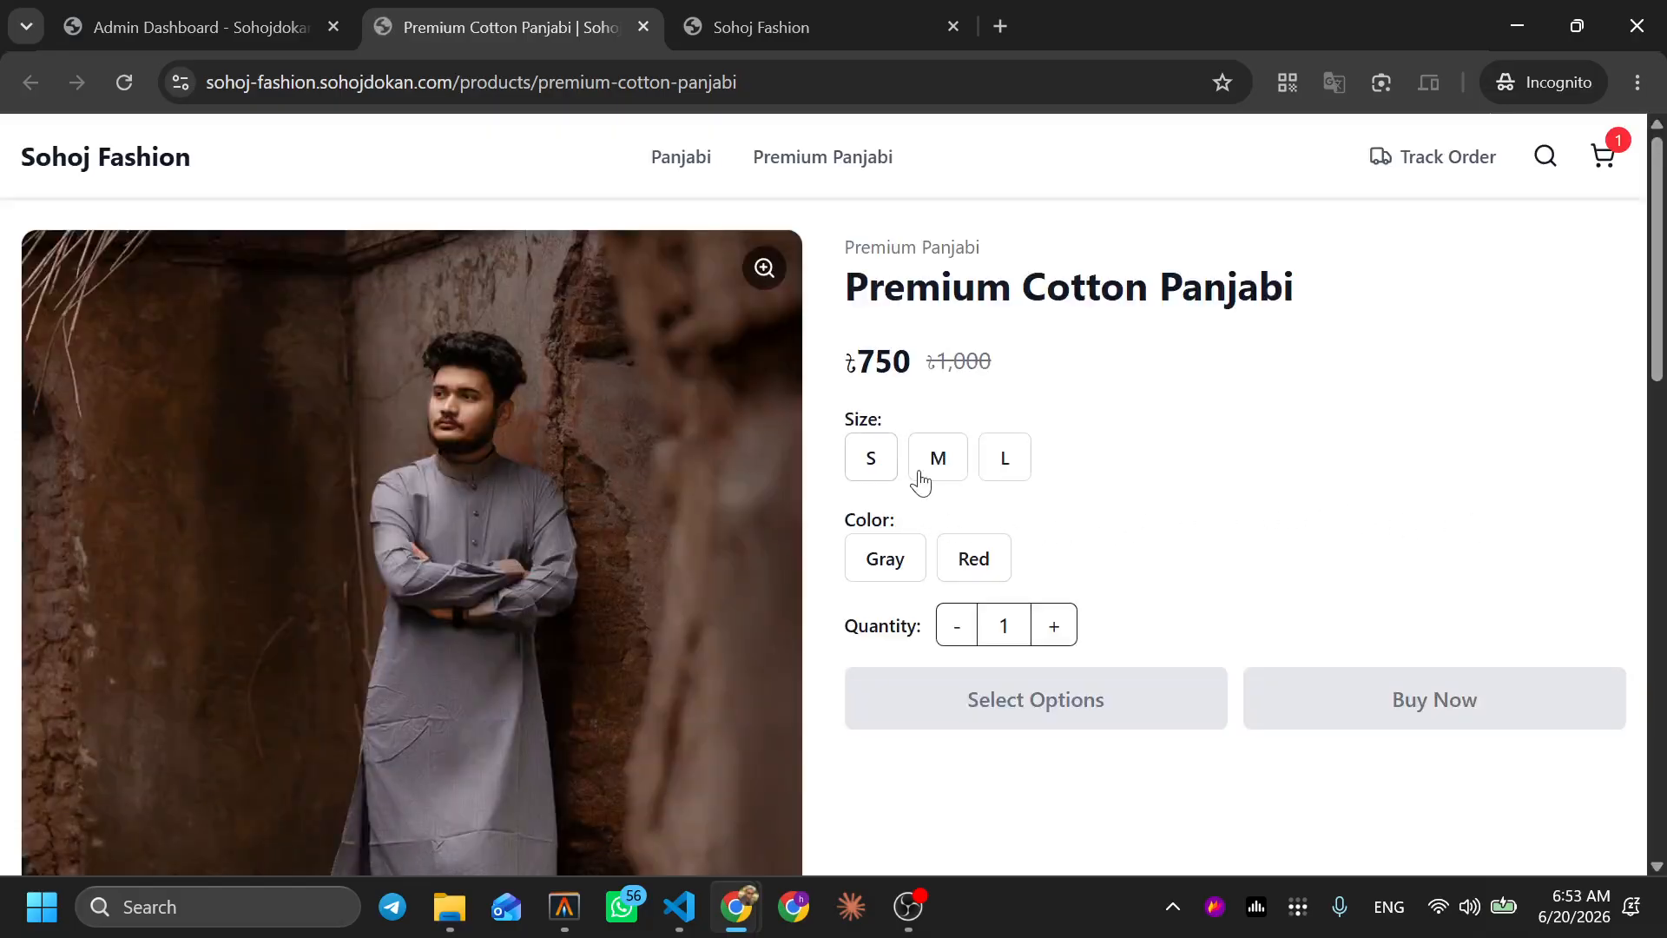
pyautogui.moveTo(852, 360); pyautogui.dragTo(915, 365)
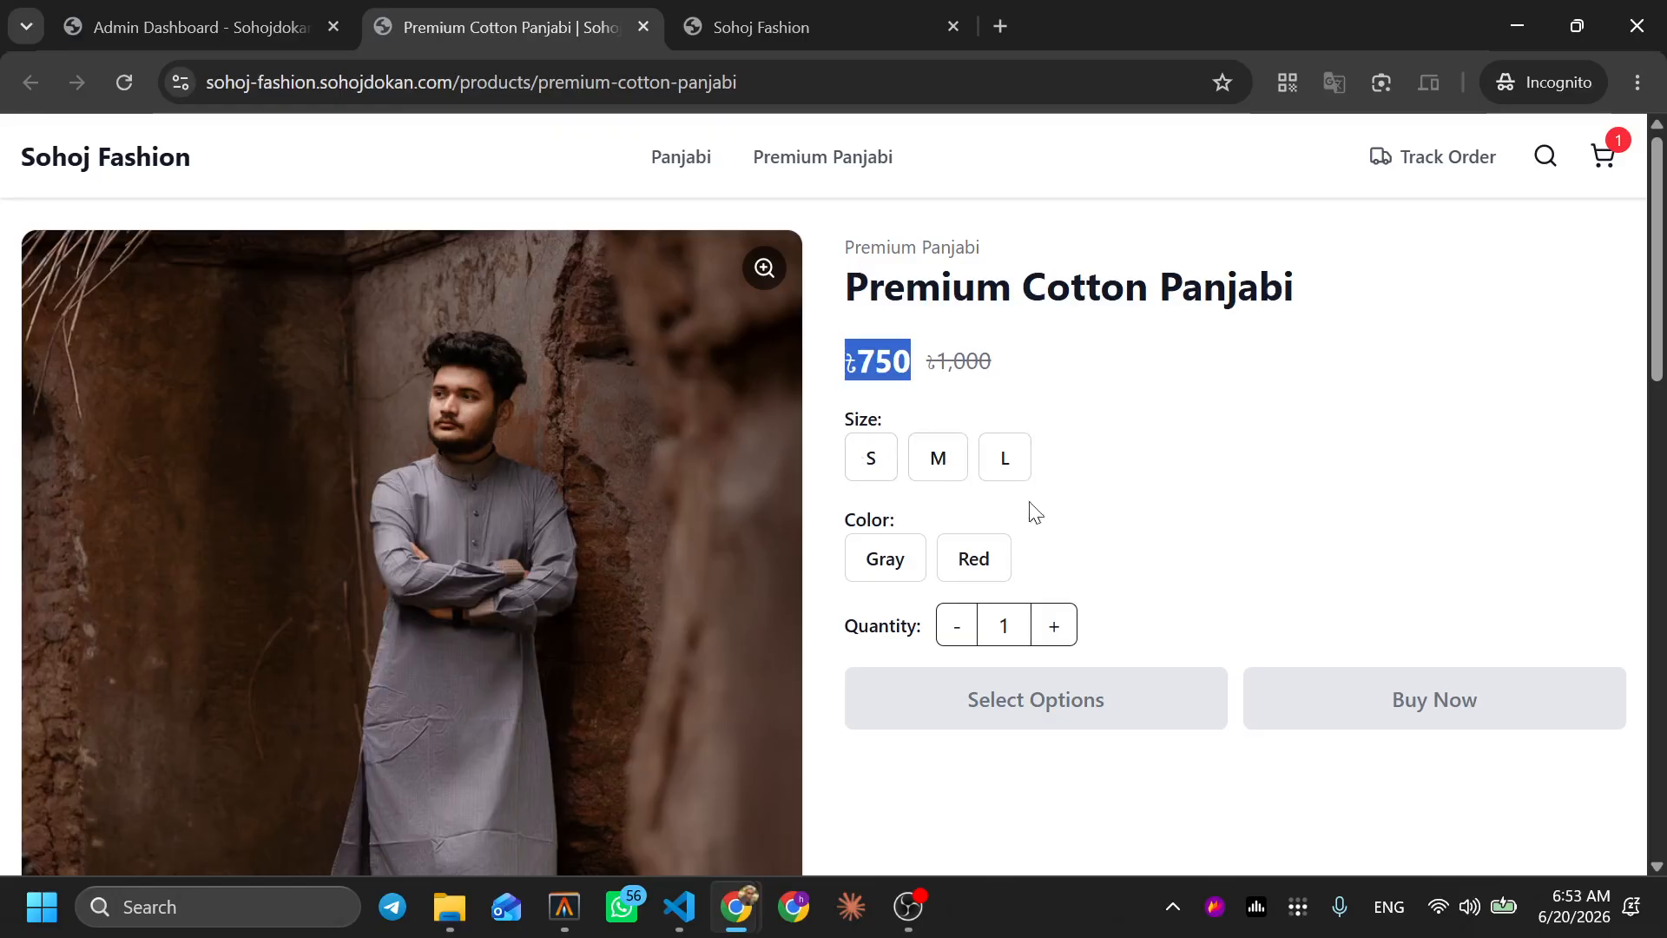
pyautogui.click(1104, 493)
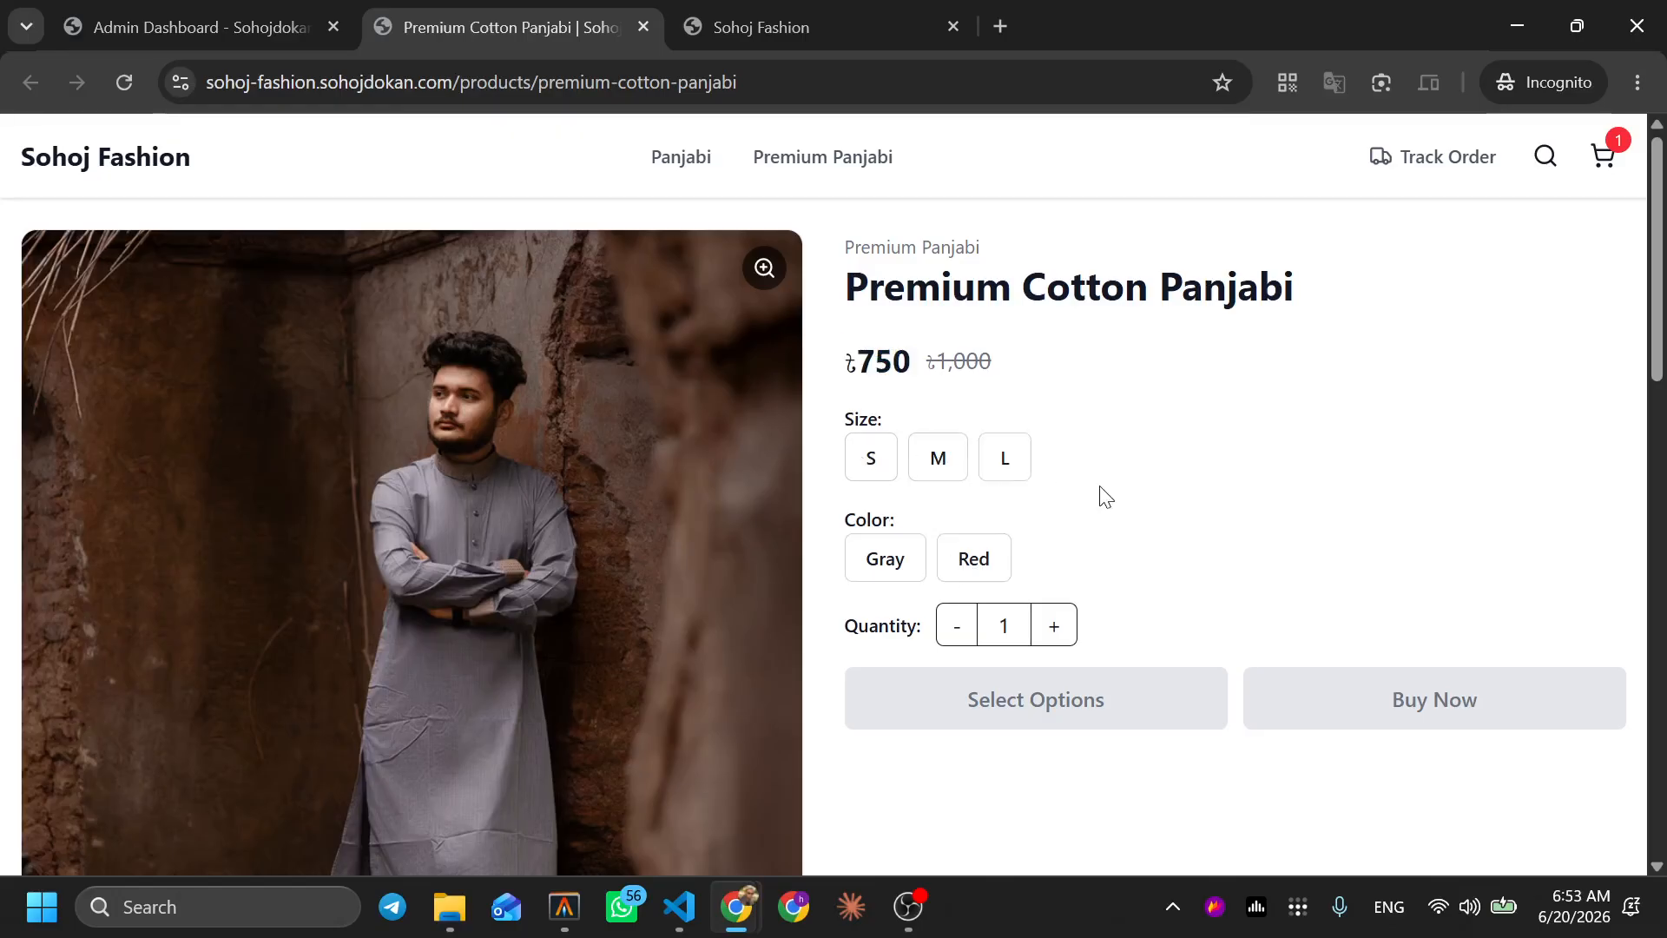
# Select size S and Gray to confirm the storefront shows ৳650
pyautogui.click(868, 469)
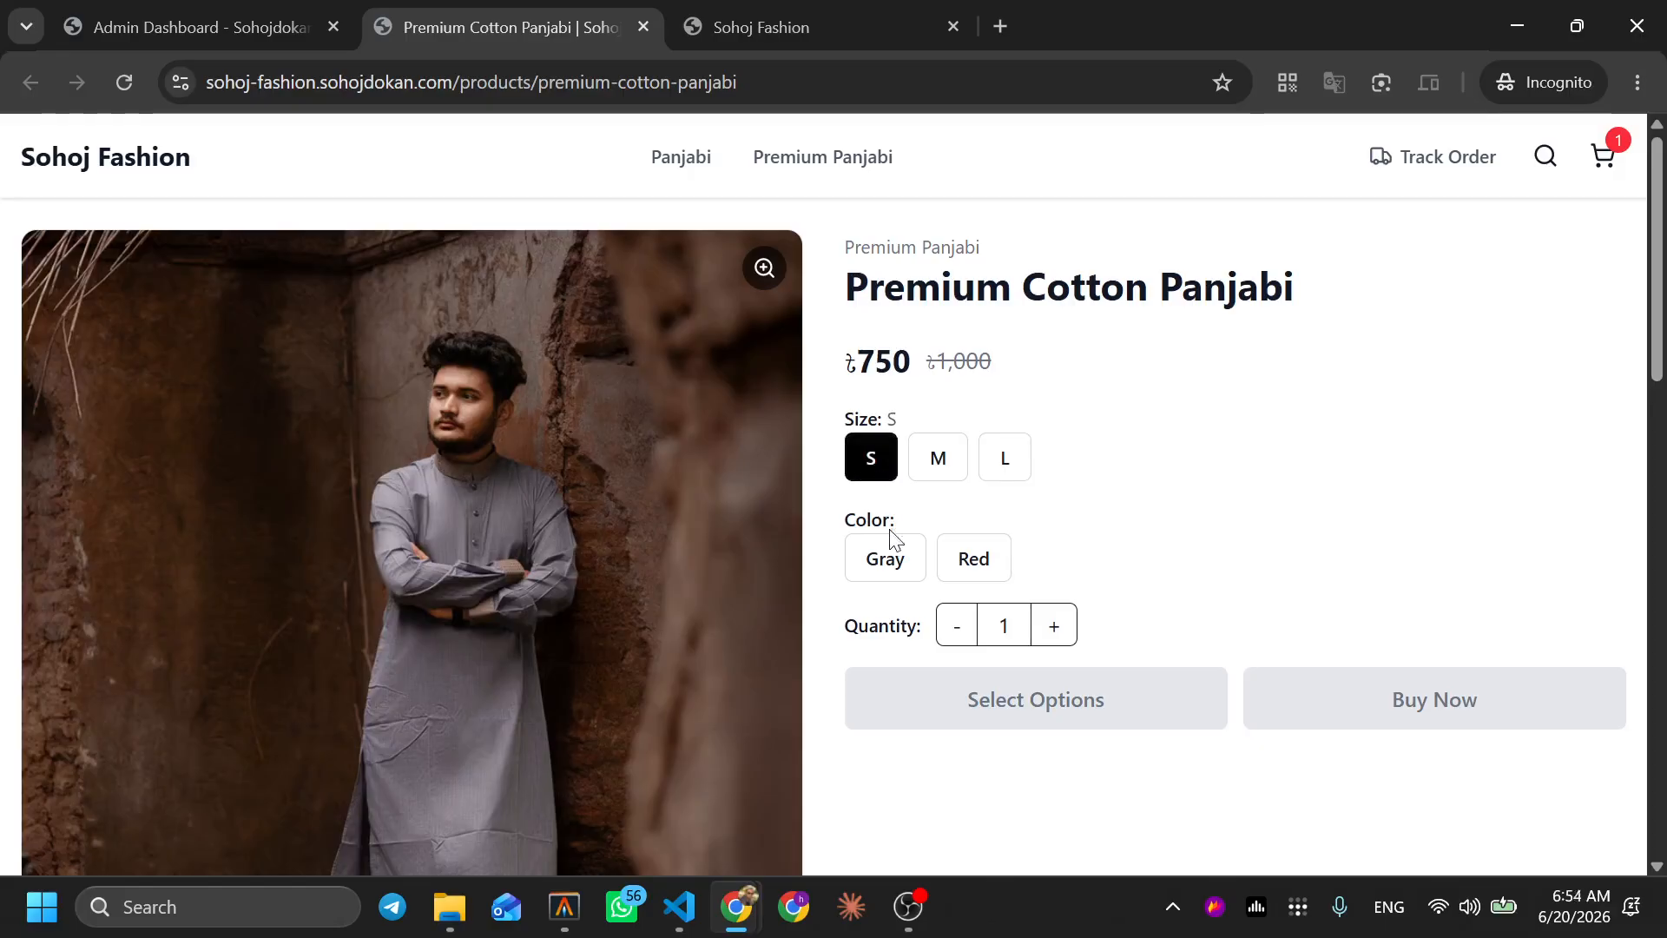
pyautogui.click(884, 560)
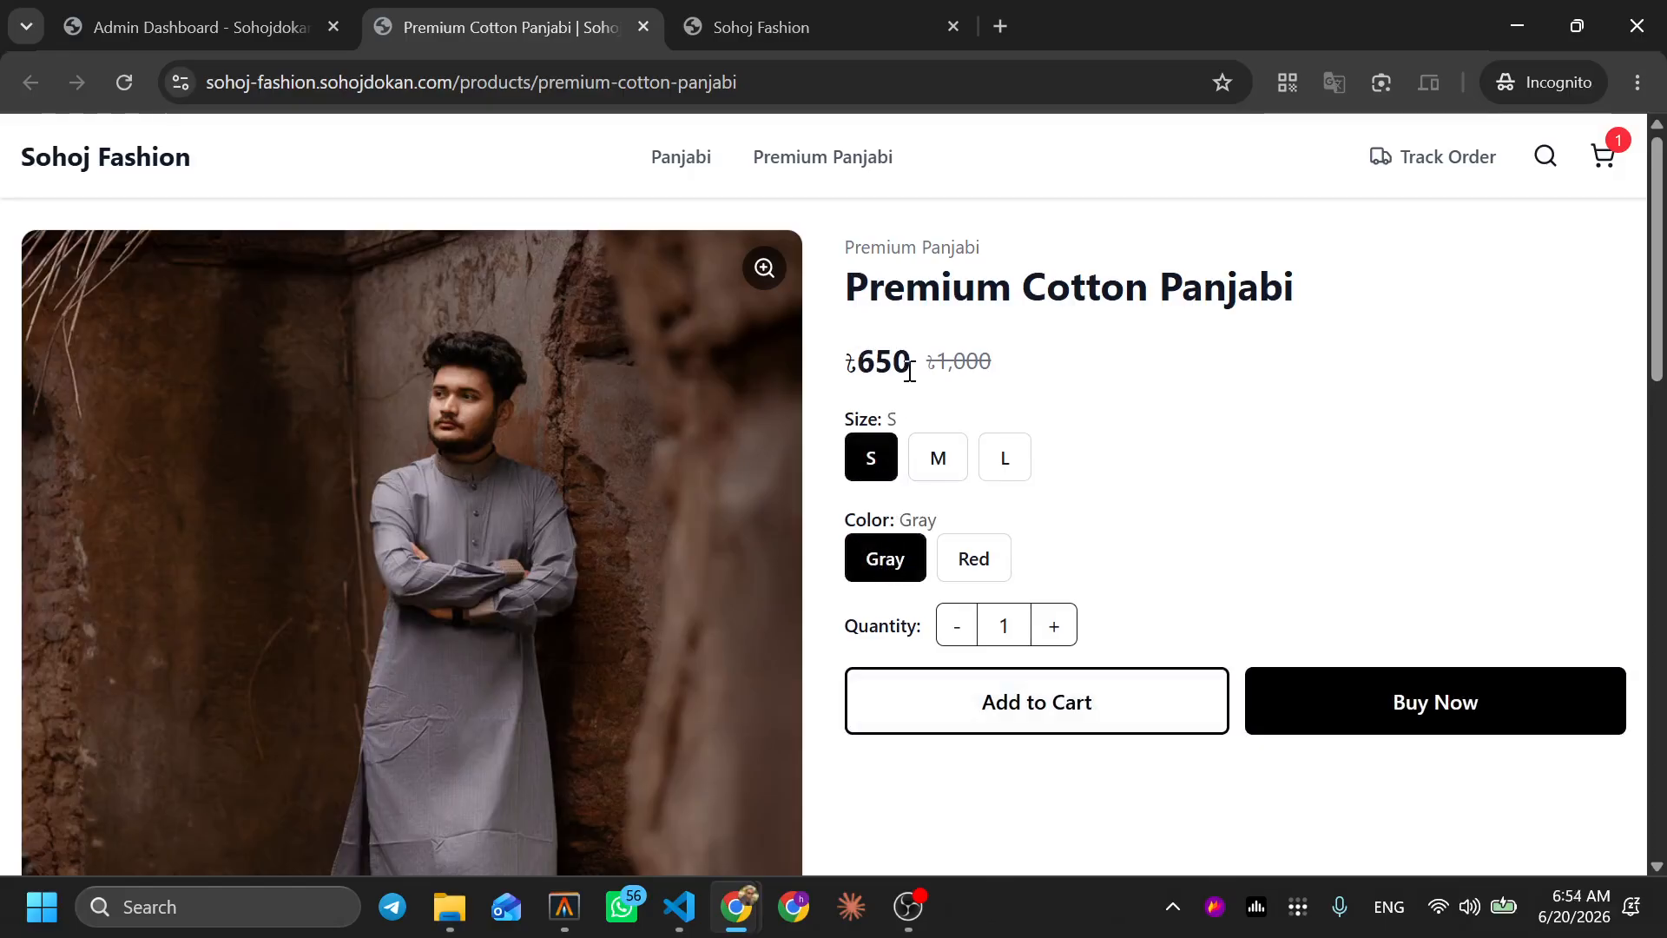
pyautogui.moveTo(909, 371); pyautogui.dragTo(848, 366)
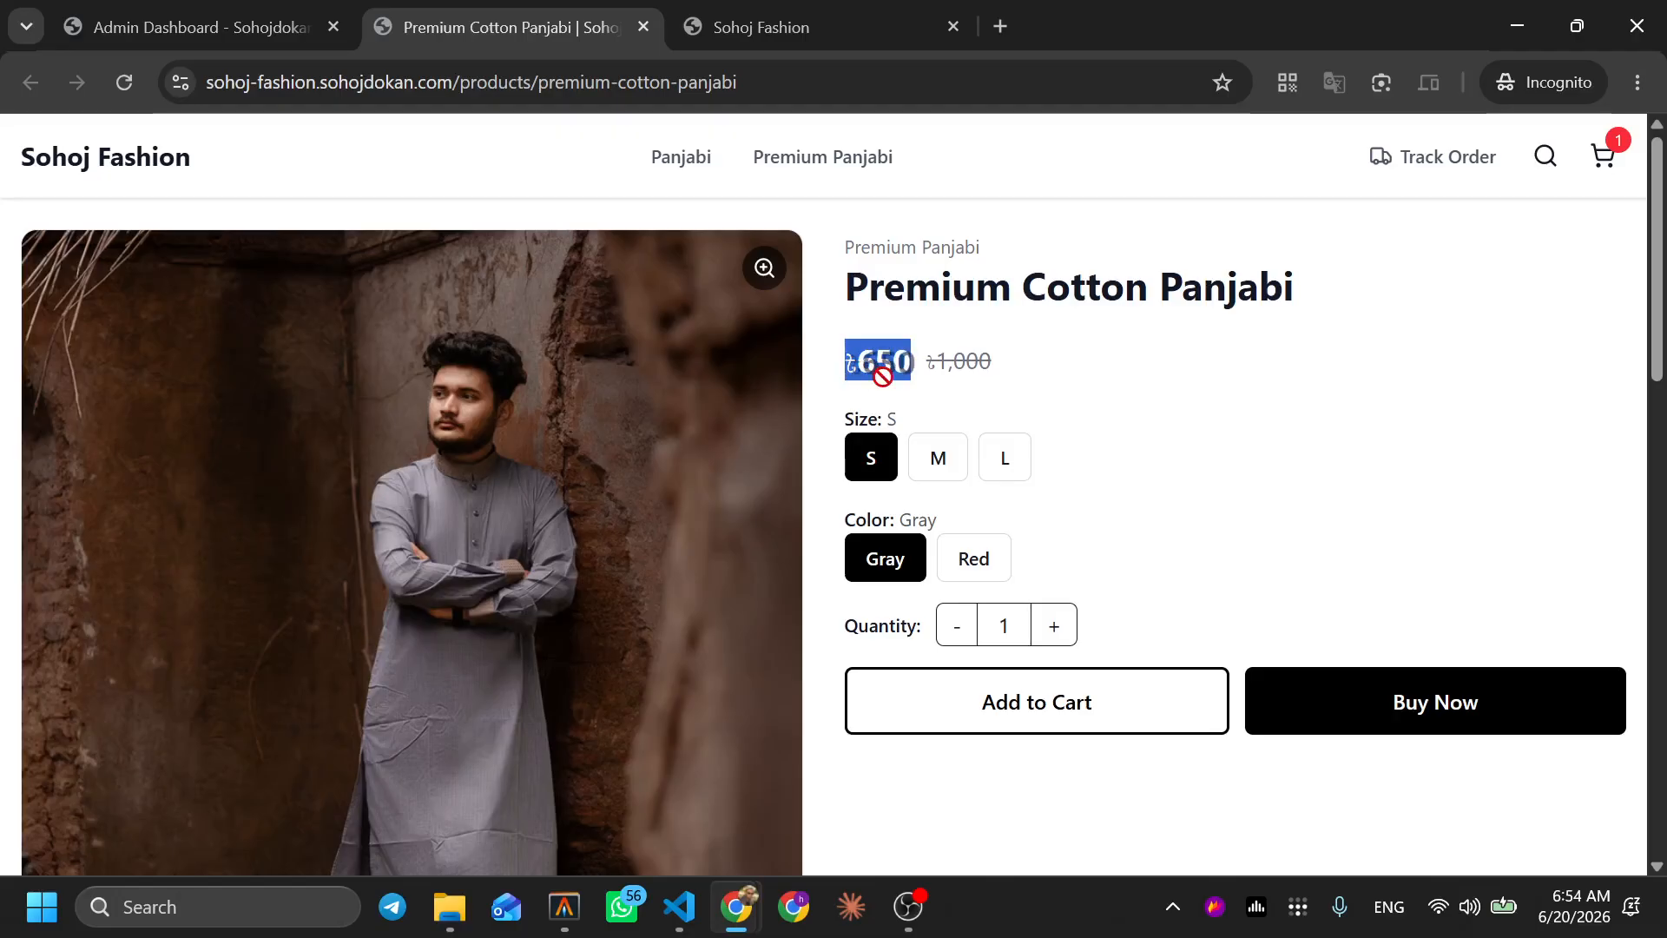
pyautogui.click(877, 380)
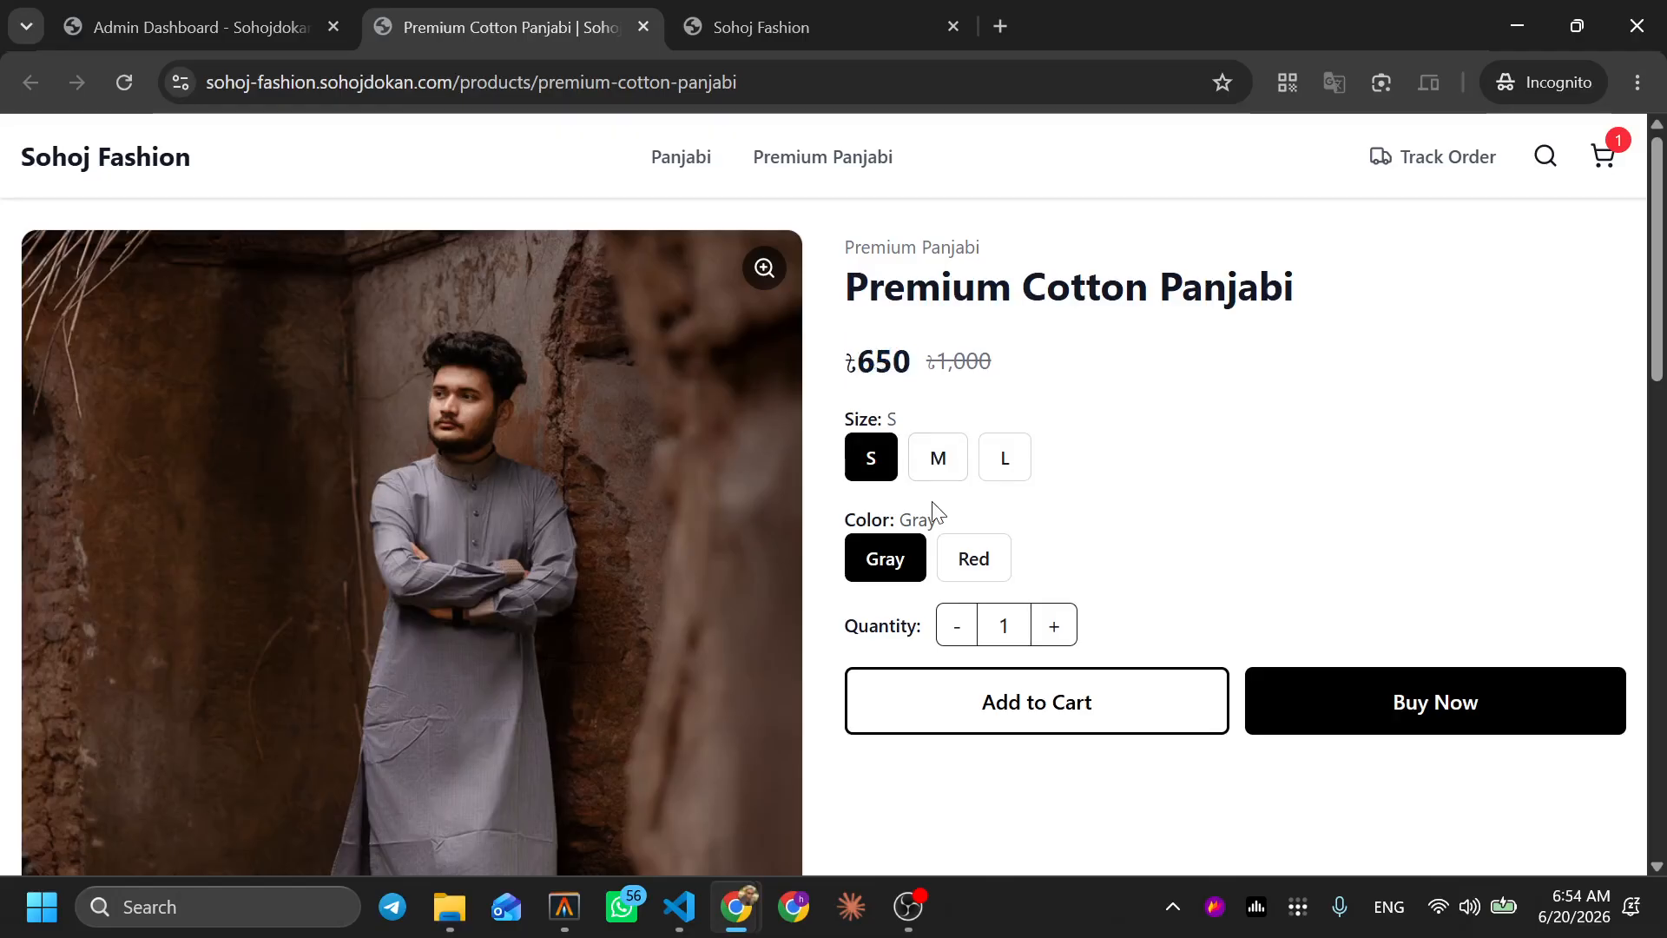
# Compare prices for sizes M, L and colour Red, then return to the admin product list
pyautogui.click(945, 480)
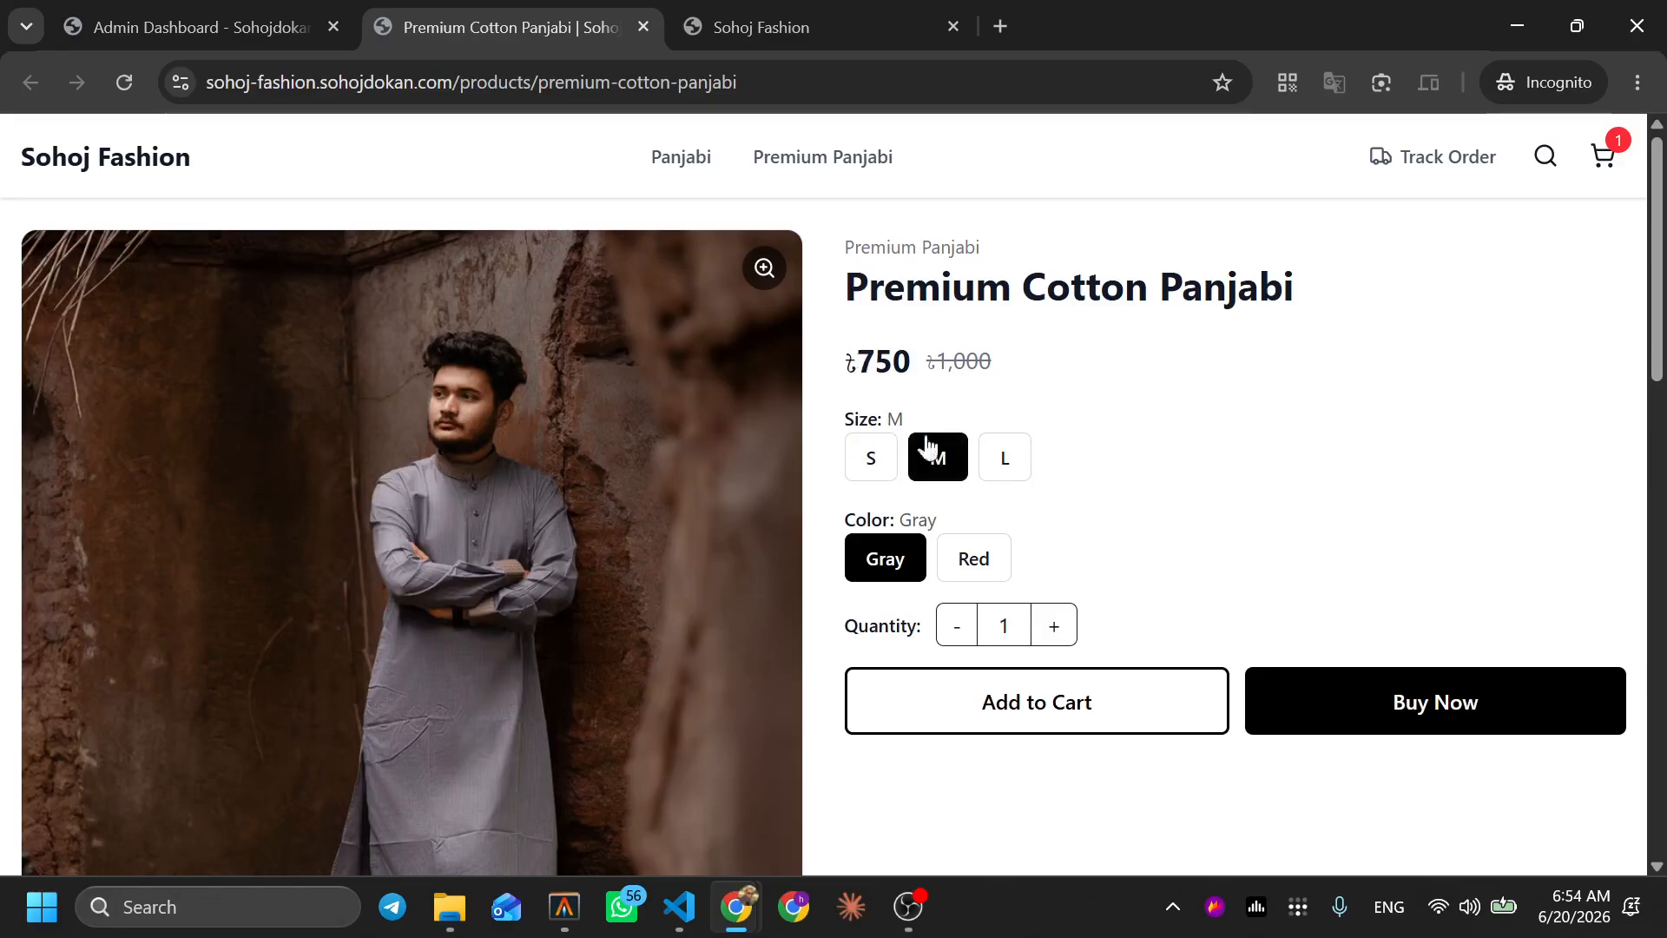
pyautogui.click(991, 469)
pyautogui.click(973, 557)
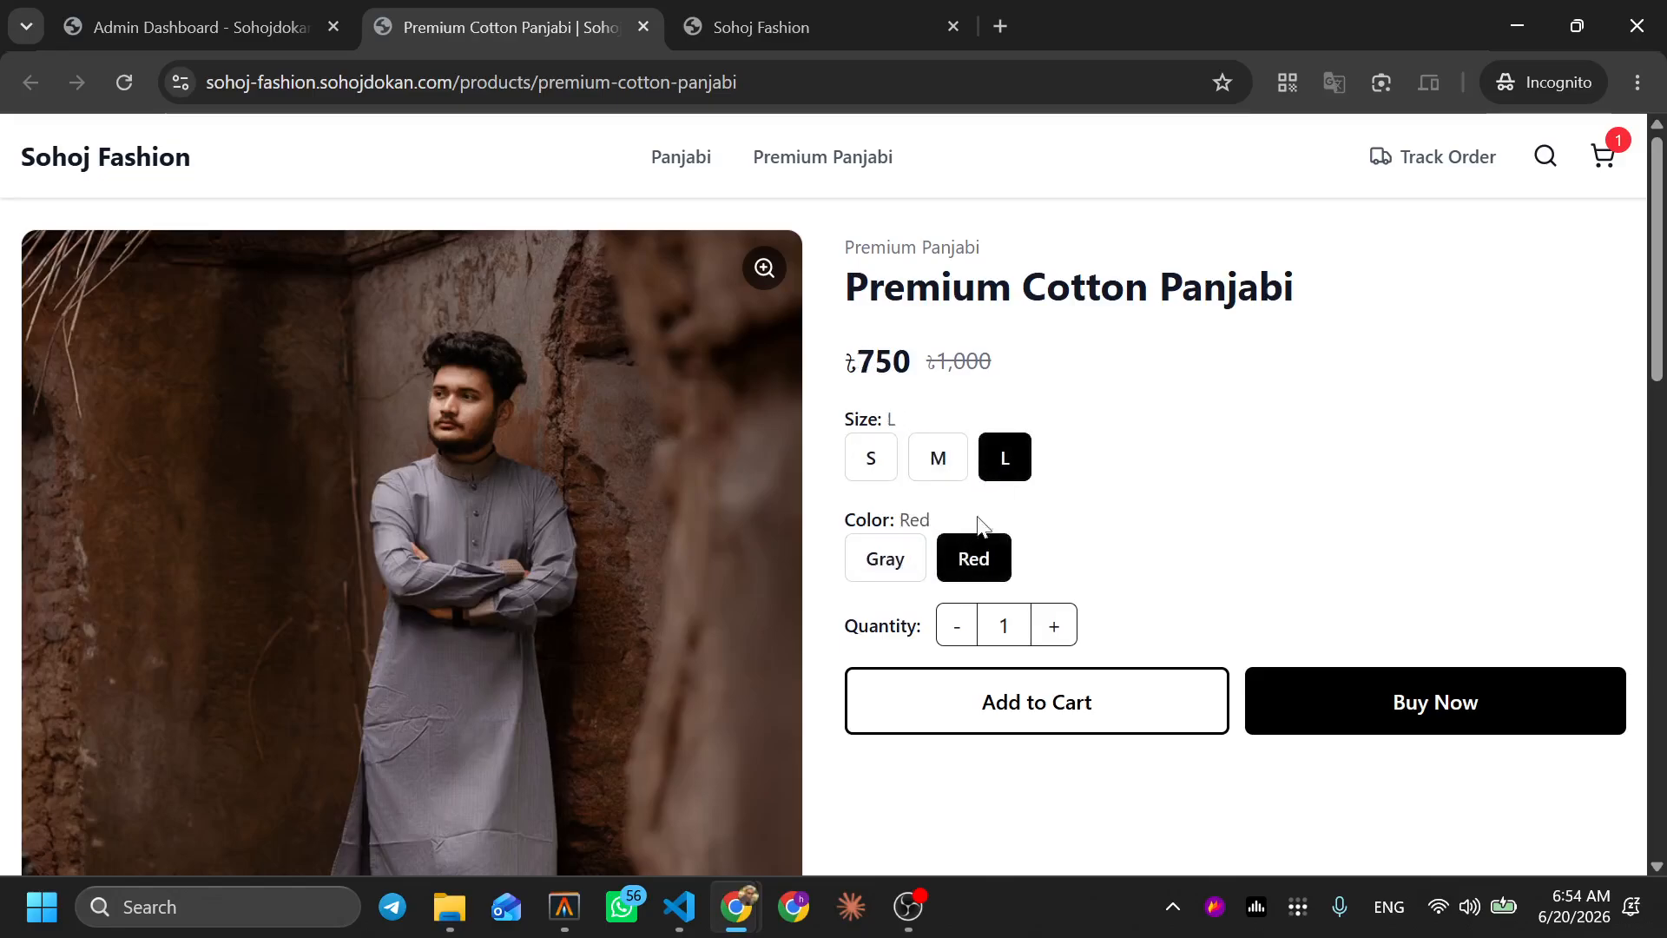
pyautogui.click(945, 456)
pyautogui.click(881, 466)
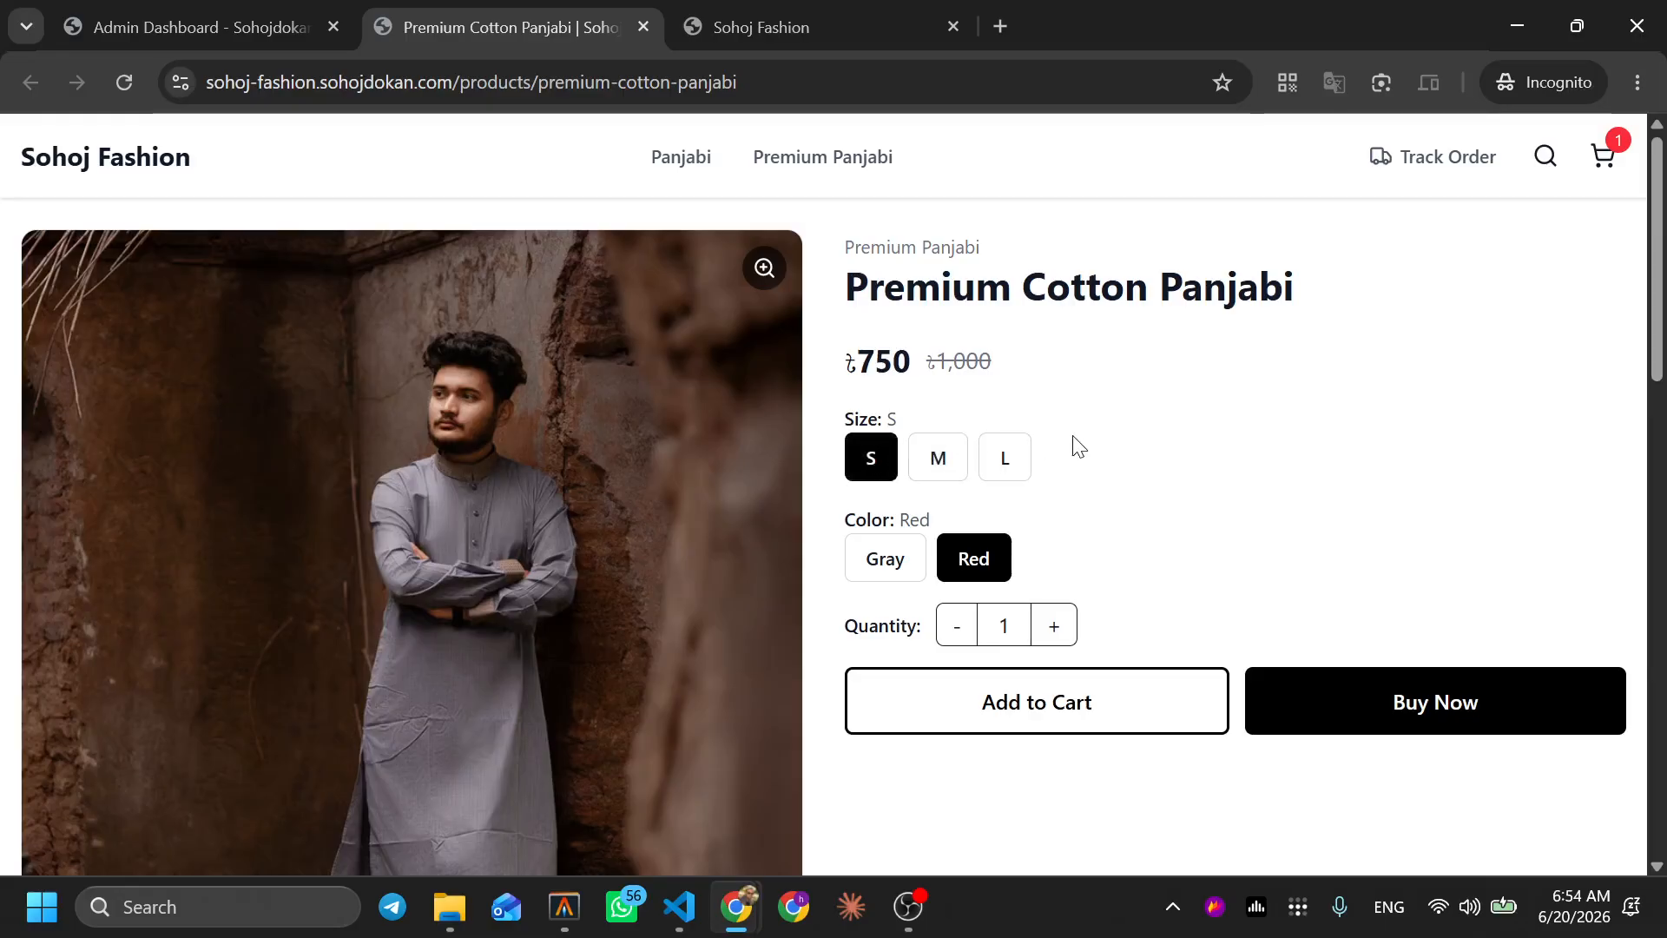
pyautogui.click(275, 12)
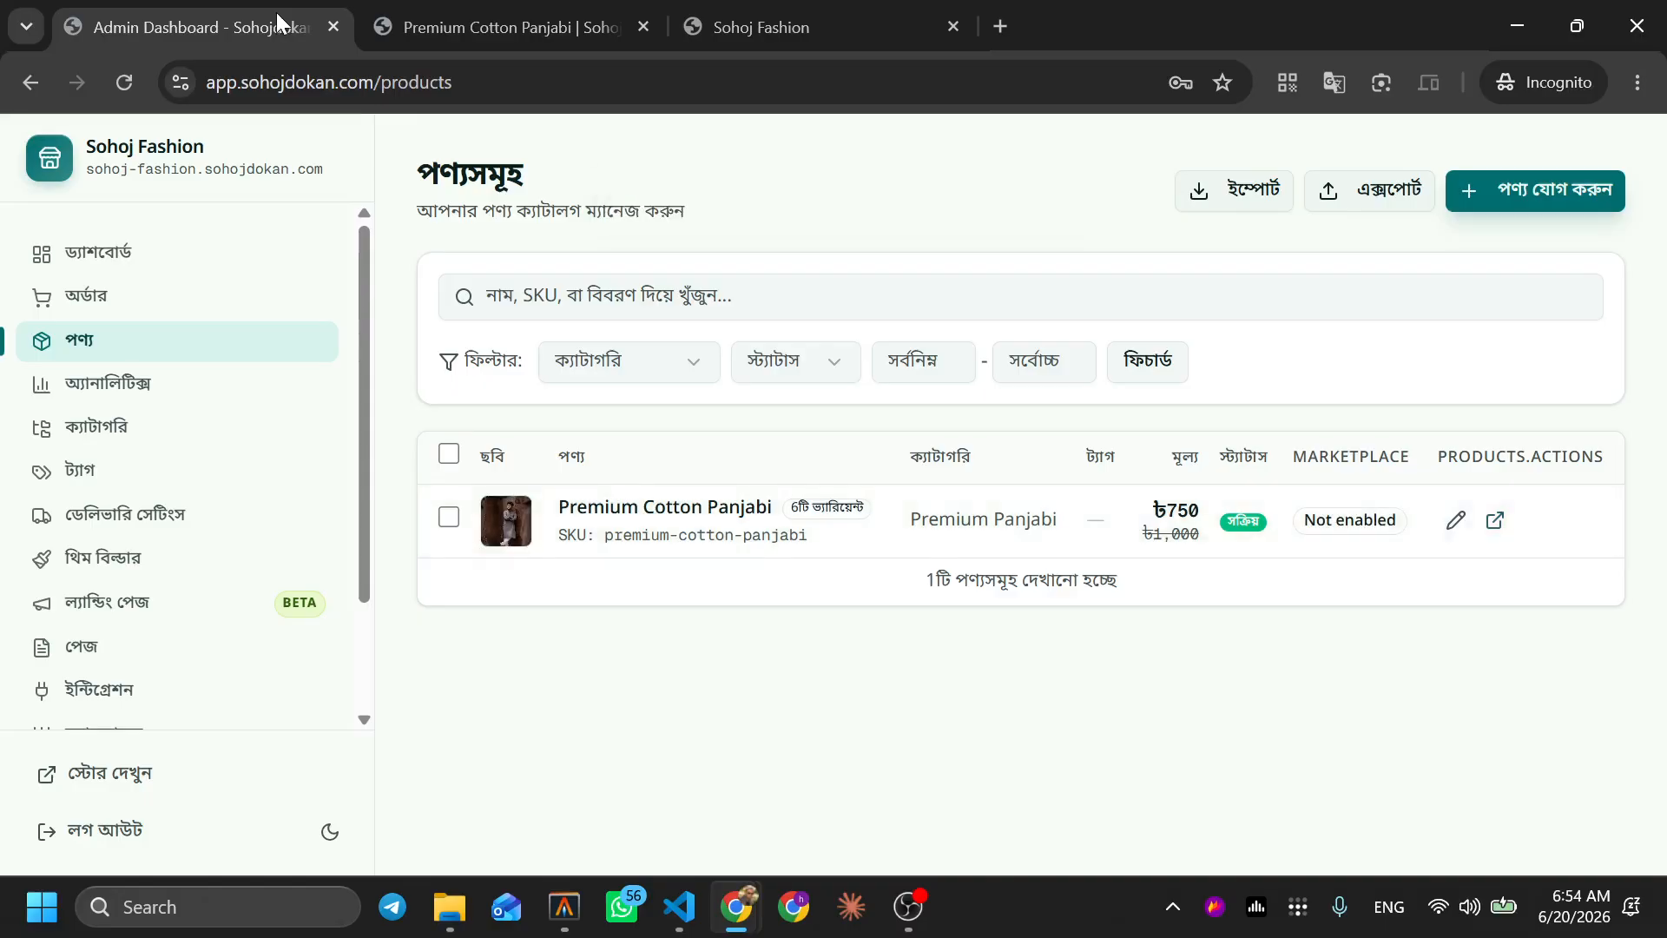
# Check the product's URL slug against the storefront address, then switch on ইনভেন্টরি ট্র্যাক করুন
pyautogui.click(1459, 522)
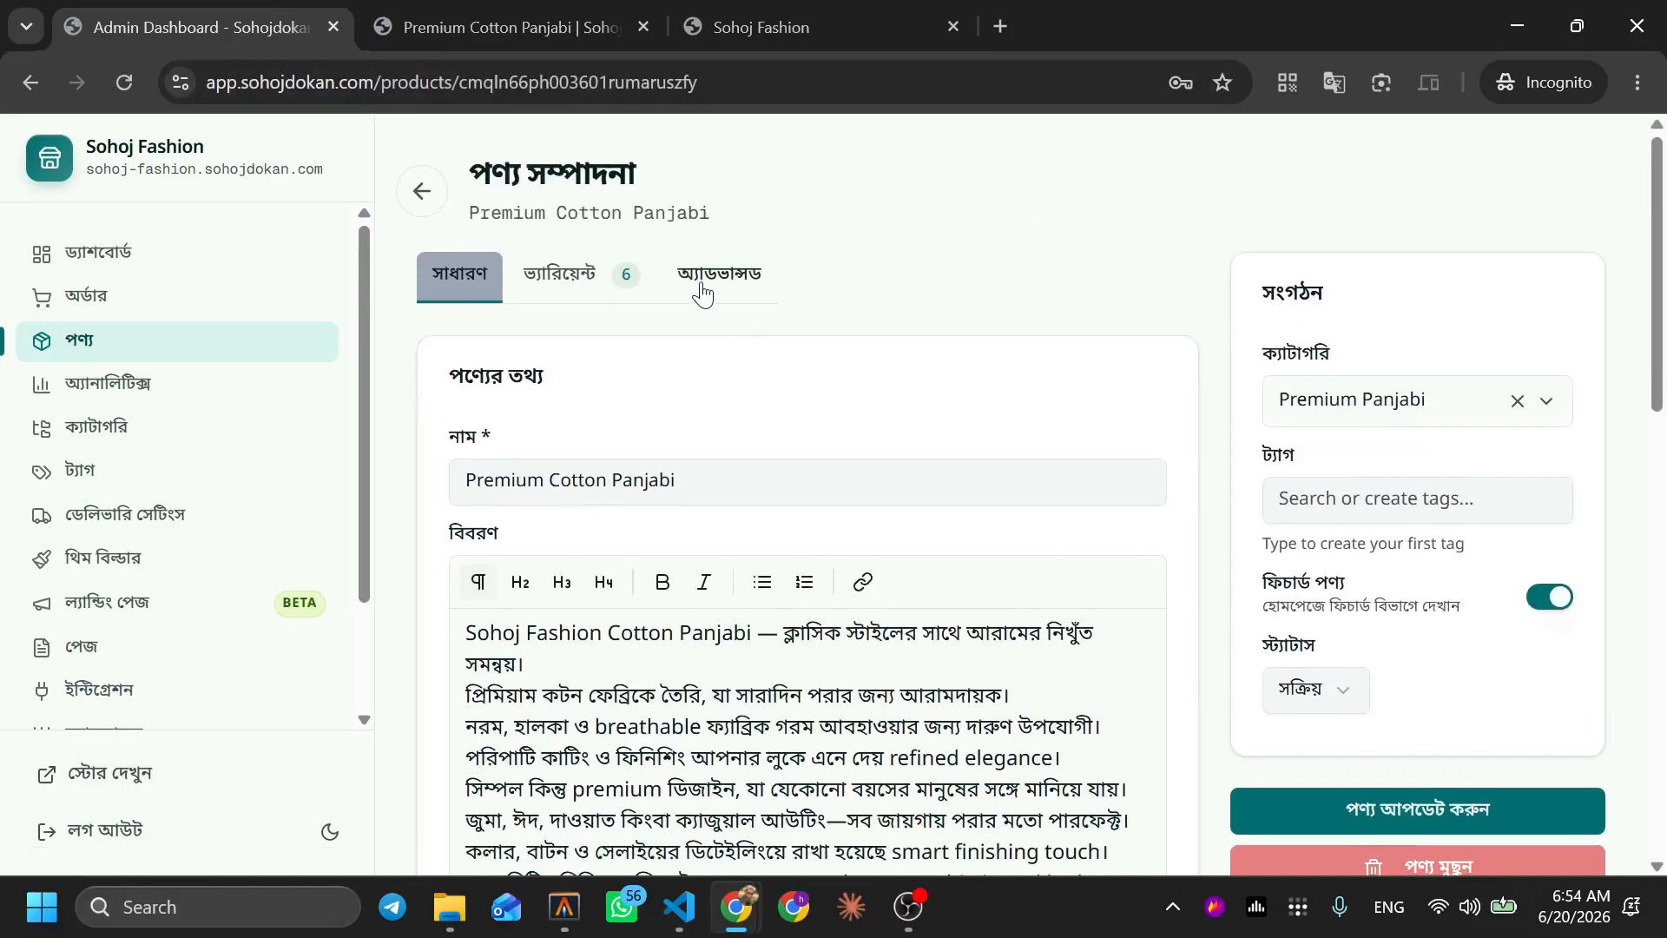
pyautogui.click(703, 294)
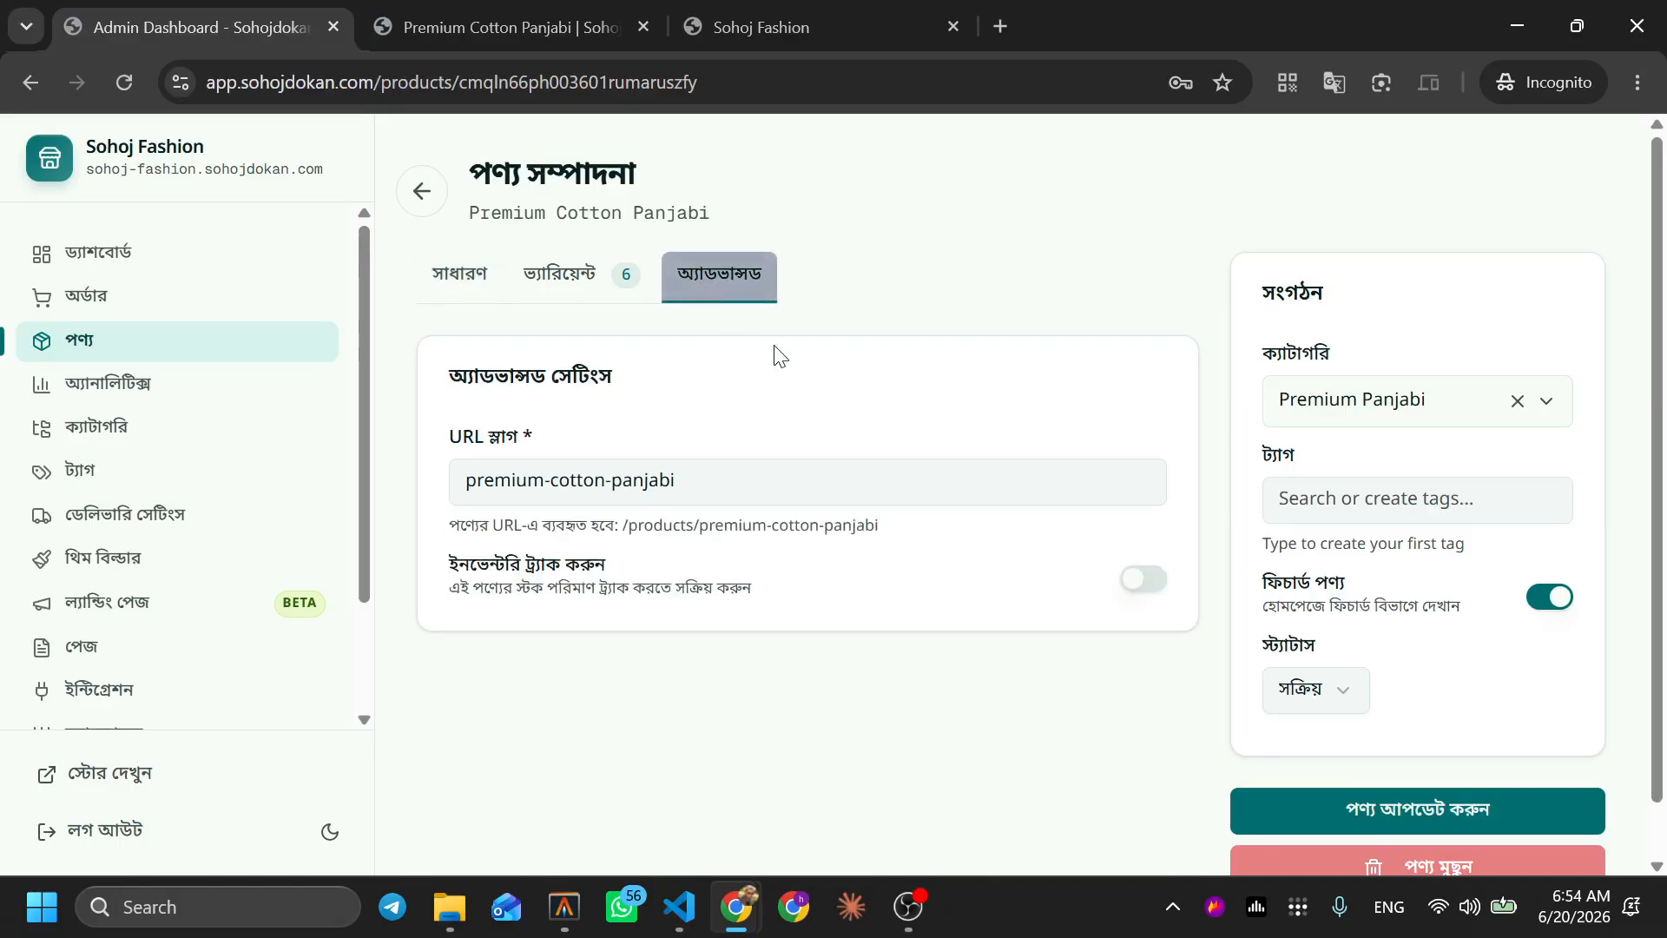
pyautogui.scroll(-1, 787, 408)
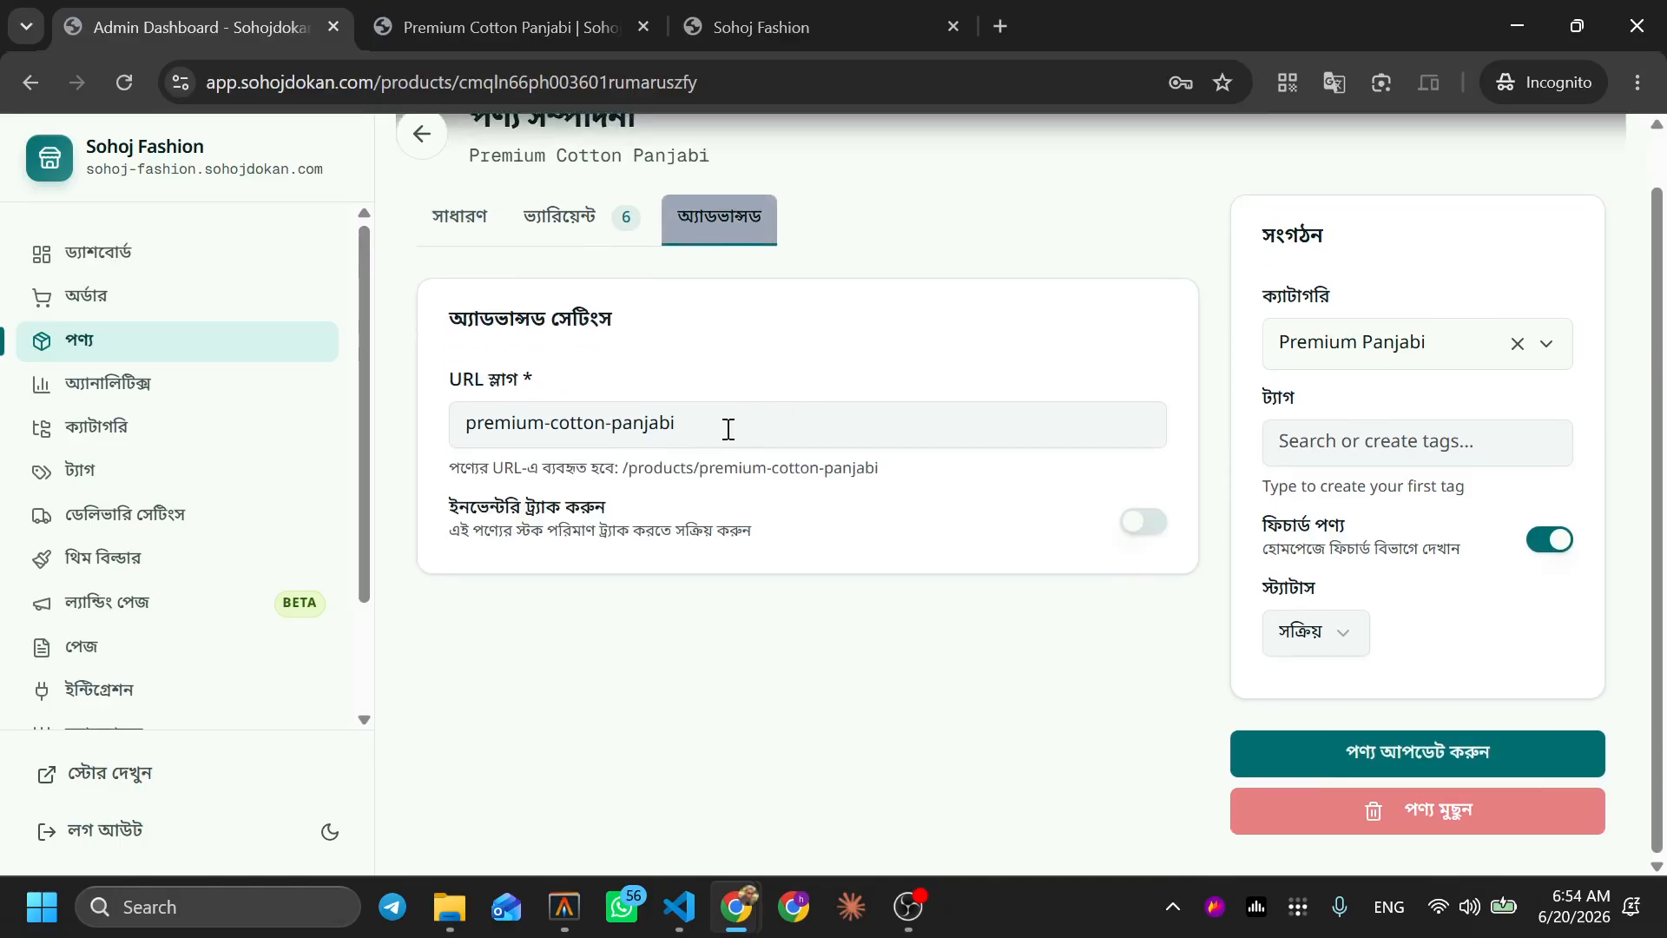
pyautogui.moveTo(469, 421); pyautogui.dragTo(695, 435)
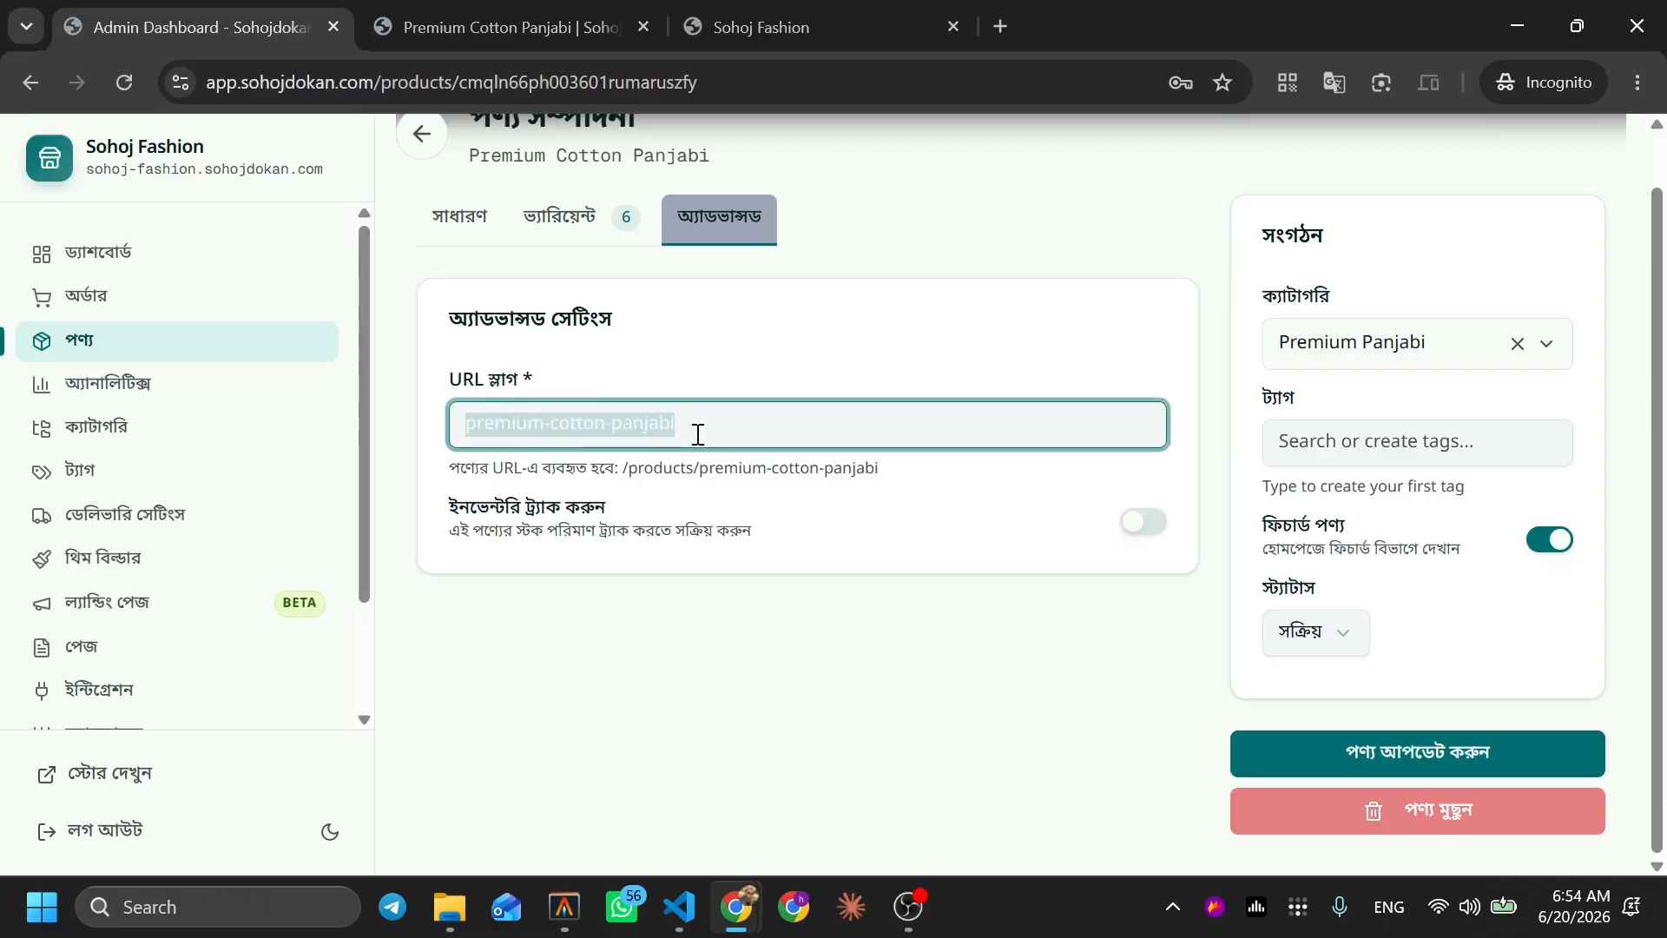
pyautogui.click(697, 434)
pyautogui.click(690, 365)
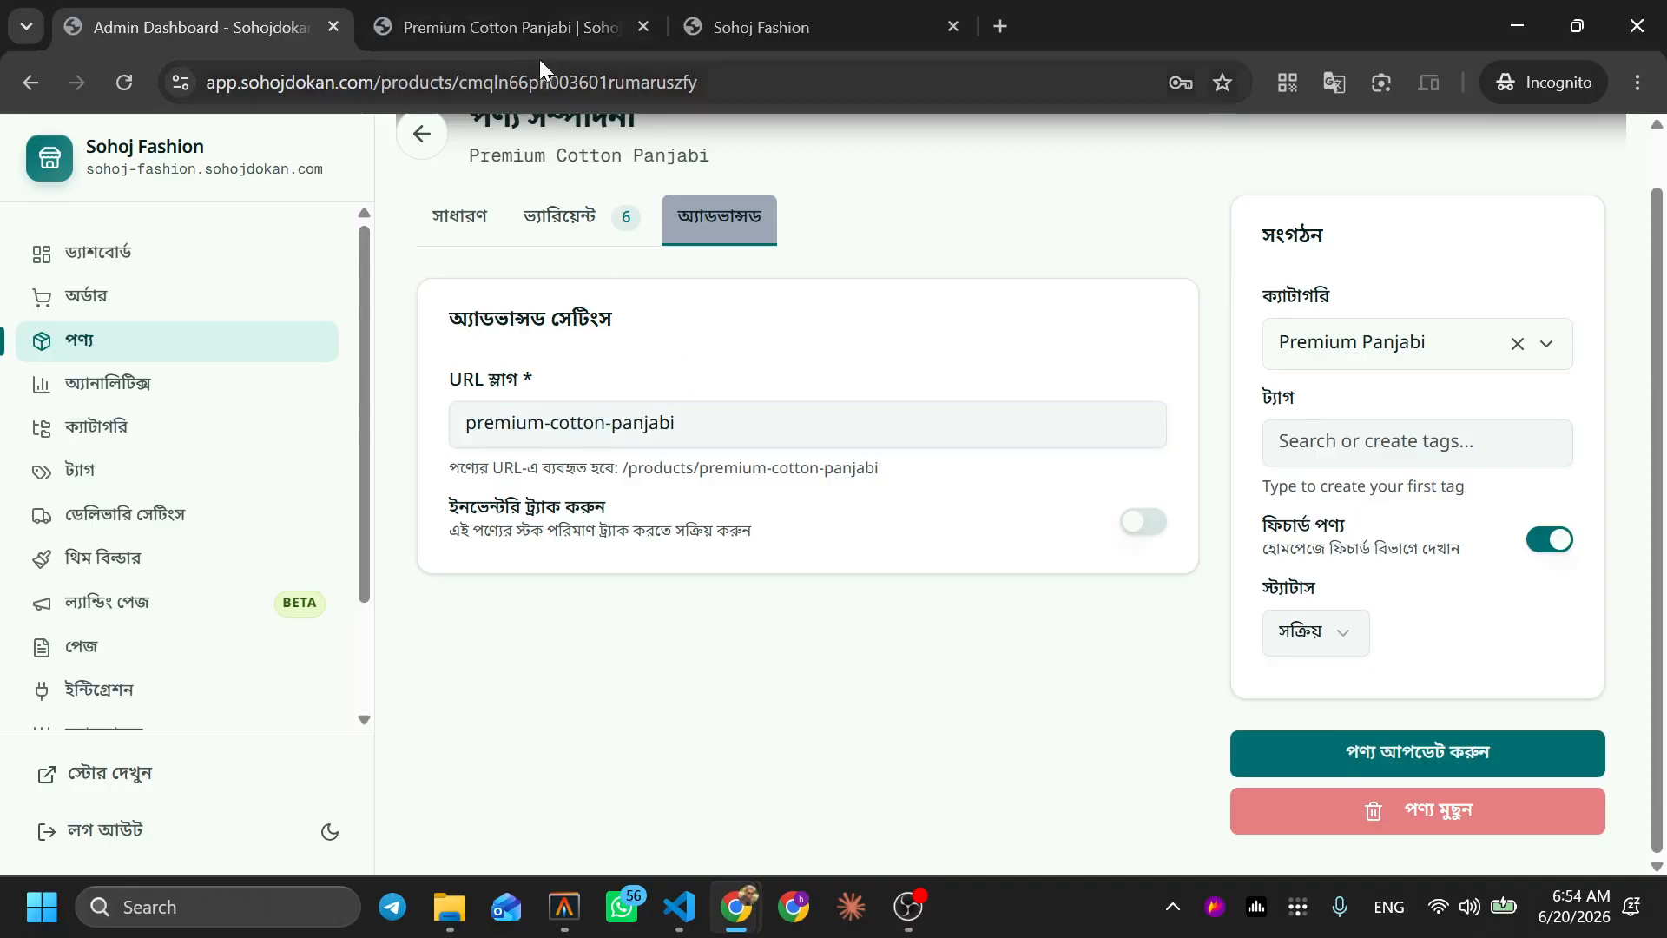
pyautogui.click(525, 21)
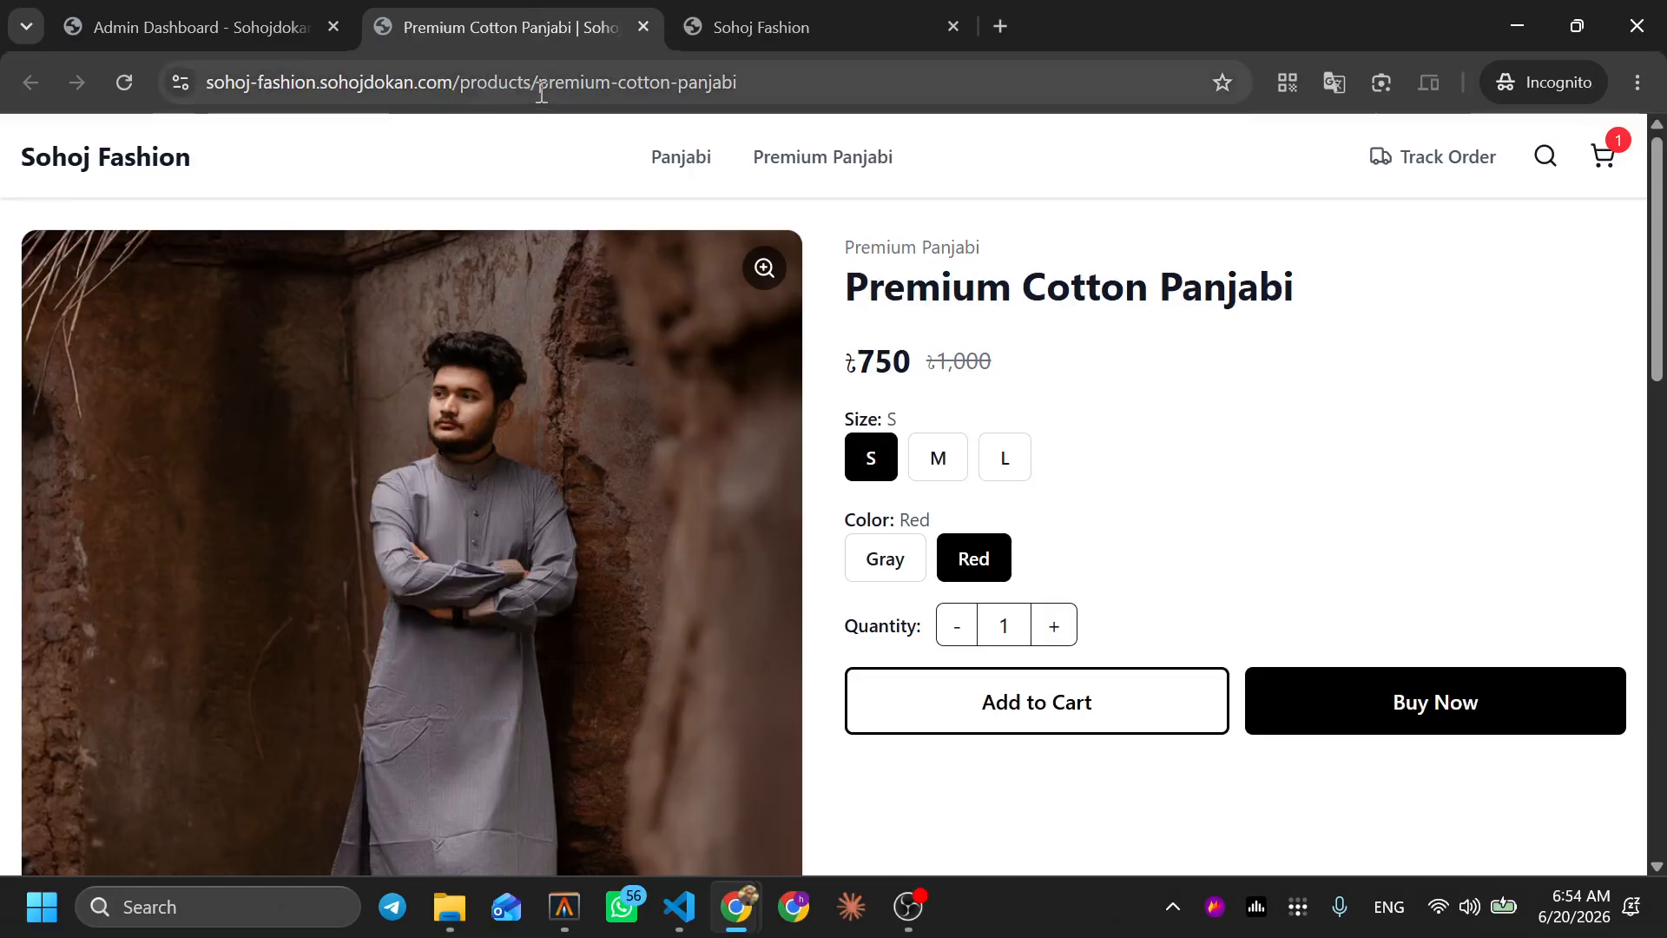
pyautogui.moveTo(541, 92); pyautogui.dragTo(780, 98)
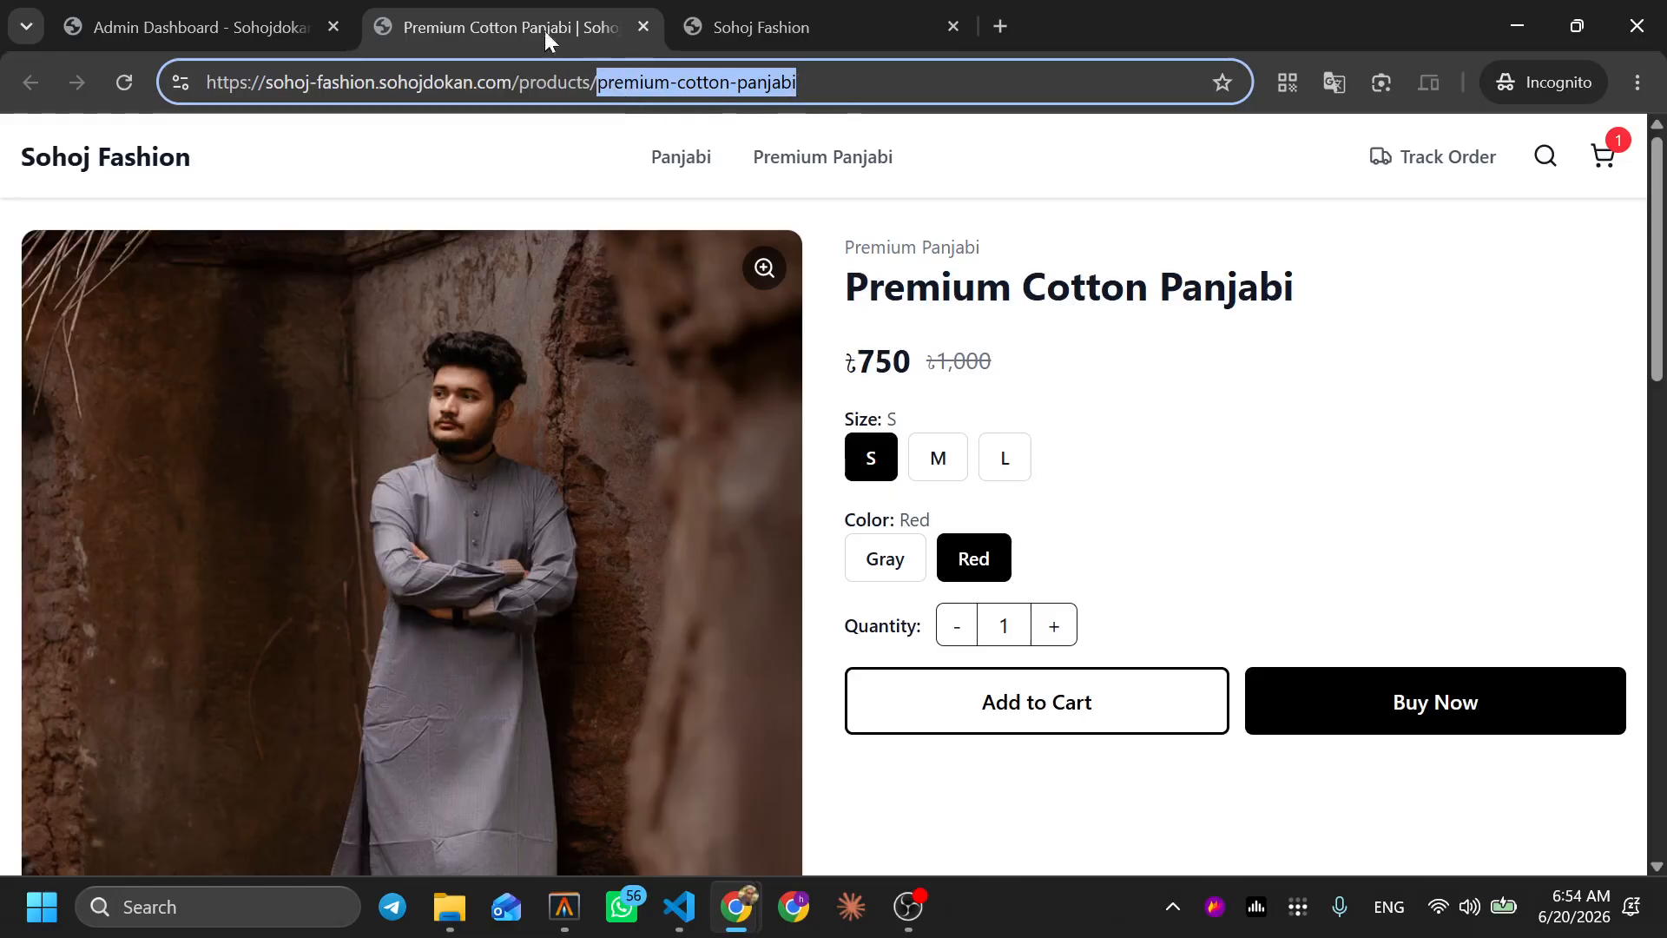
pyautogui.click(295, 15)
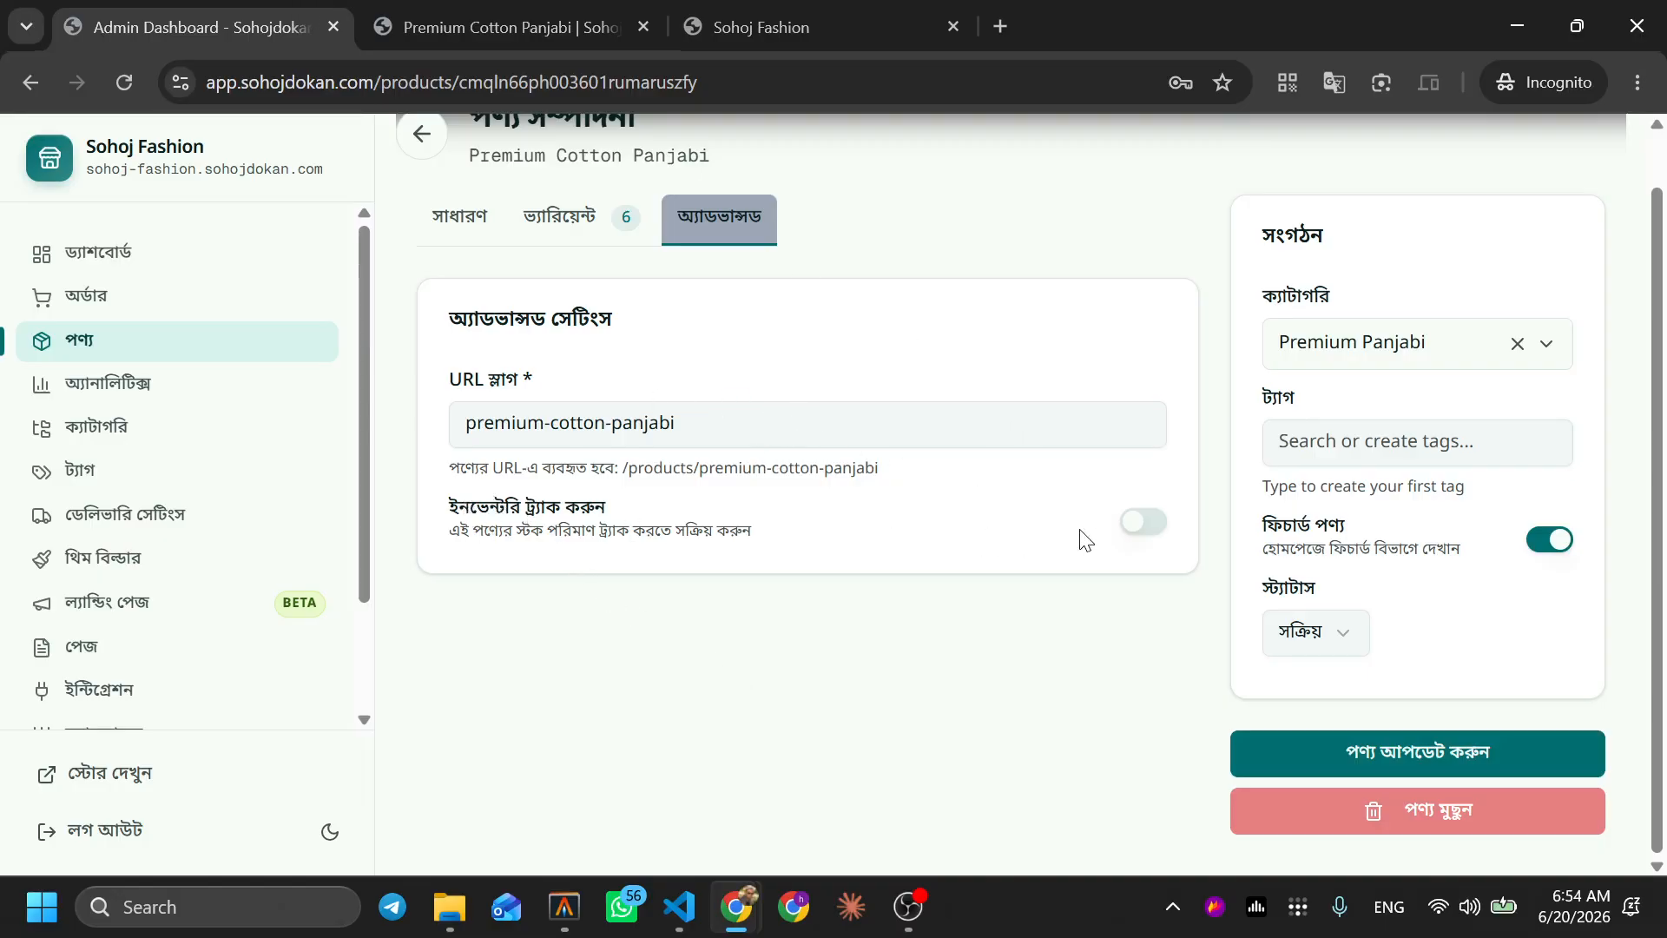
pyautogui.click(1140, 525)
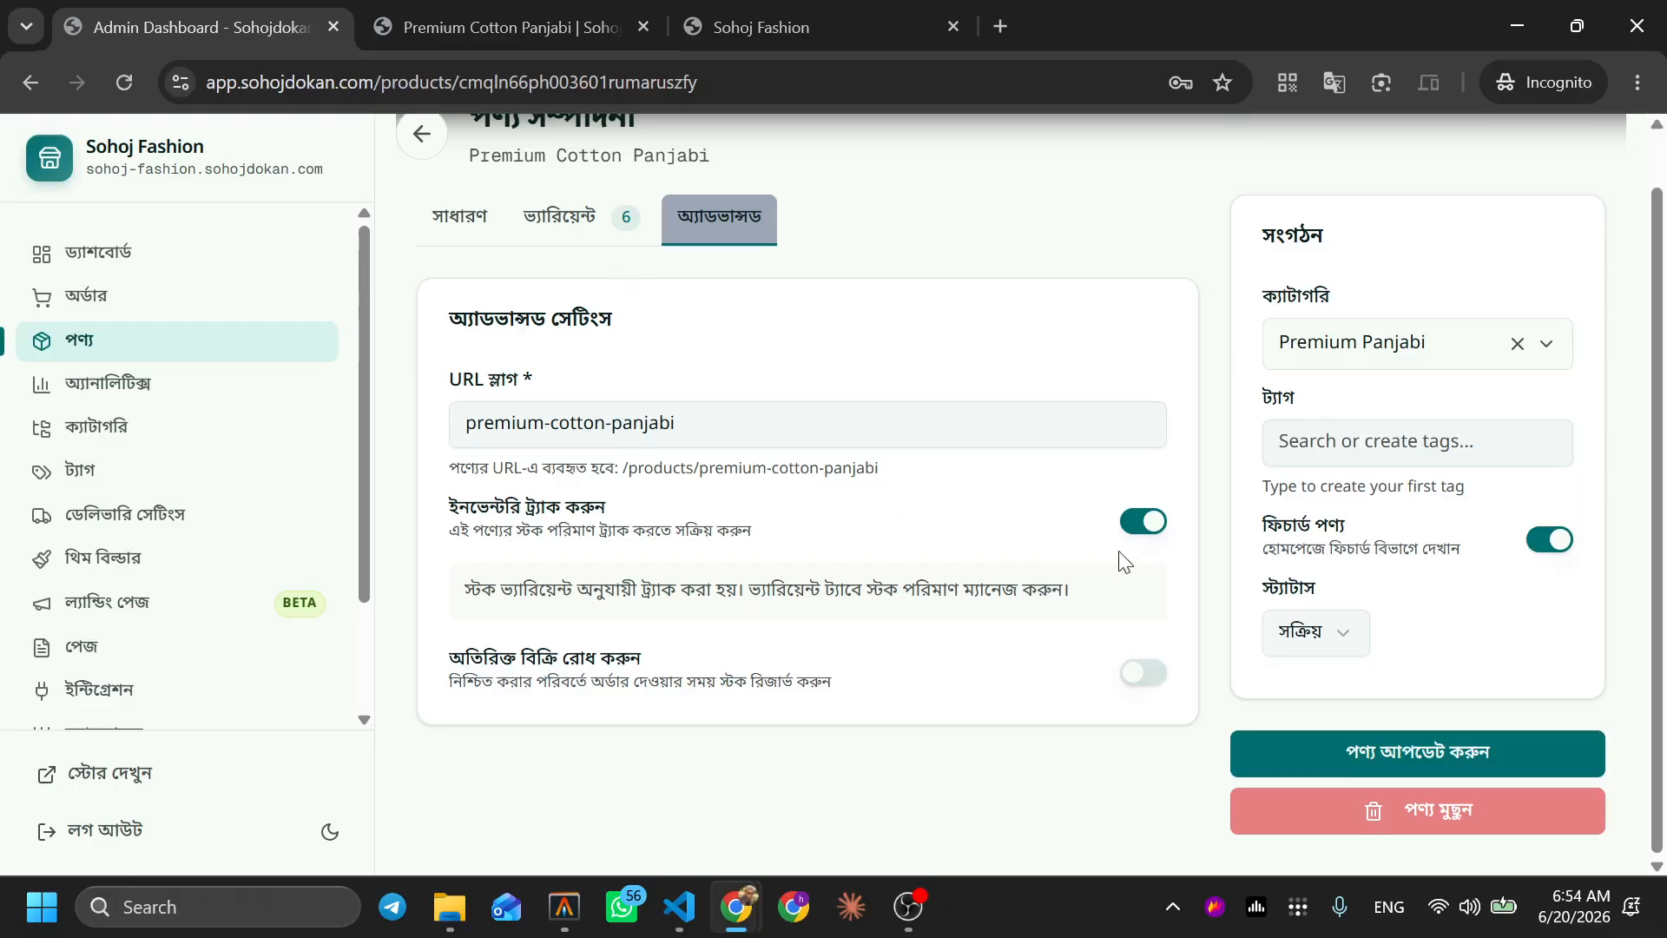
# Open the Variants table and go through the stock fields of all six variants
pyautogui.click(567, 236)
pyautogui.scroll(-5, 875, 486)
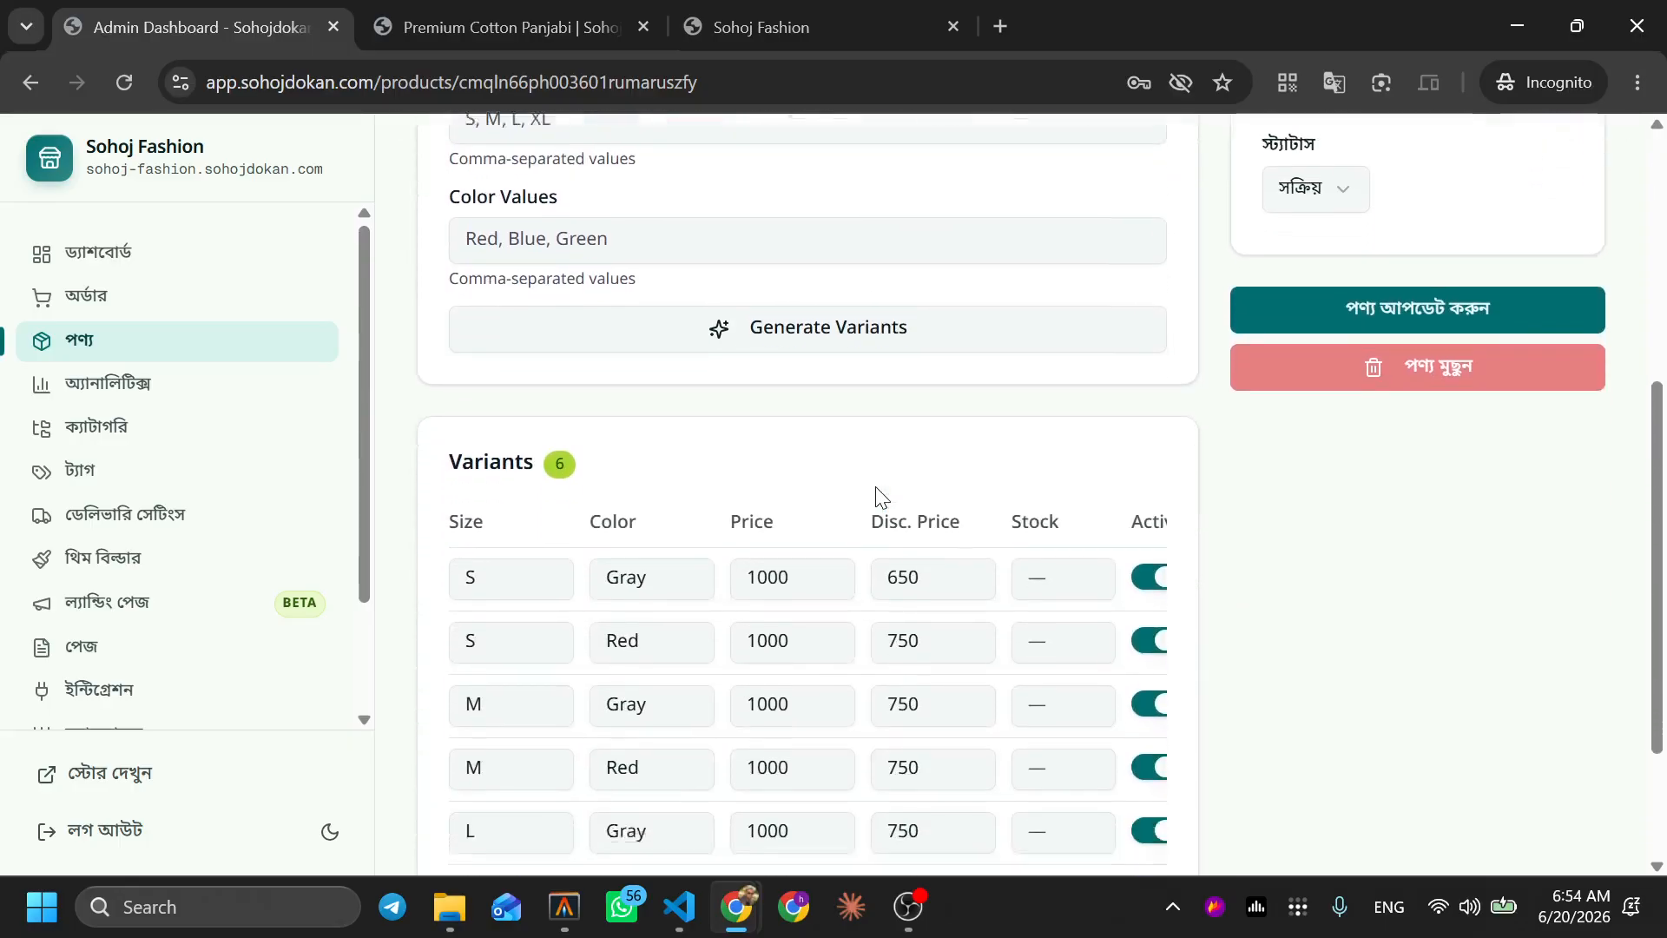
pyautogui.scroll(-3, 877, 486)
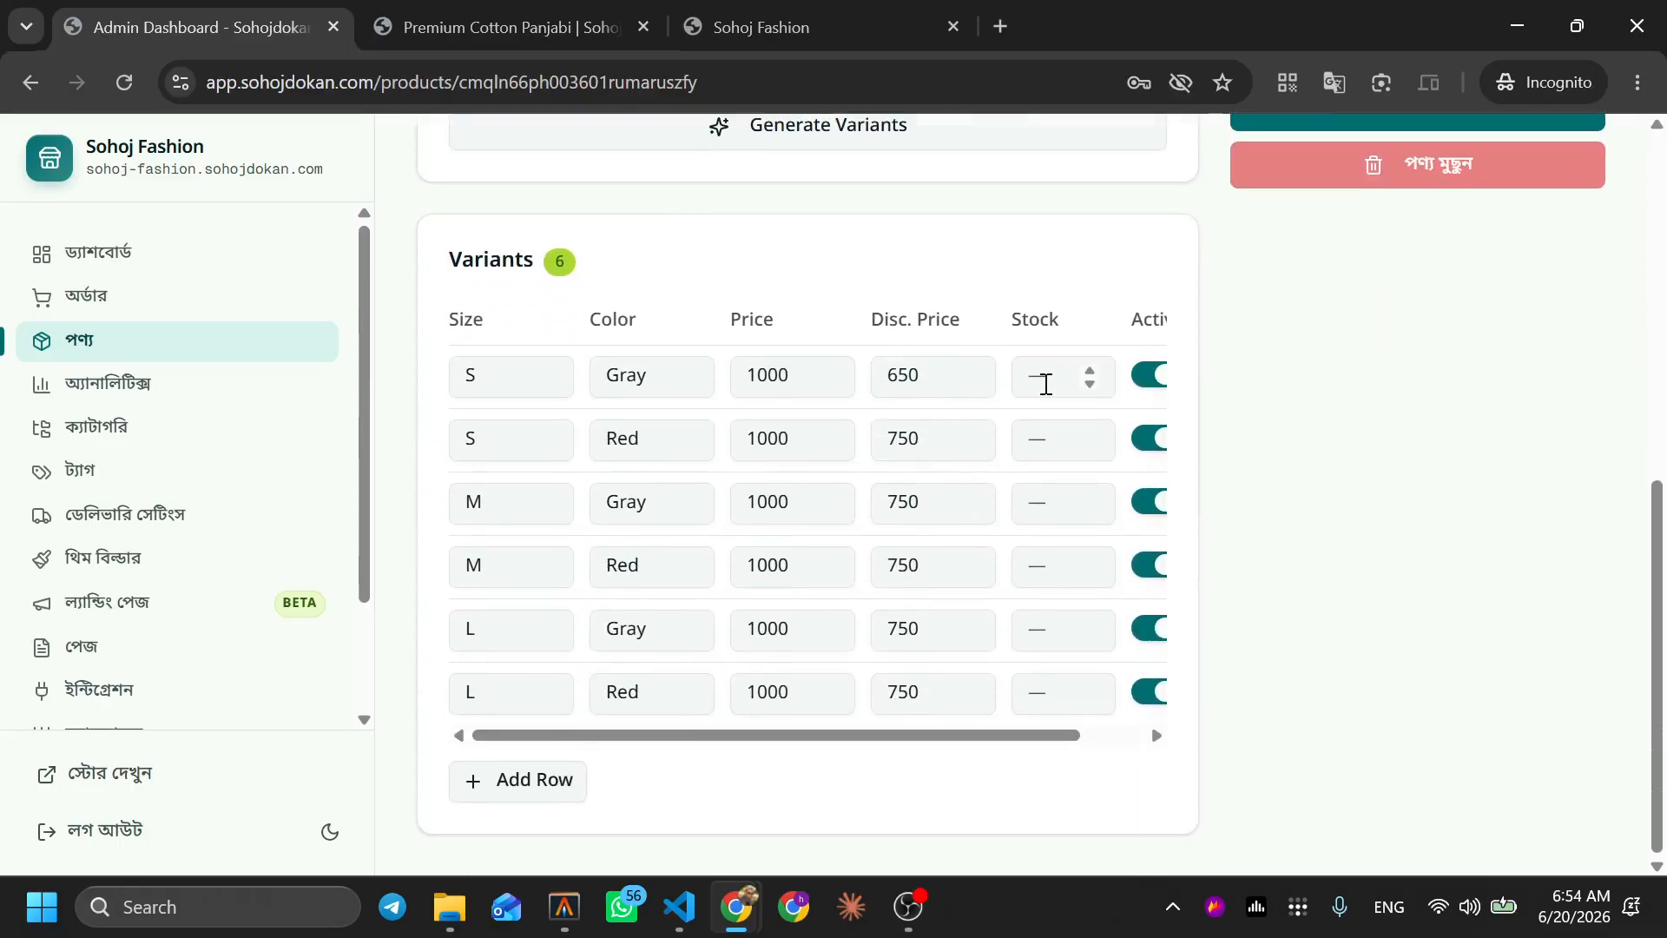
pyautogui.click(1046, 385)
pyautogui.click(1055, 438)
pyautogui.click(1046, 501)
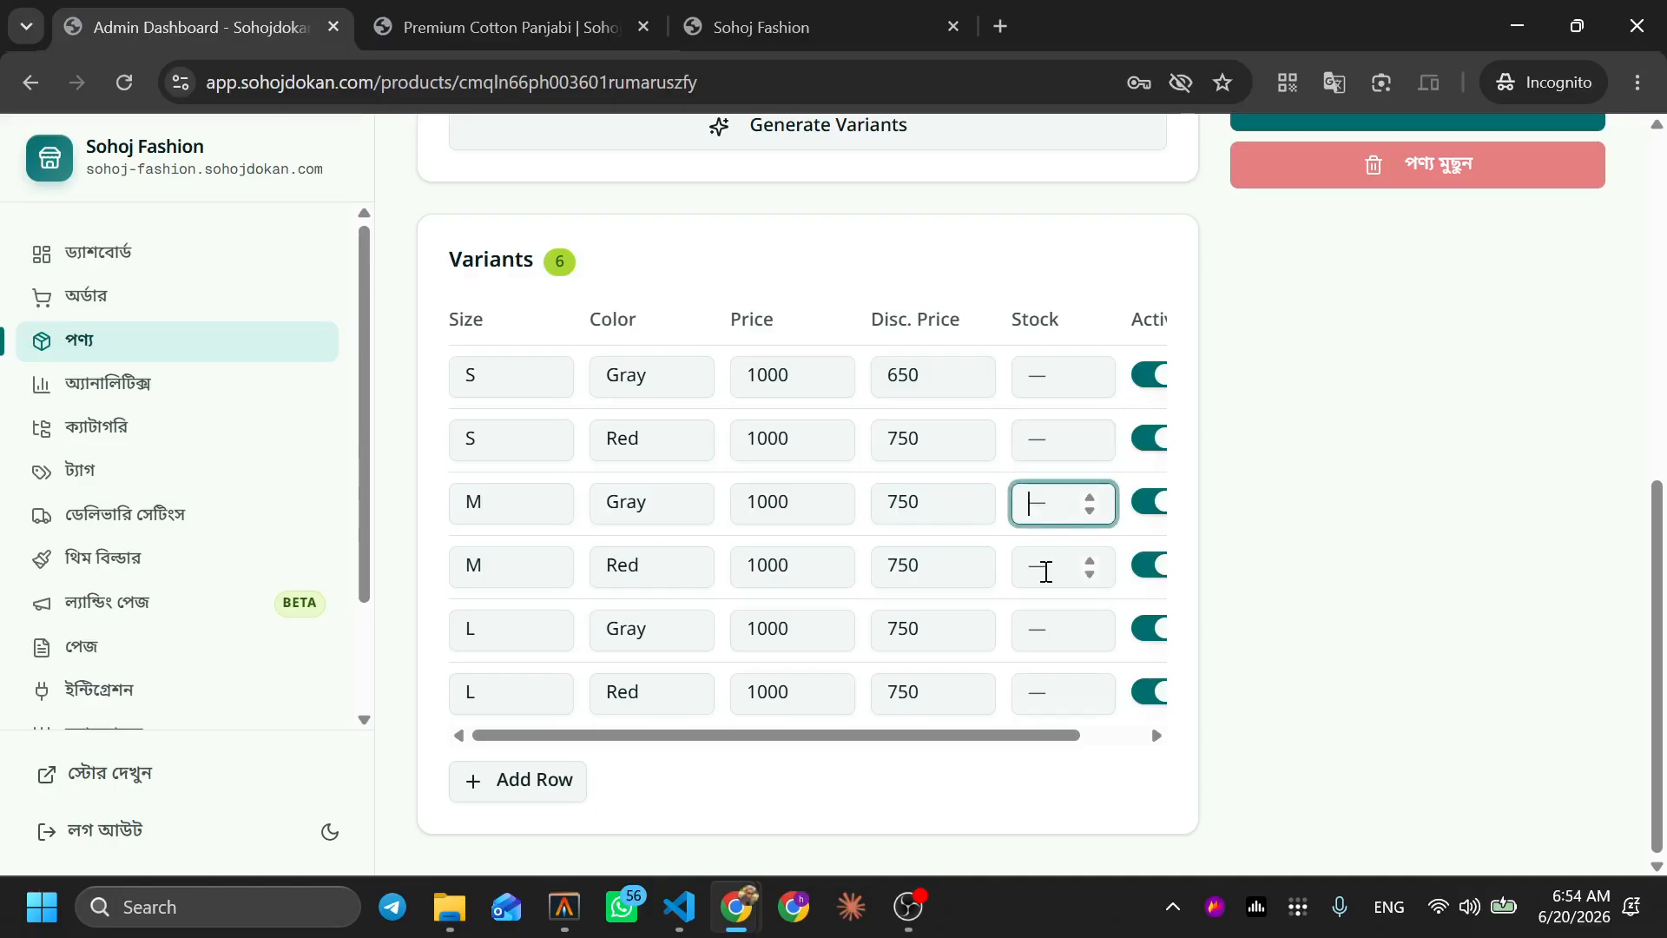
pyautogui.click(1046, 572)
pyautogui.click(1049, 629)
pyautogui.click(1046, 692)
pyautogui.click(1024, 738)
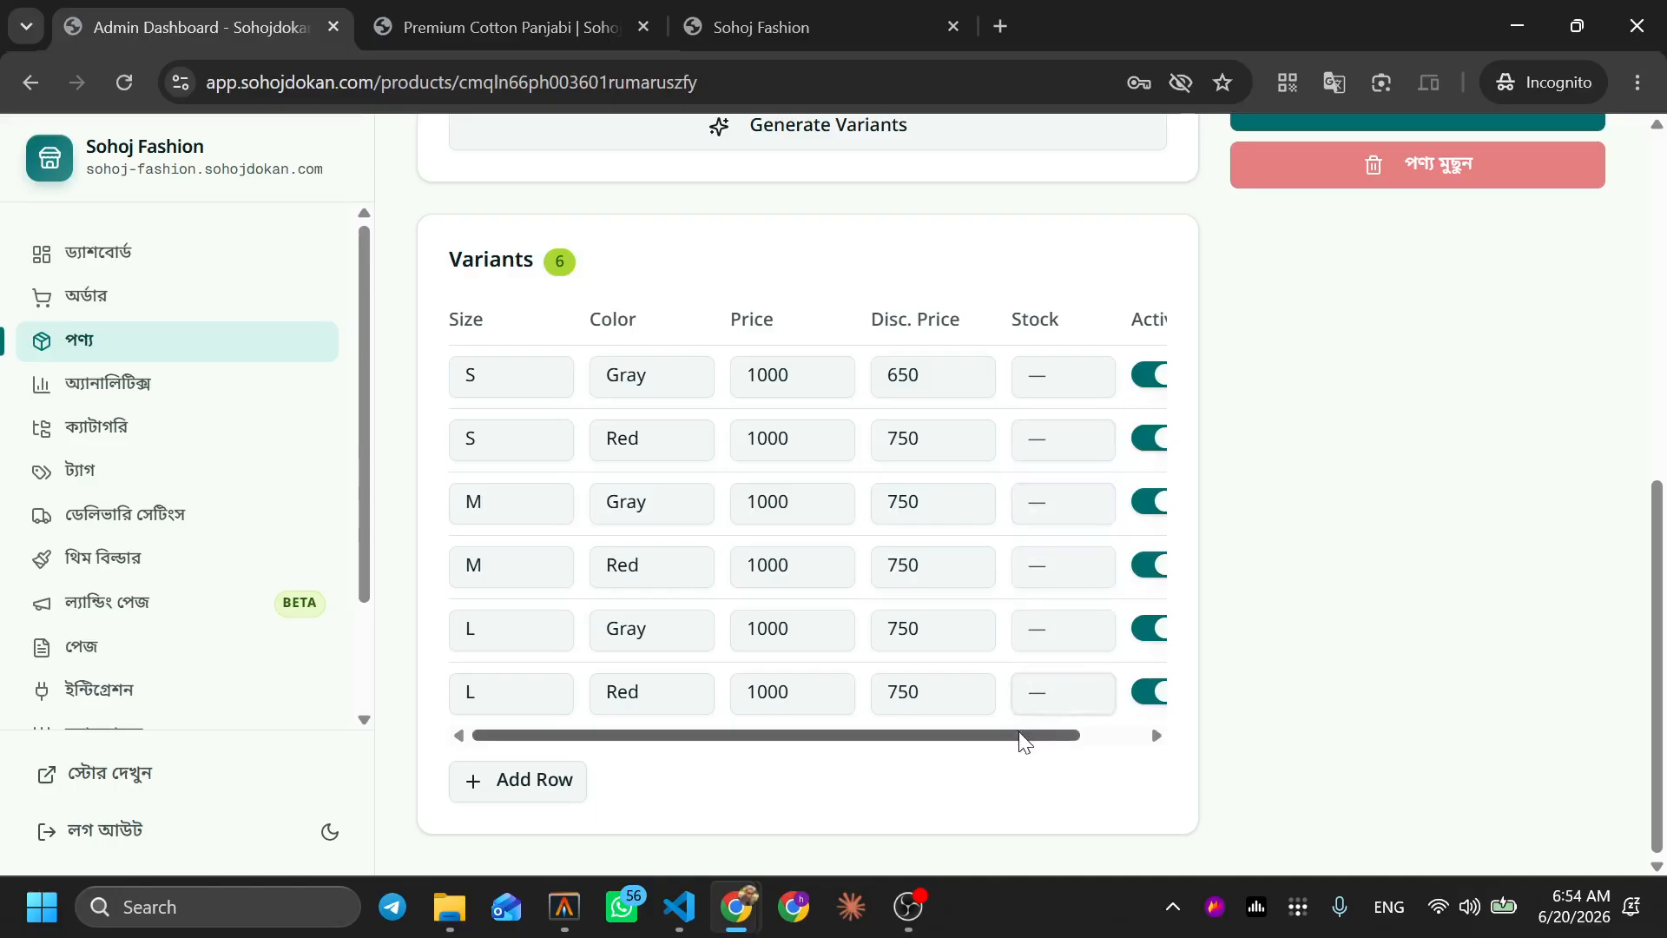
# Enter stock 50 for S/Gray, S/Red, M/Gray, M/Red, L/Gray and L/Red
pyautogui.click(1036, 376)
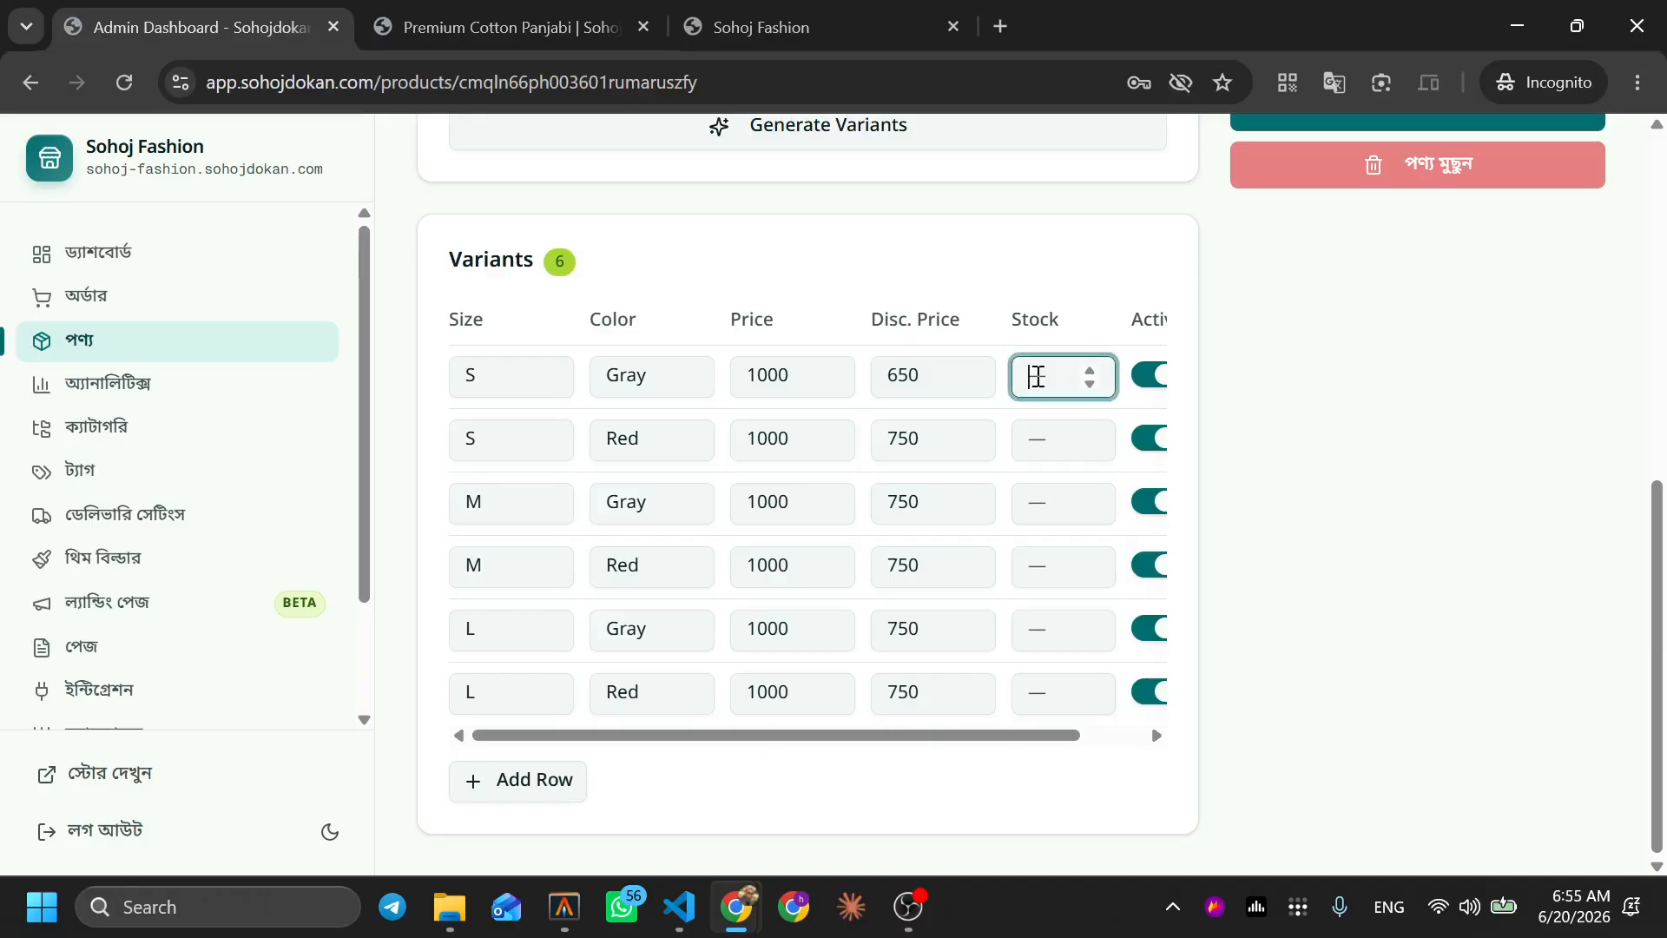
pyautogui.click(1026, 431)
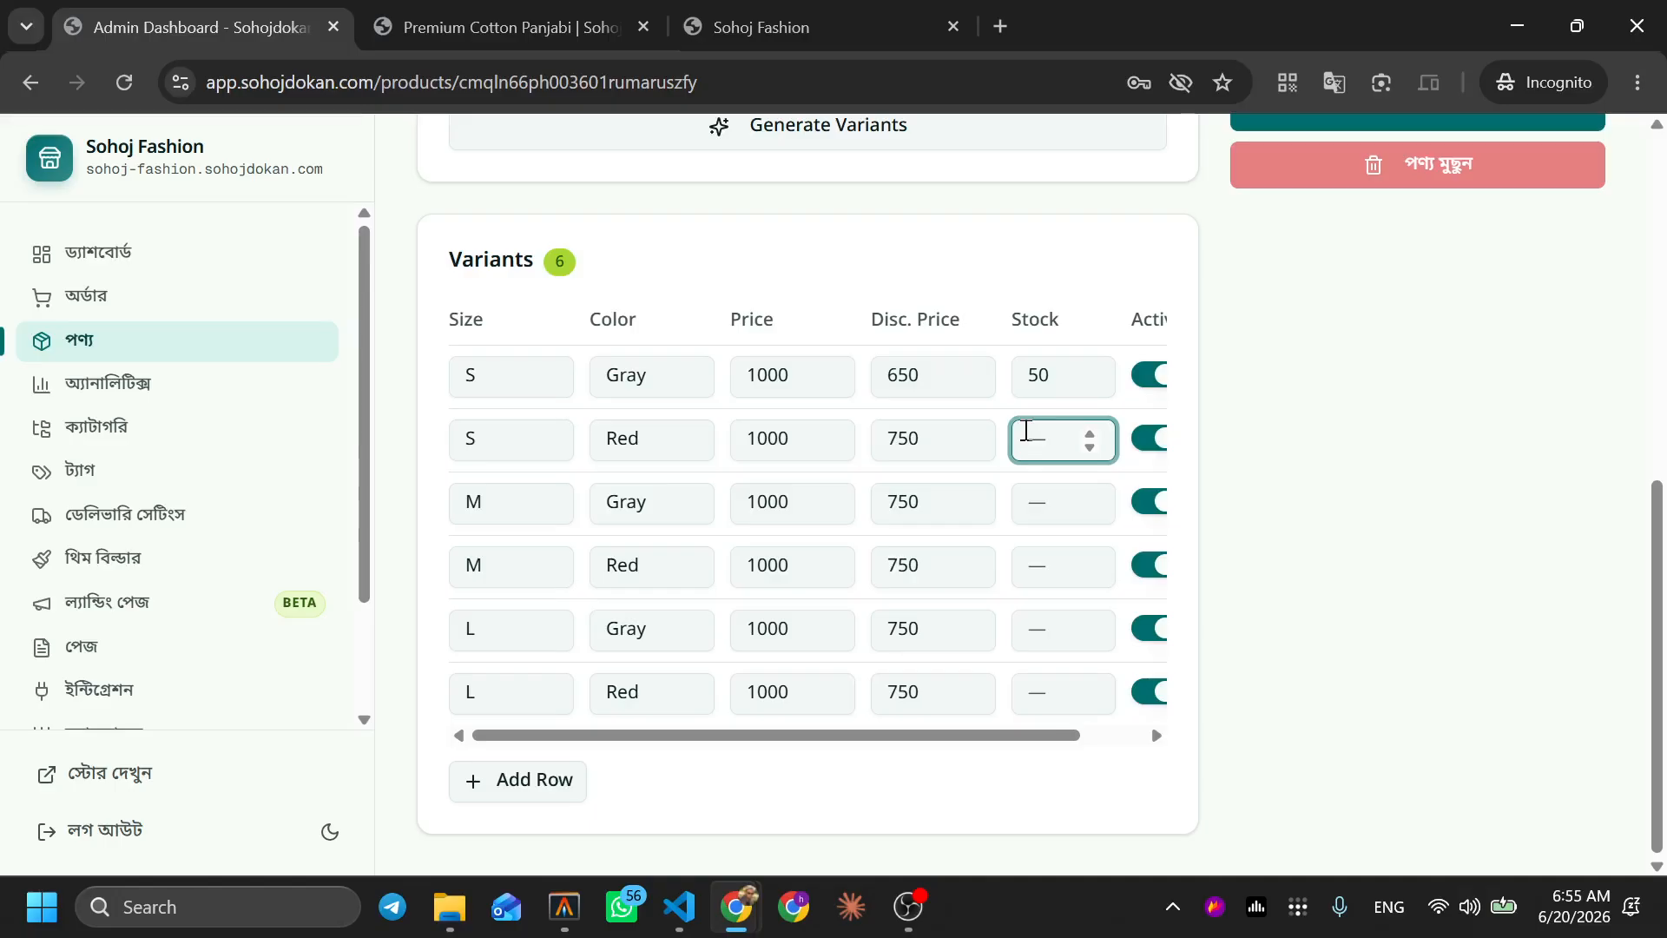
pyautogui.write('50')
pyautogui.click(1040, 512)
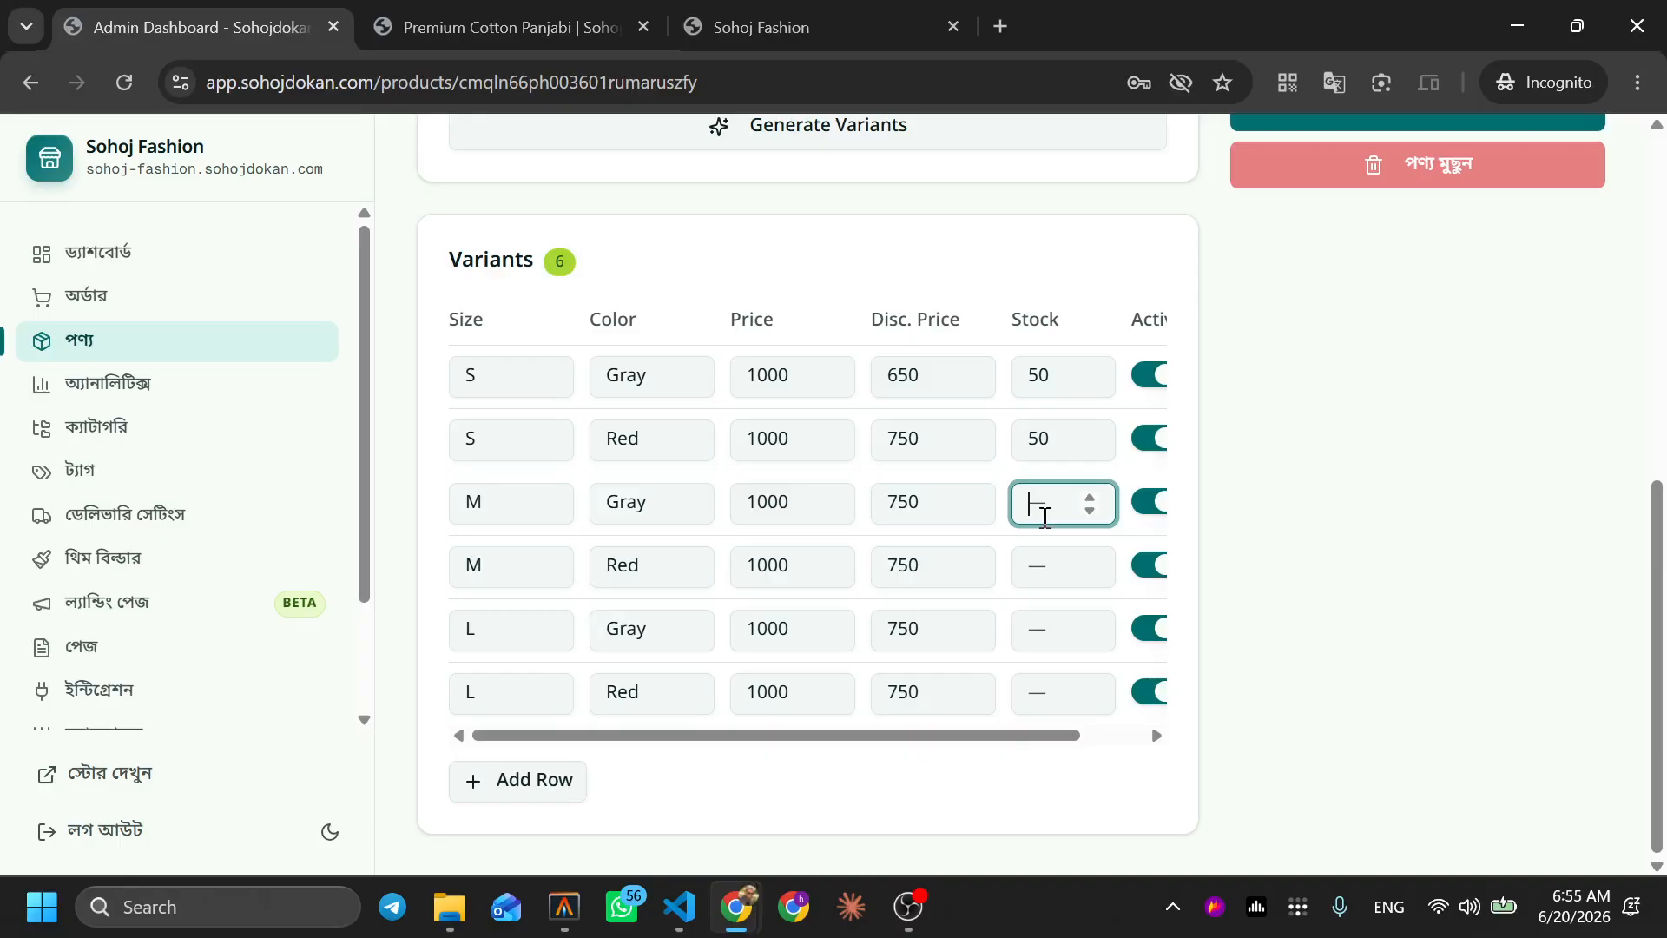
pyautogui.write('50')
pyautogui.click(1059, 580)
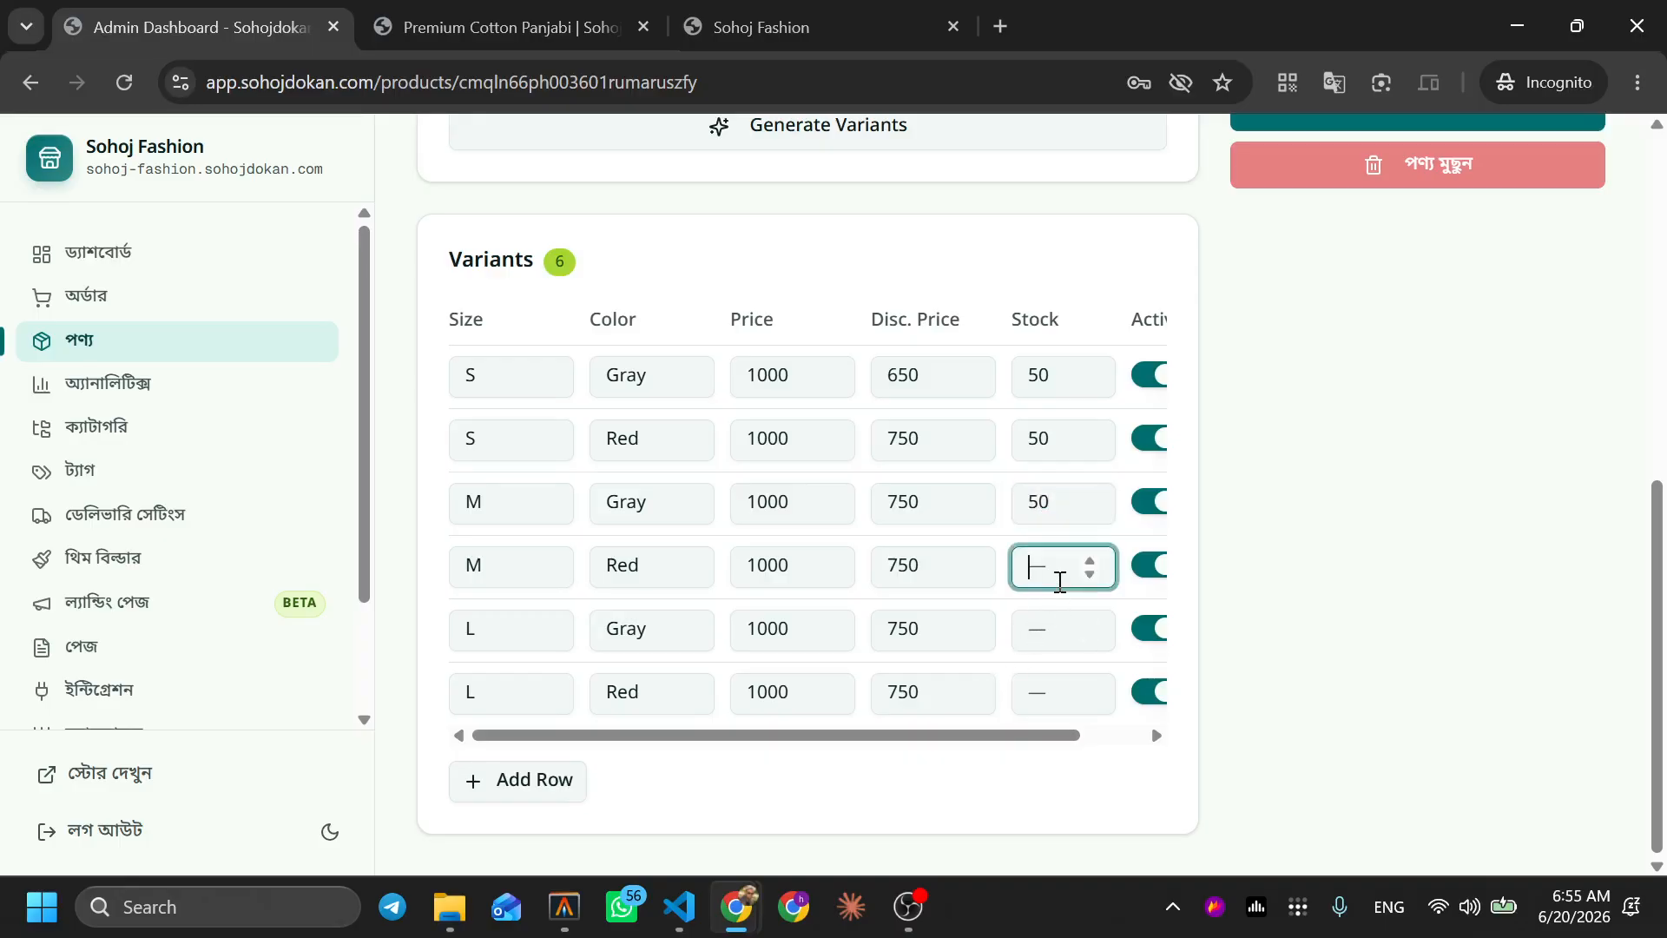
pyautogui.write('50')
pyautogui.click(1050, 631)
pyautogui.write('50')
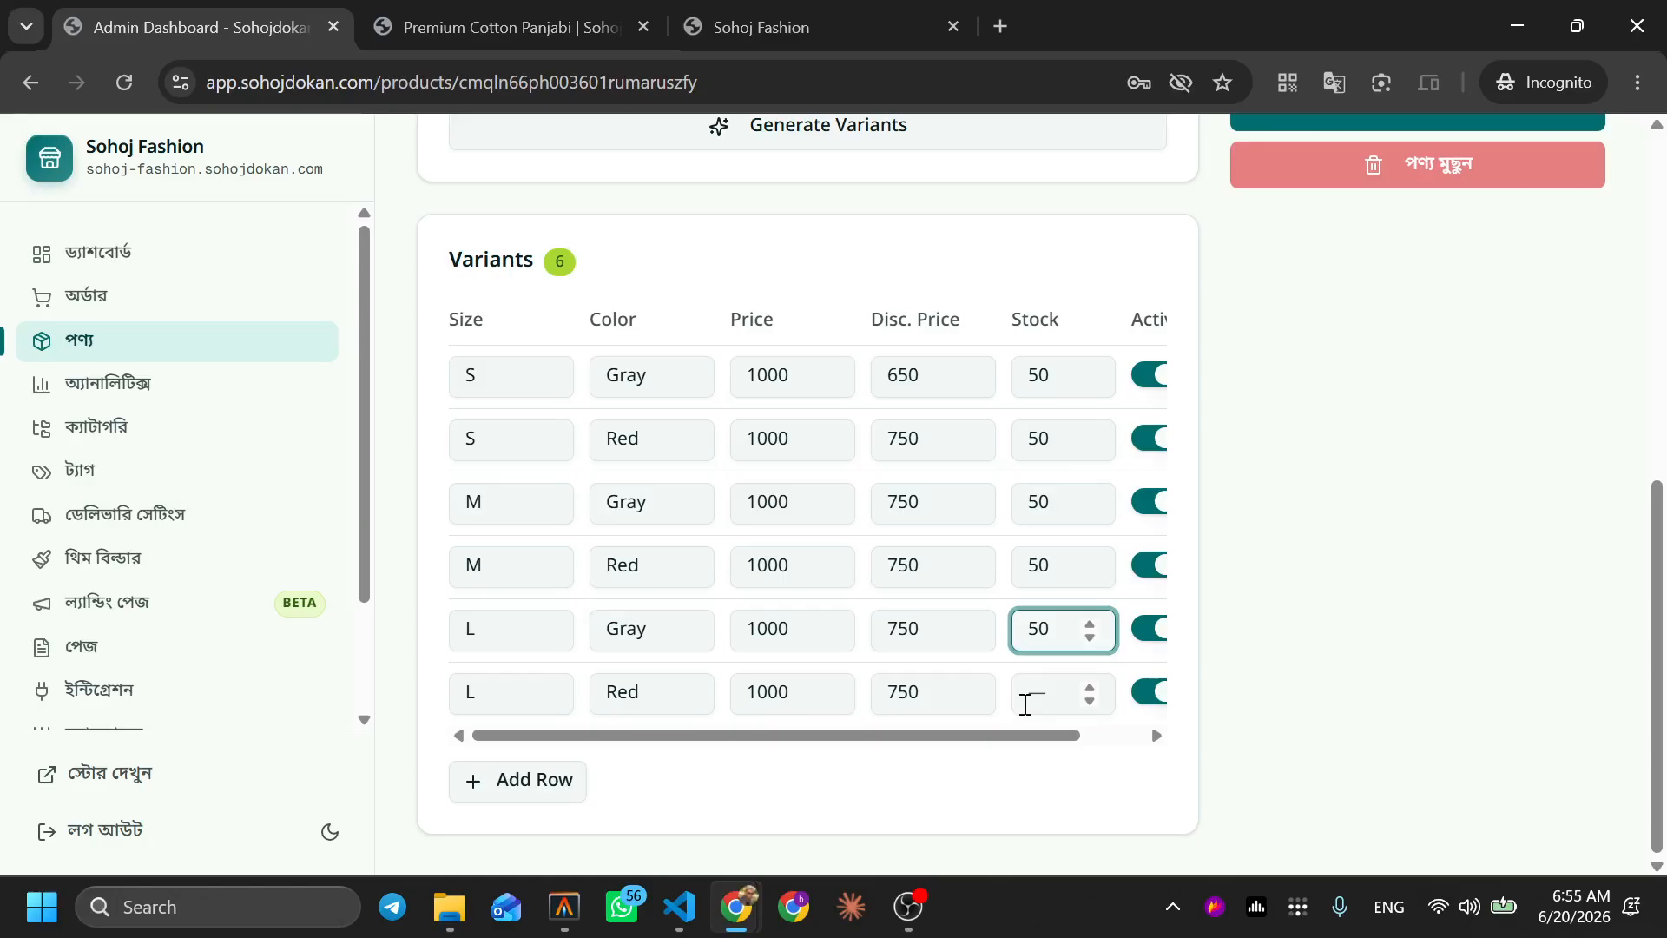
pyautogui.click(1025, 704)
pyautogui.write('50')
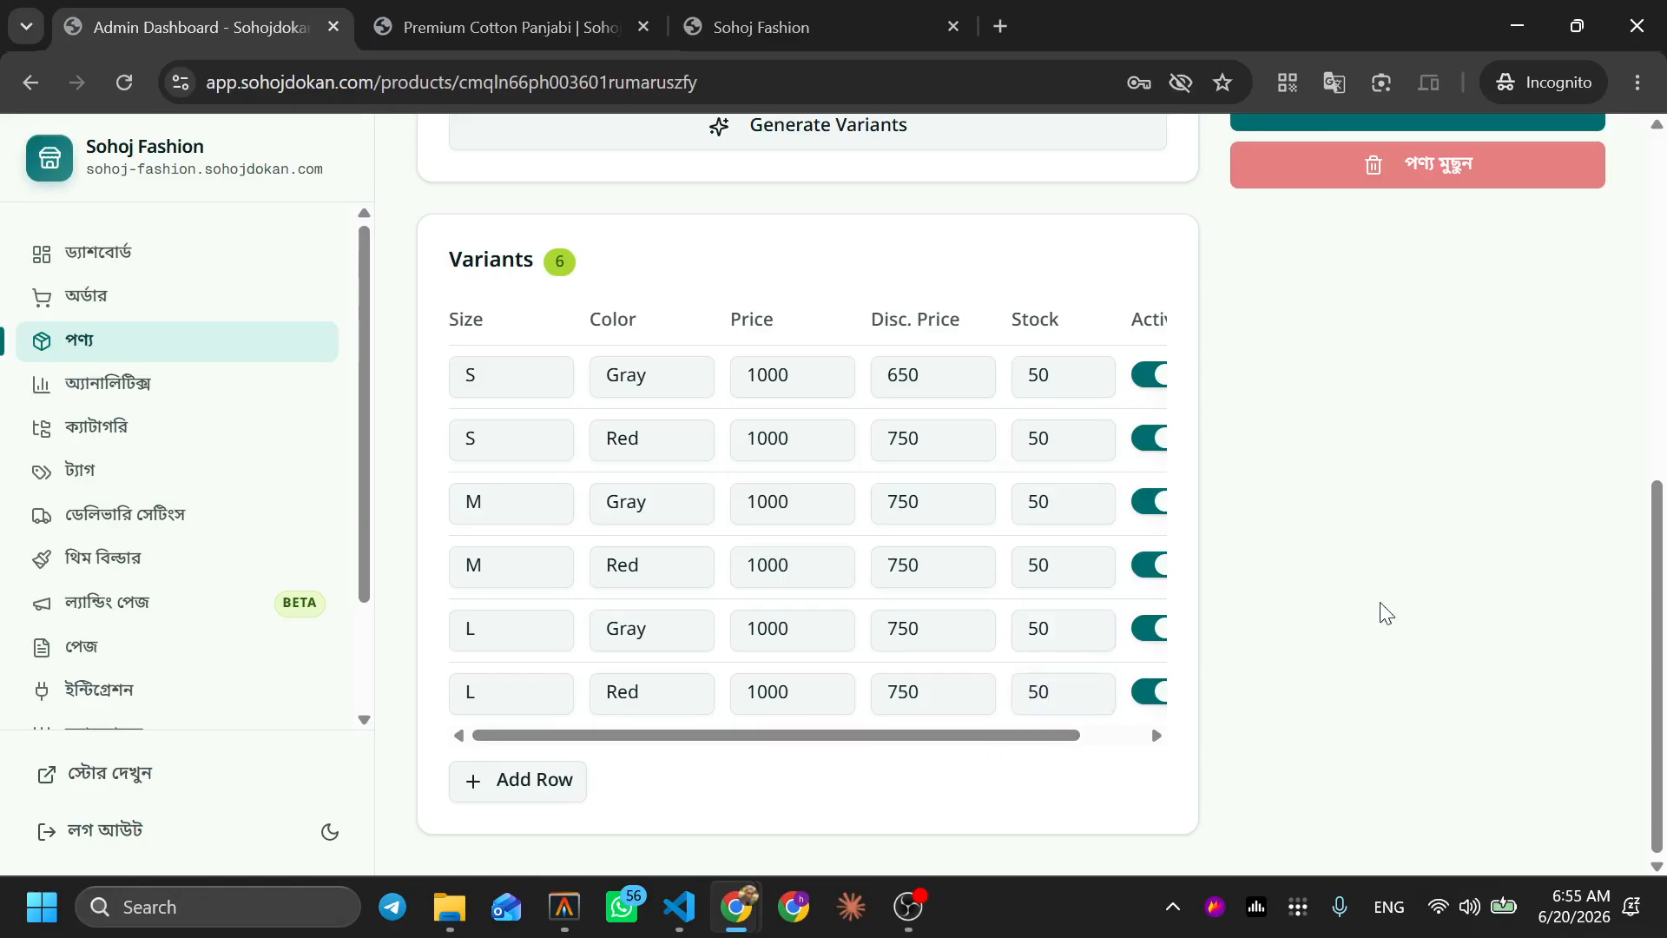
pyautogui.scroll(6, 1378, 612)
# Save the stock, reload the storefront and confirm S/Gray shows 50 available
pyautogui.click(1381, 624)
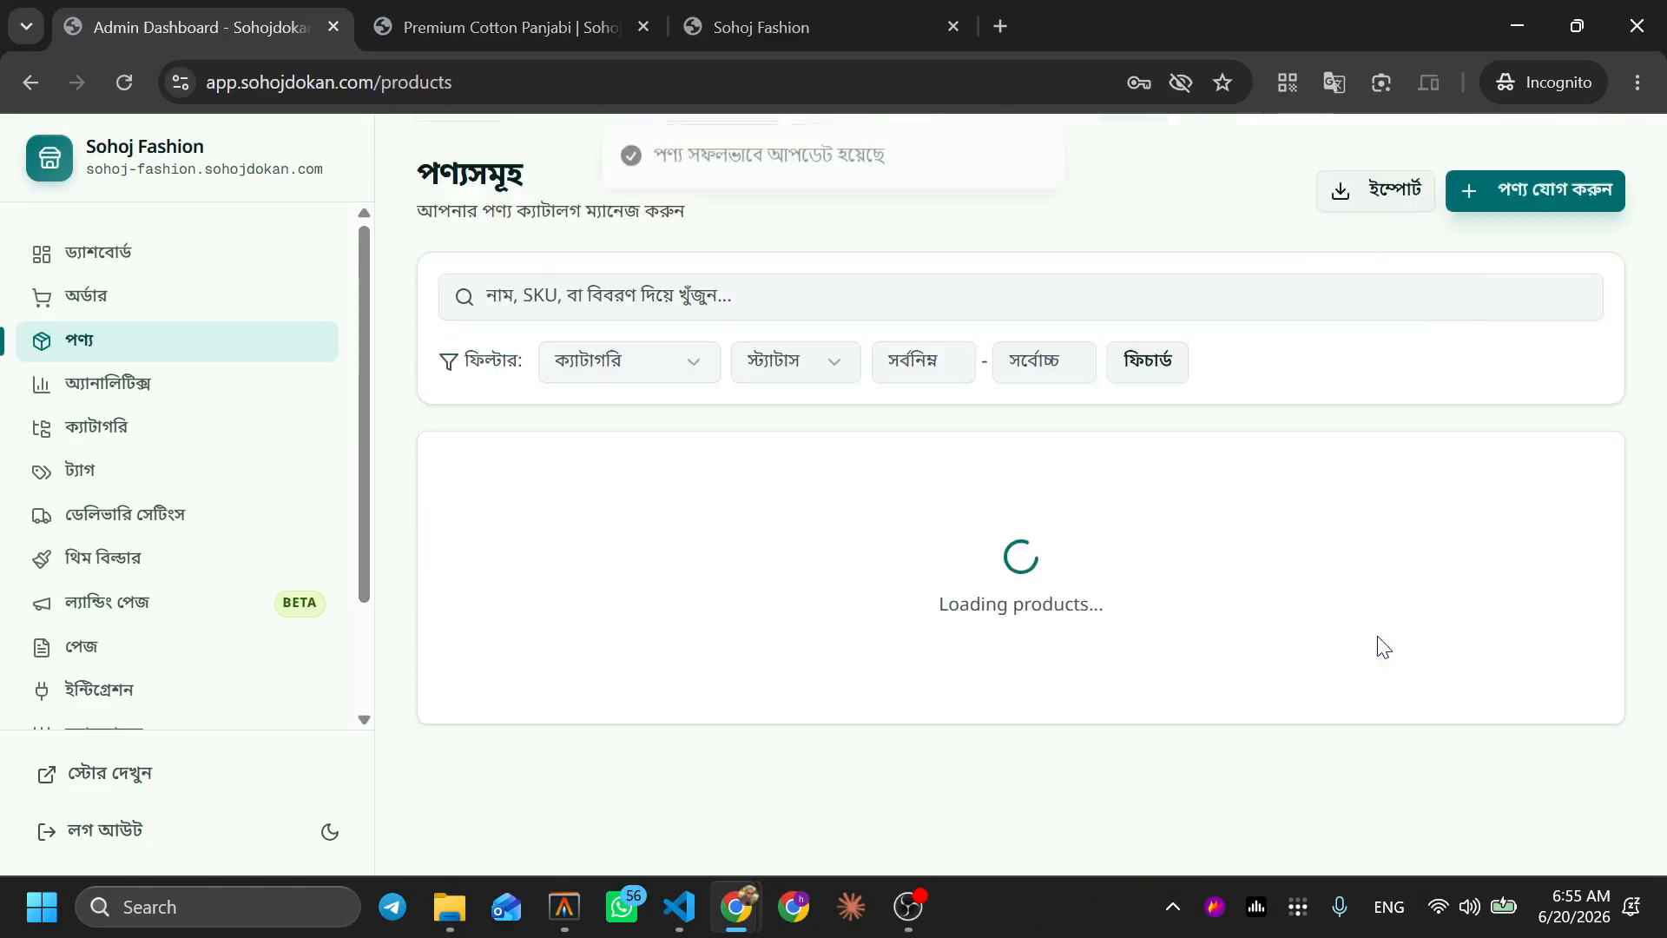
pyautogui.click(599, 26)
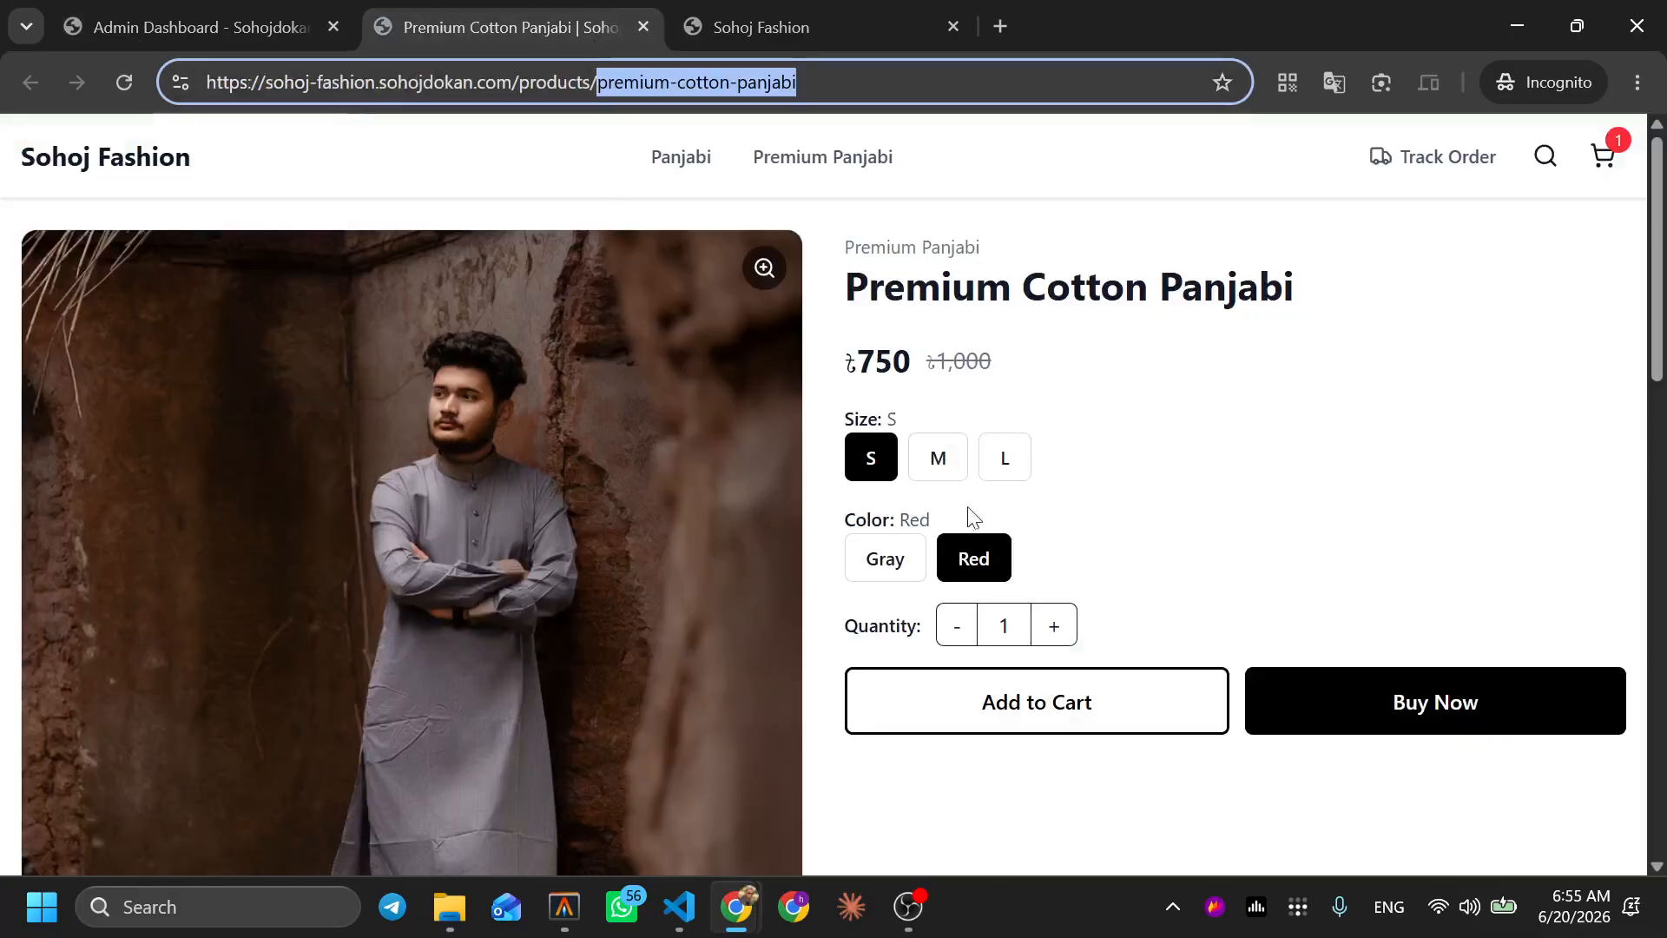
pyautogui.press('F5')
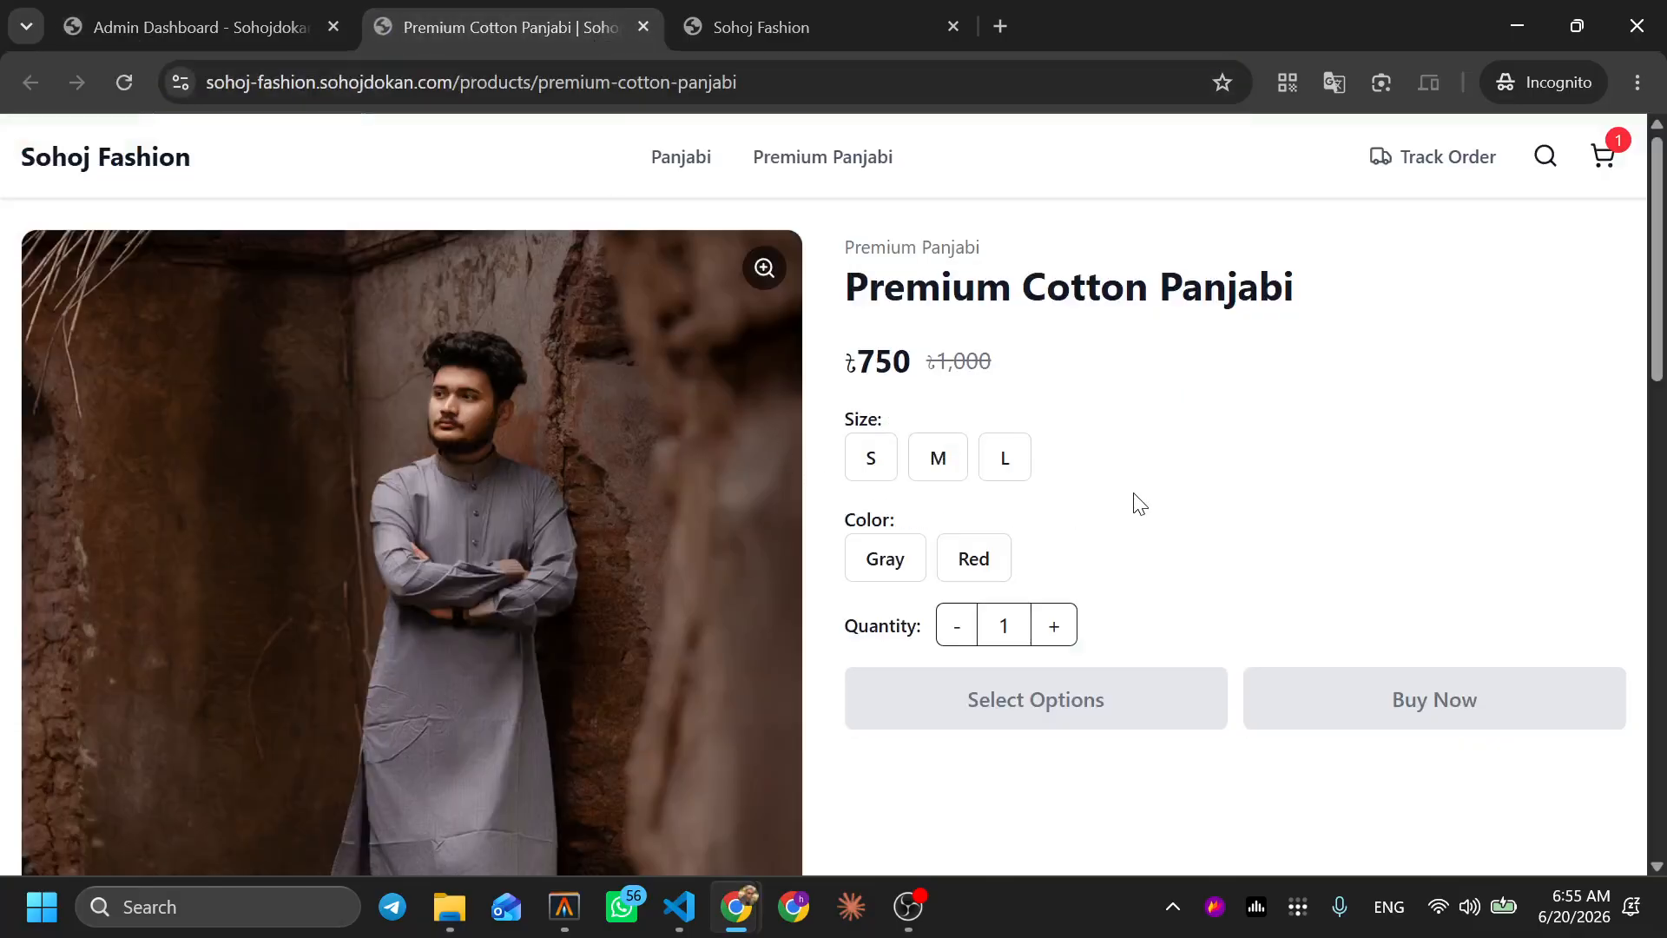
pyautogui.click(872, 459)
pyautogui.click(903, 560)
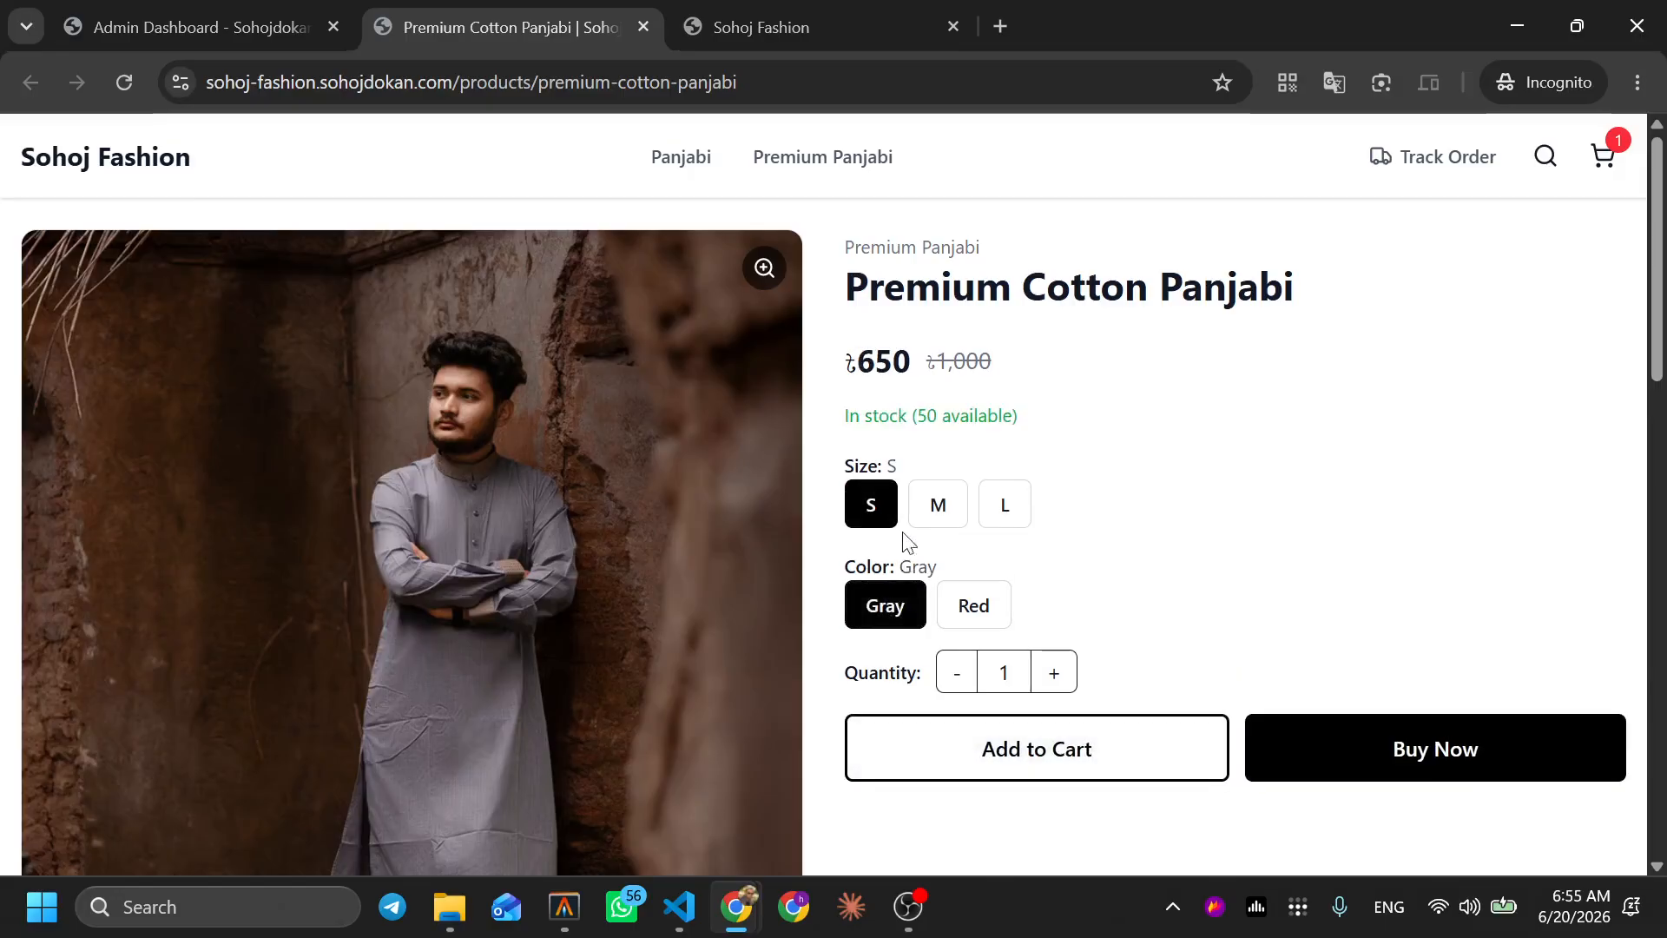
pyautogui.moveTo(847, 421); pyautogui.dragTo(1012, 418)
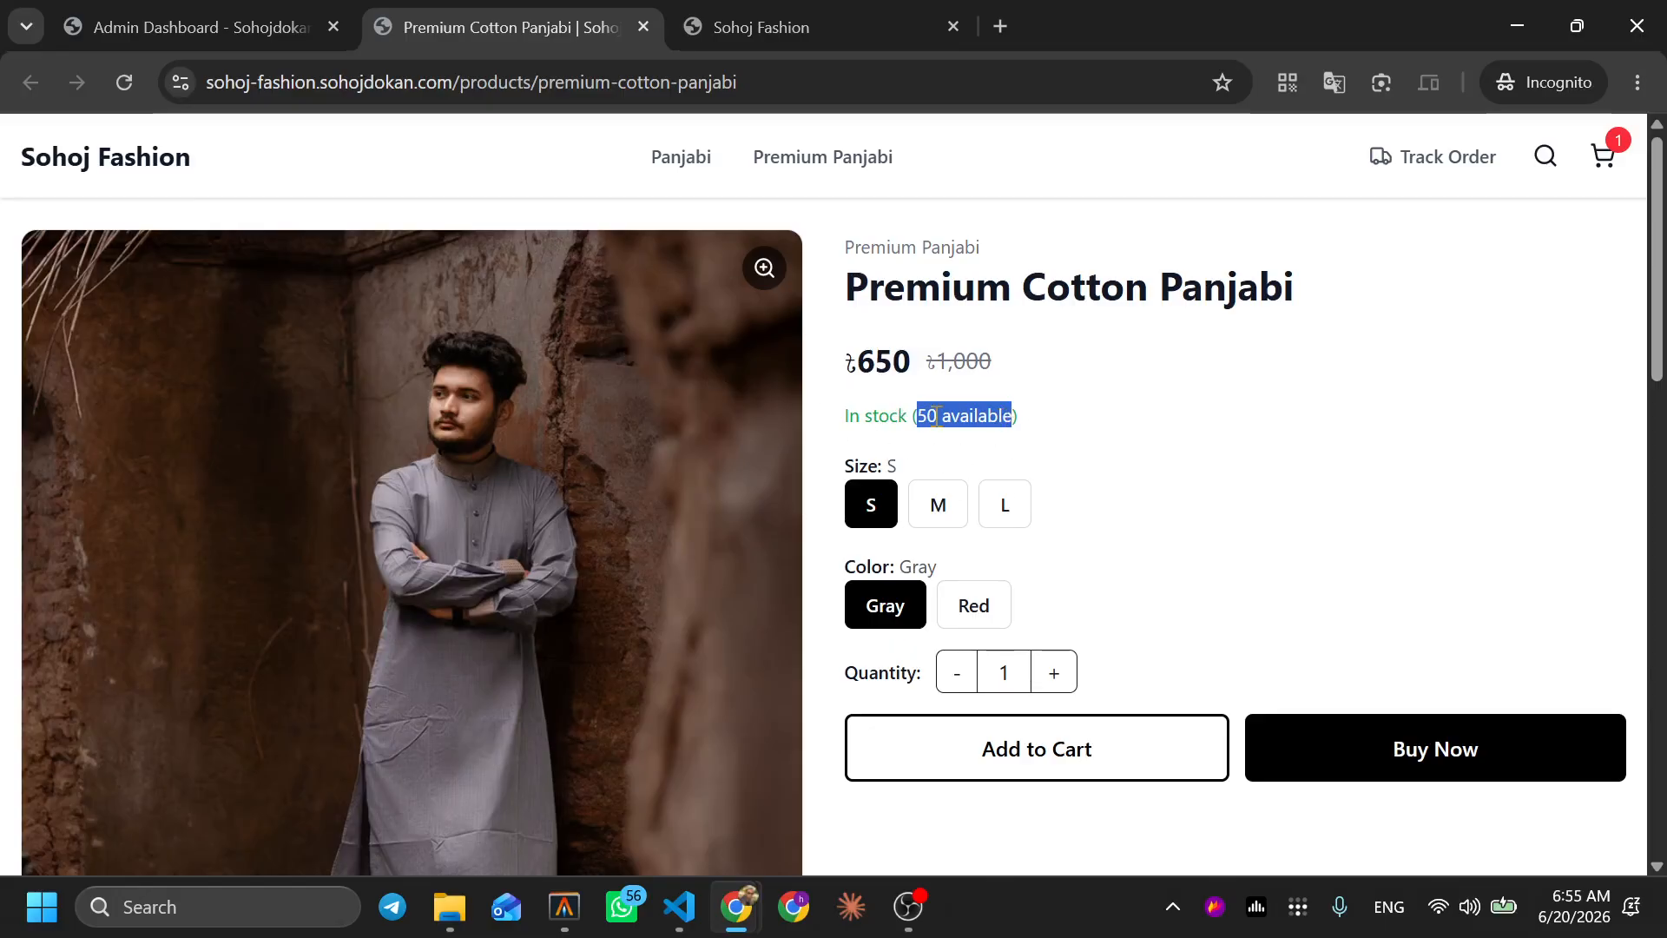
pyautogui.click(269, 14)
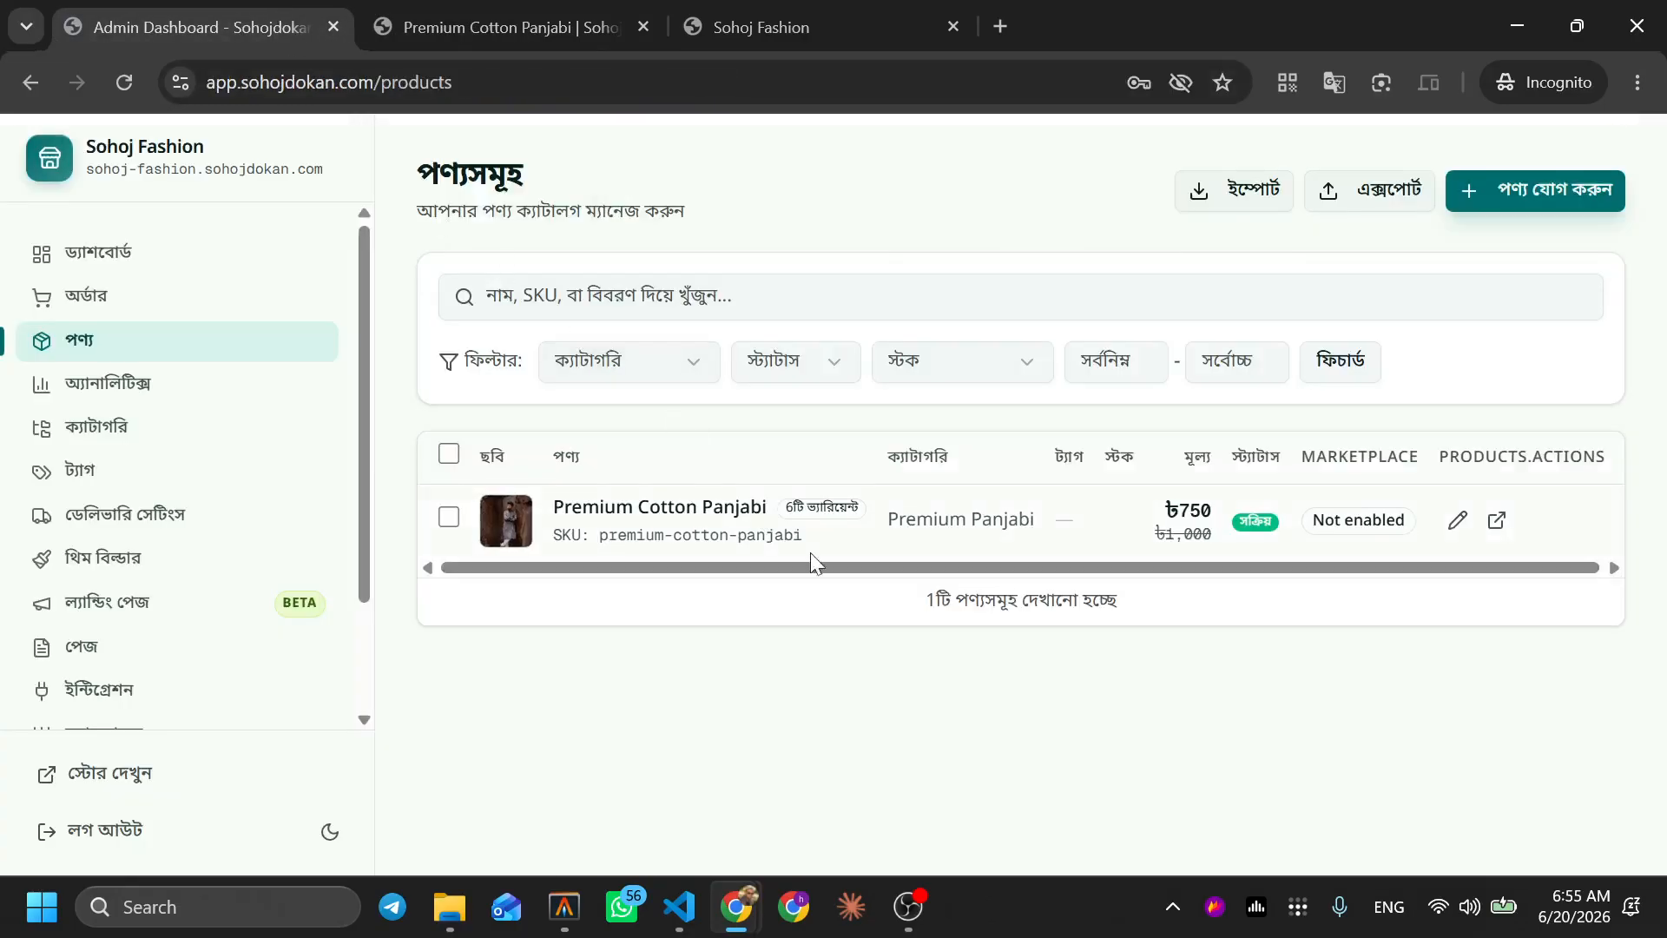
# Switch on অতিরিক্ত বিক্রি রোধ করুন in the Advanced settings and update the product
pyautogui.click(1456, 521)
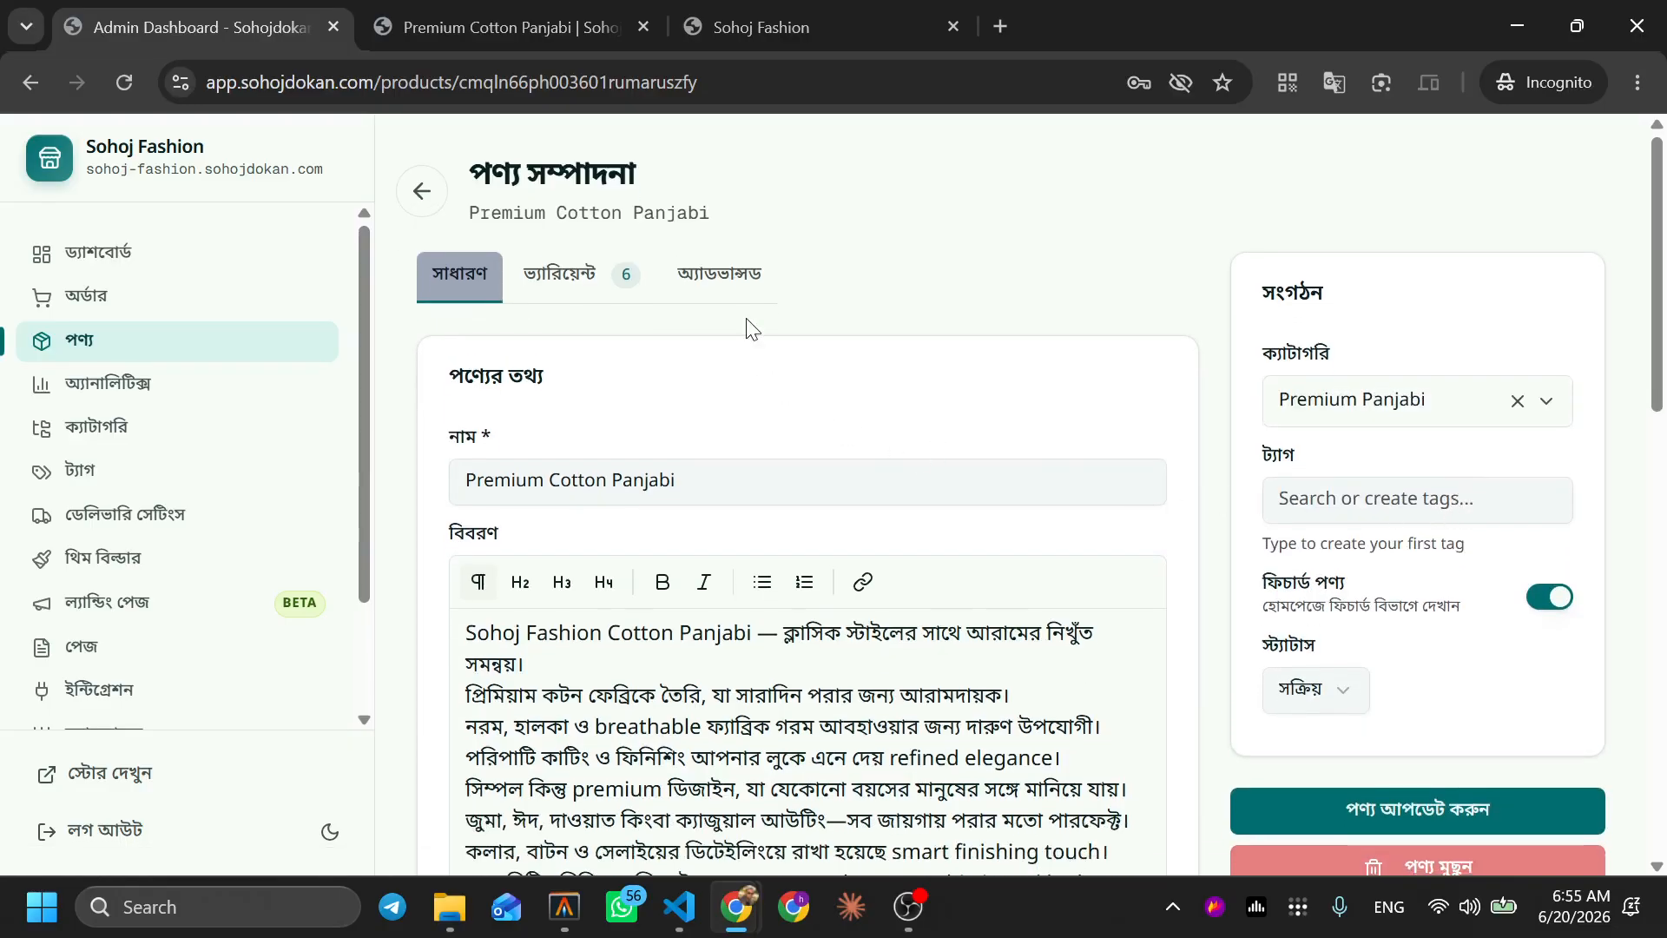
pyautogui.click(725, 277)
pyautogui.scroll(-1, 712, 749)
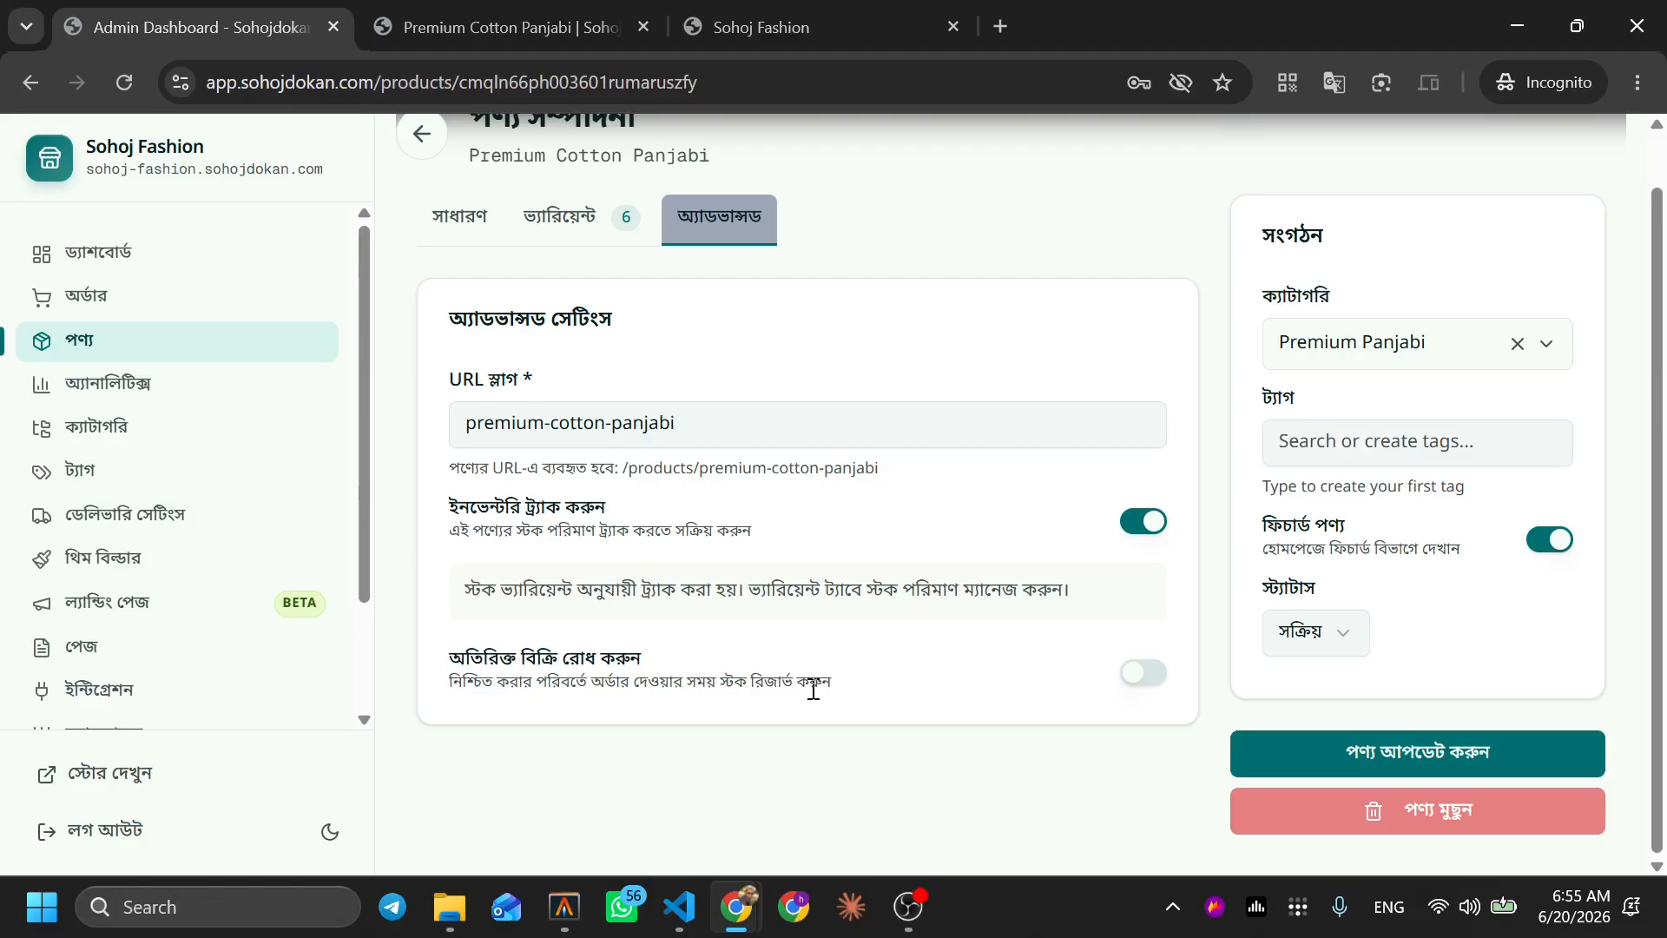
pyautogui.click(1135, 681)
pyautogui.click(1325, 752)
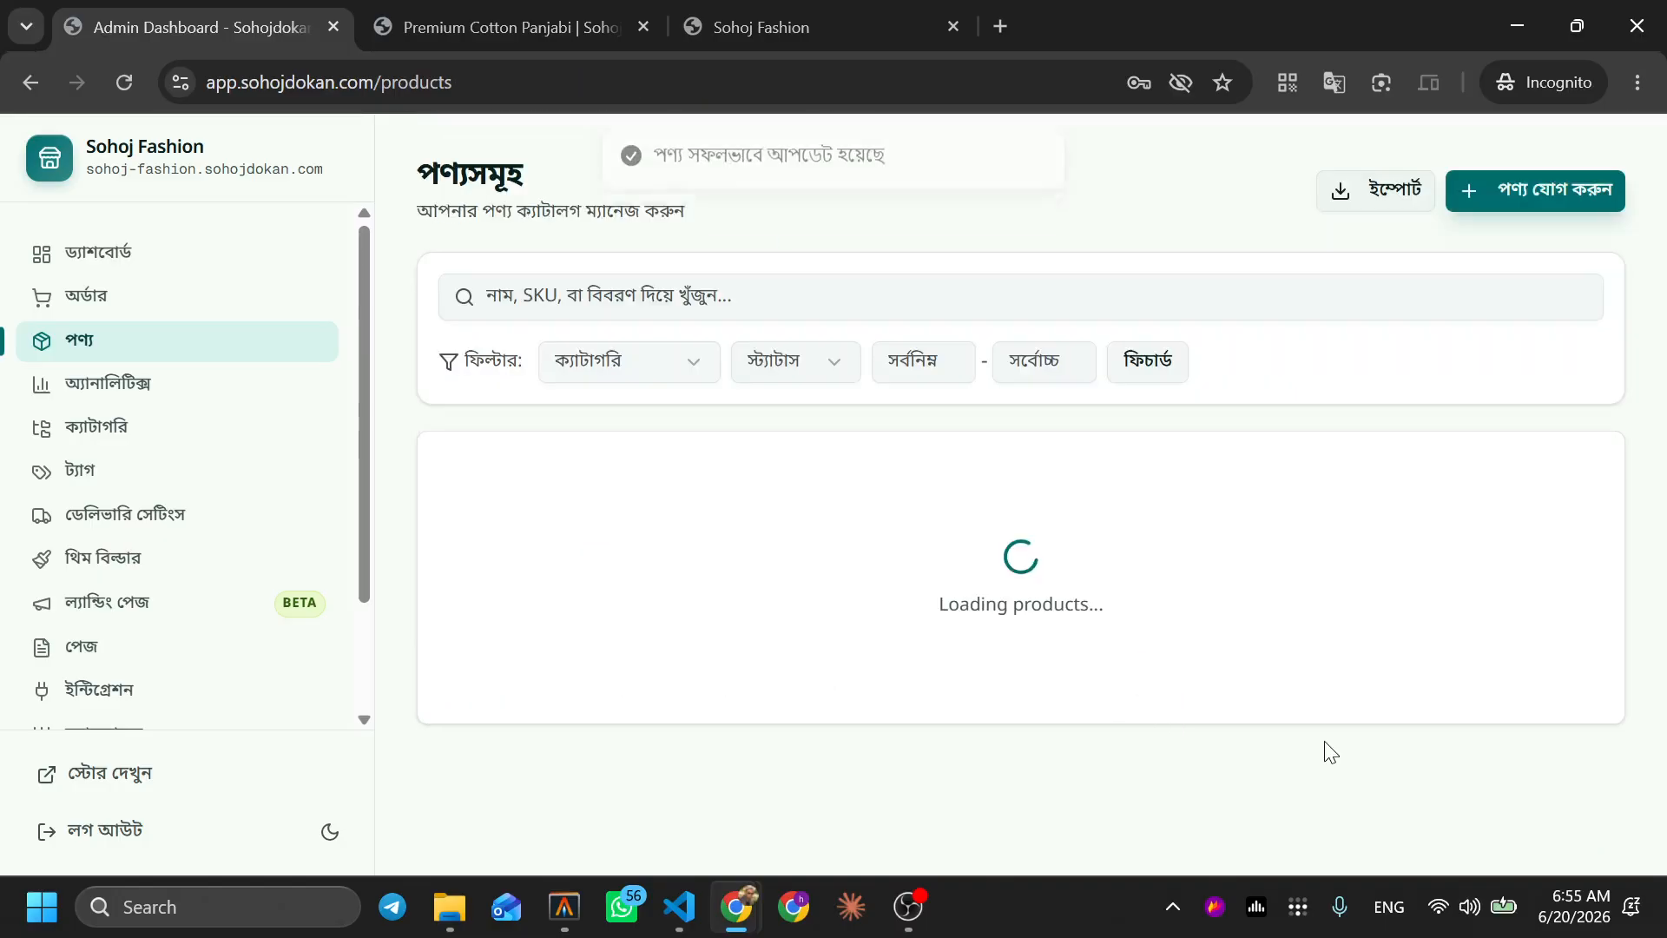
# Change the S/Gray variant's stock from 50 to 1 and update the product
pyautogui.click(639, 13)
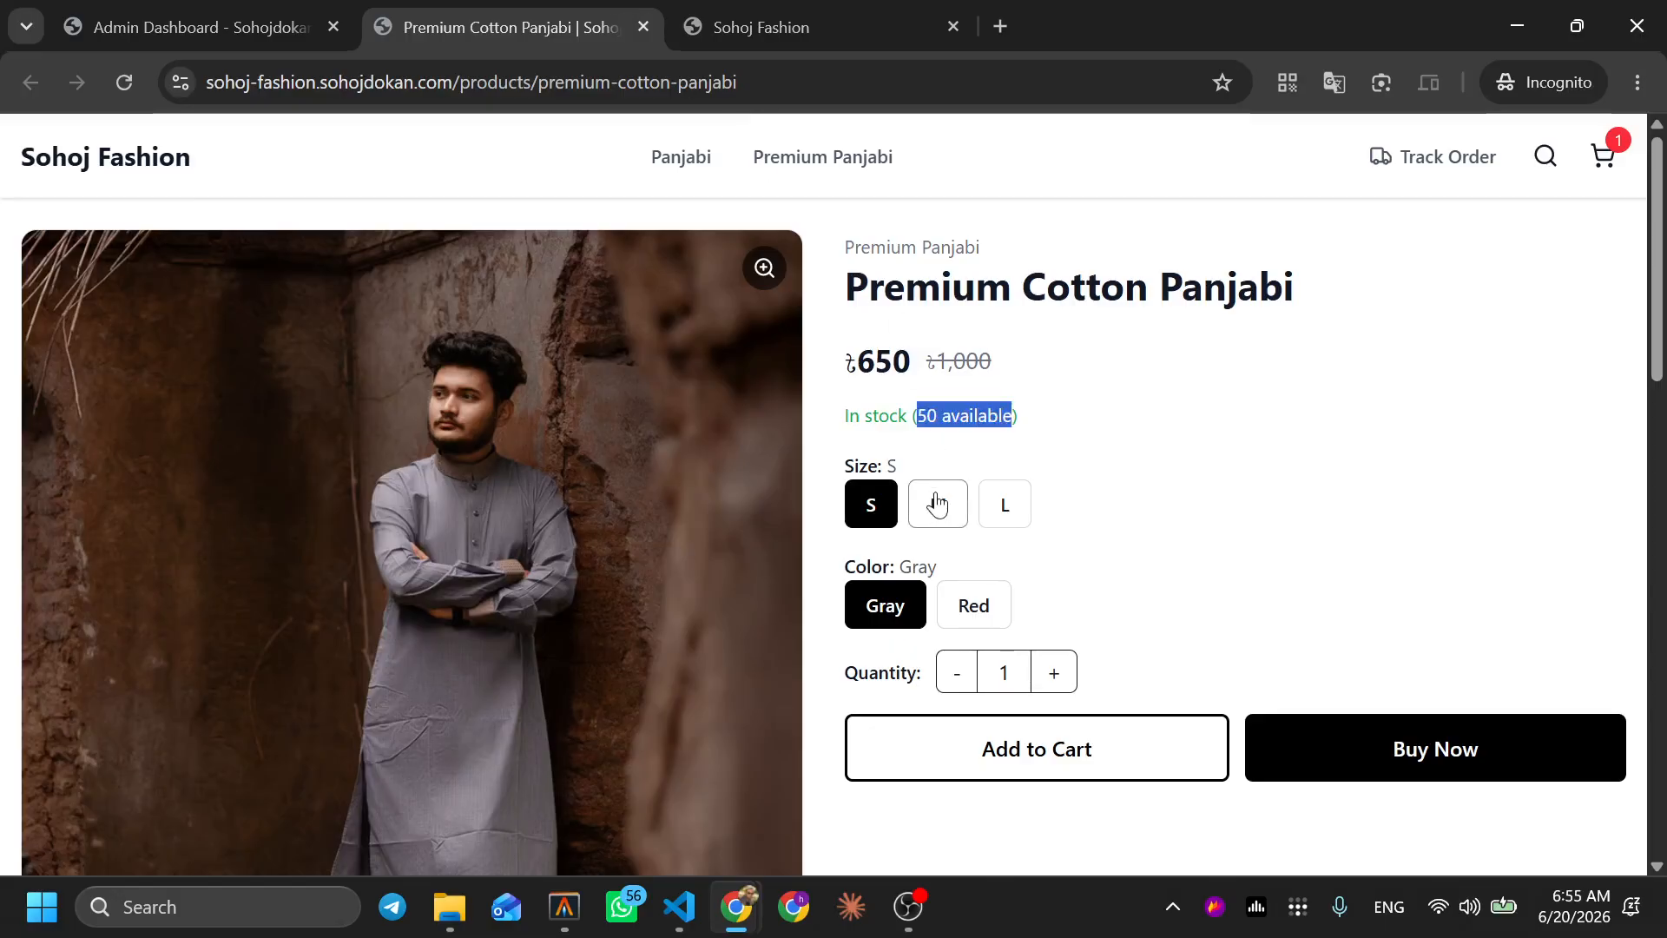
pyautogui.click(225, 7)
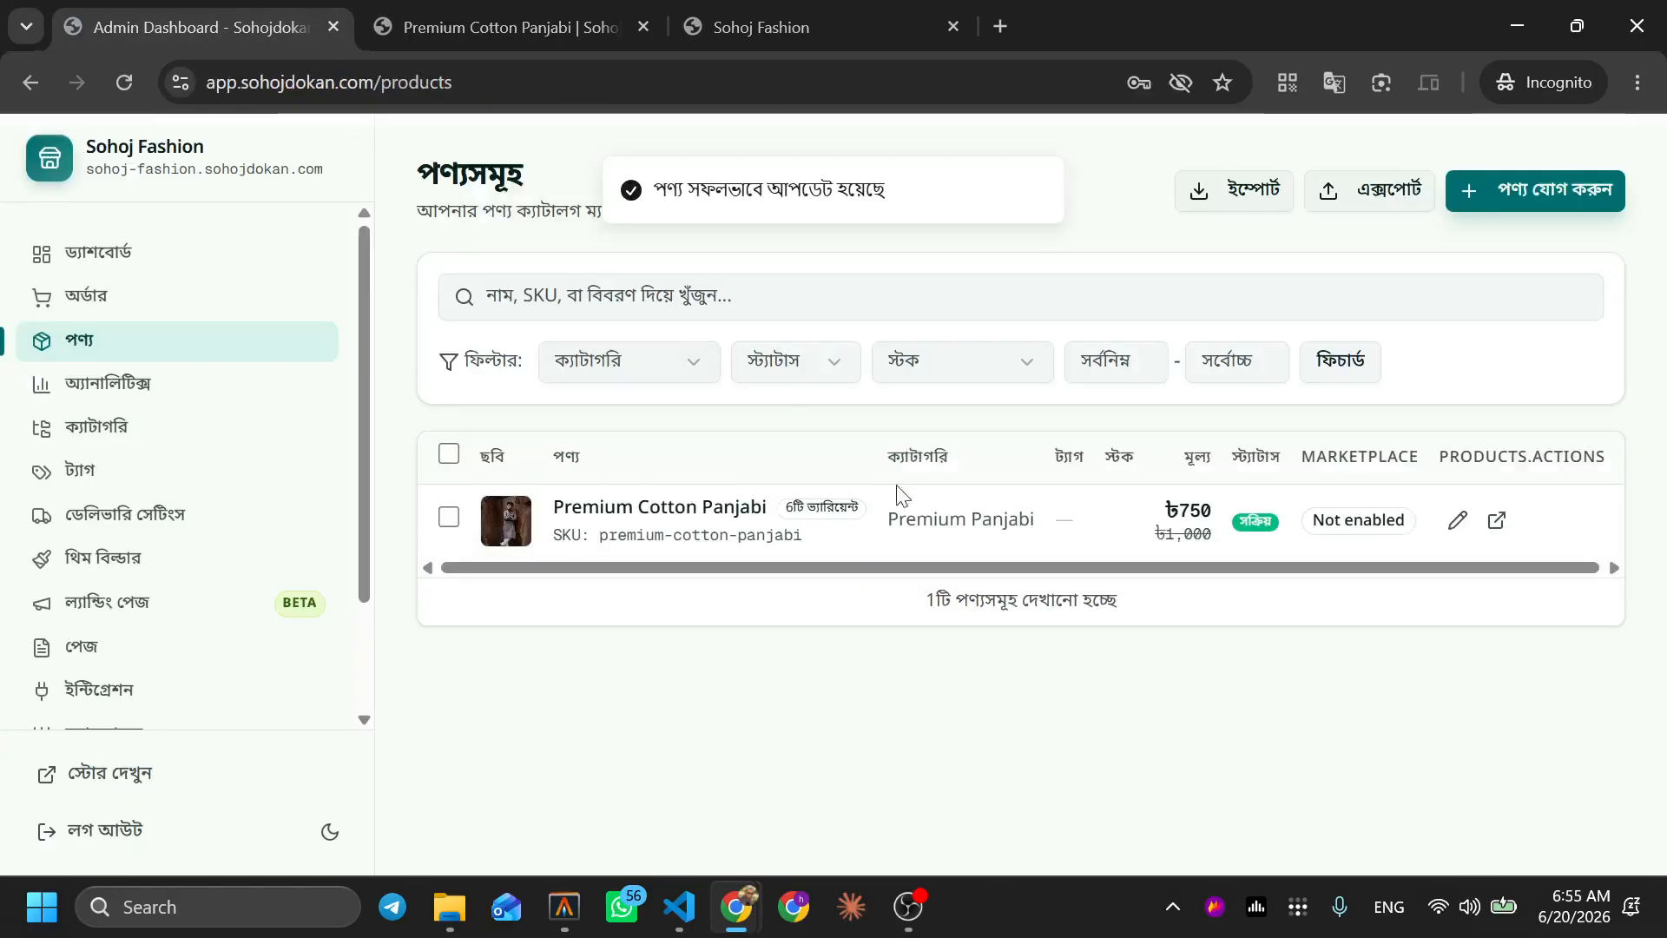
pyautogui.click(1452, 523)
pyautogui.click(599, 276)
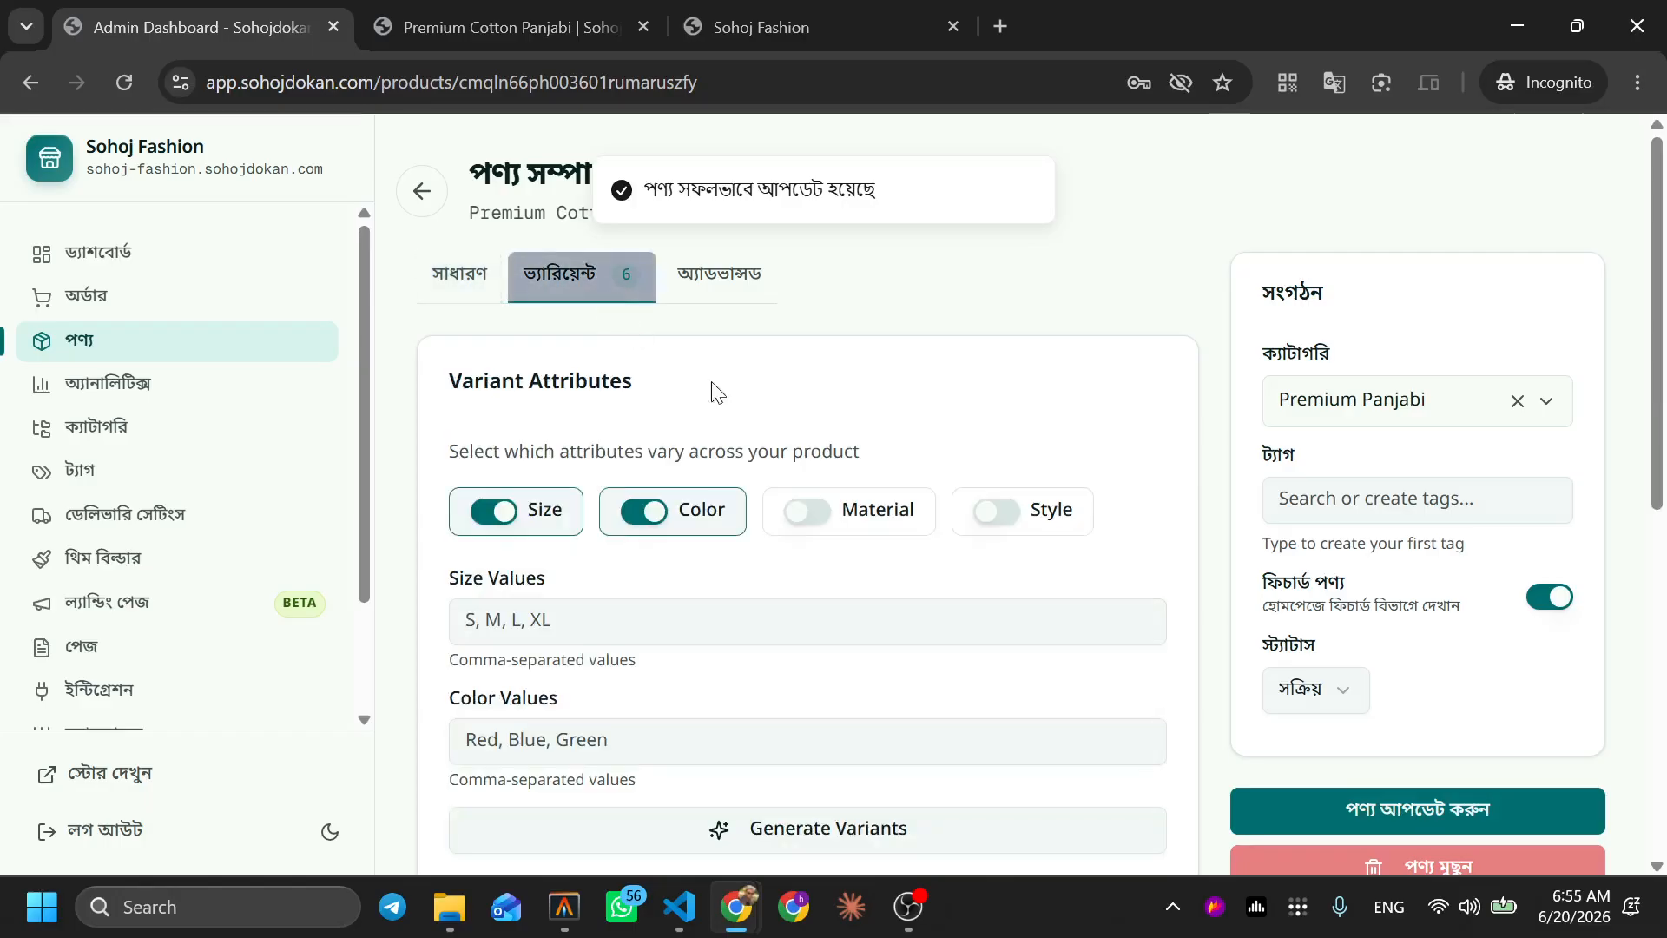
pyautogui.scroll(-5, 900, 504)
pyautogui.scroll(-1, 901, 503)
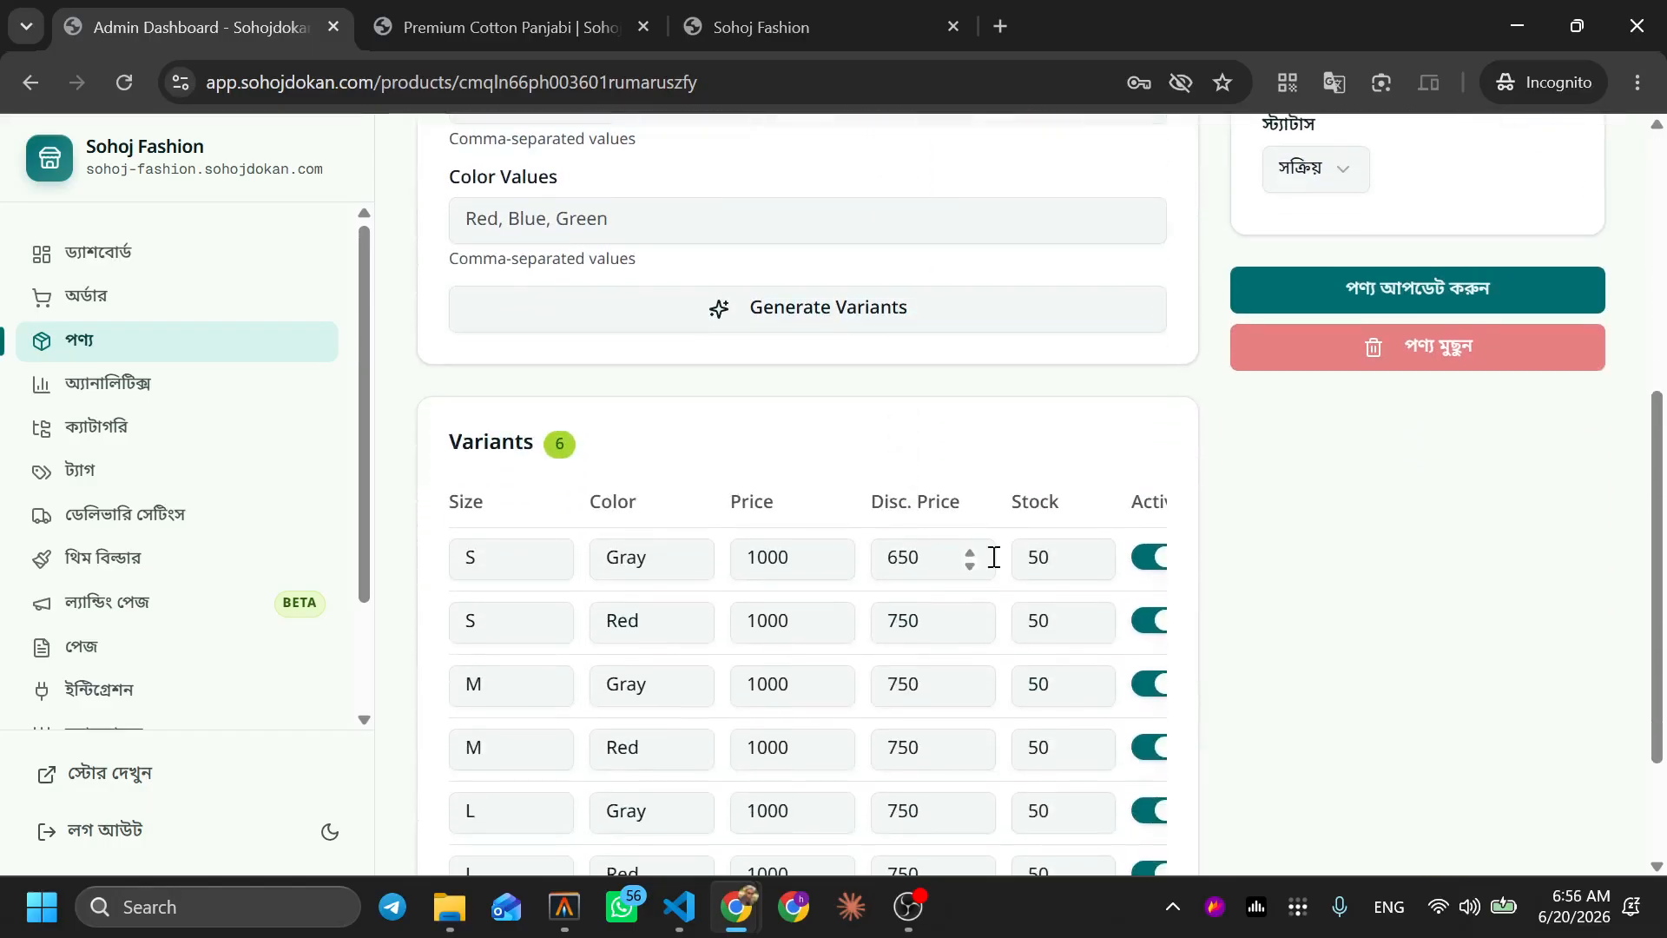
pyautogui.click(521, 570)
pyautogui.click(636, 570)
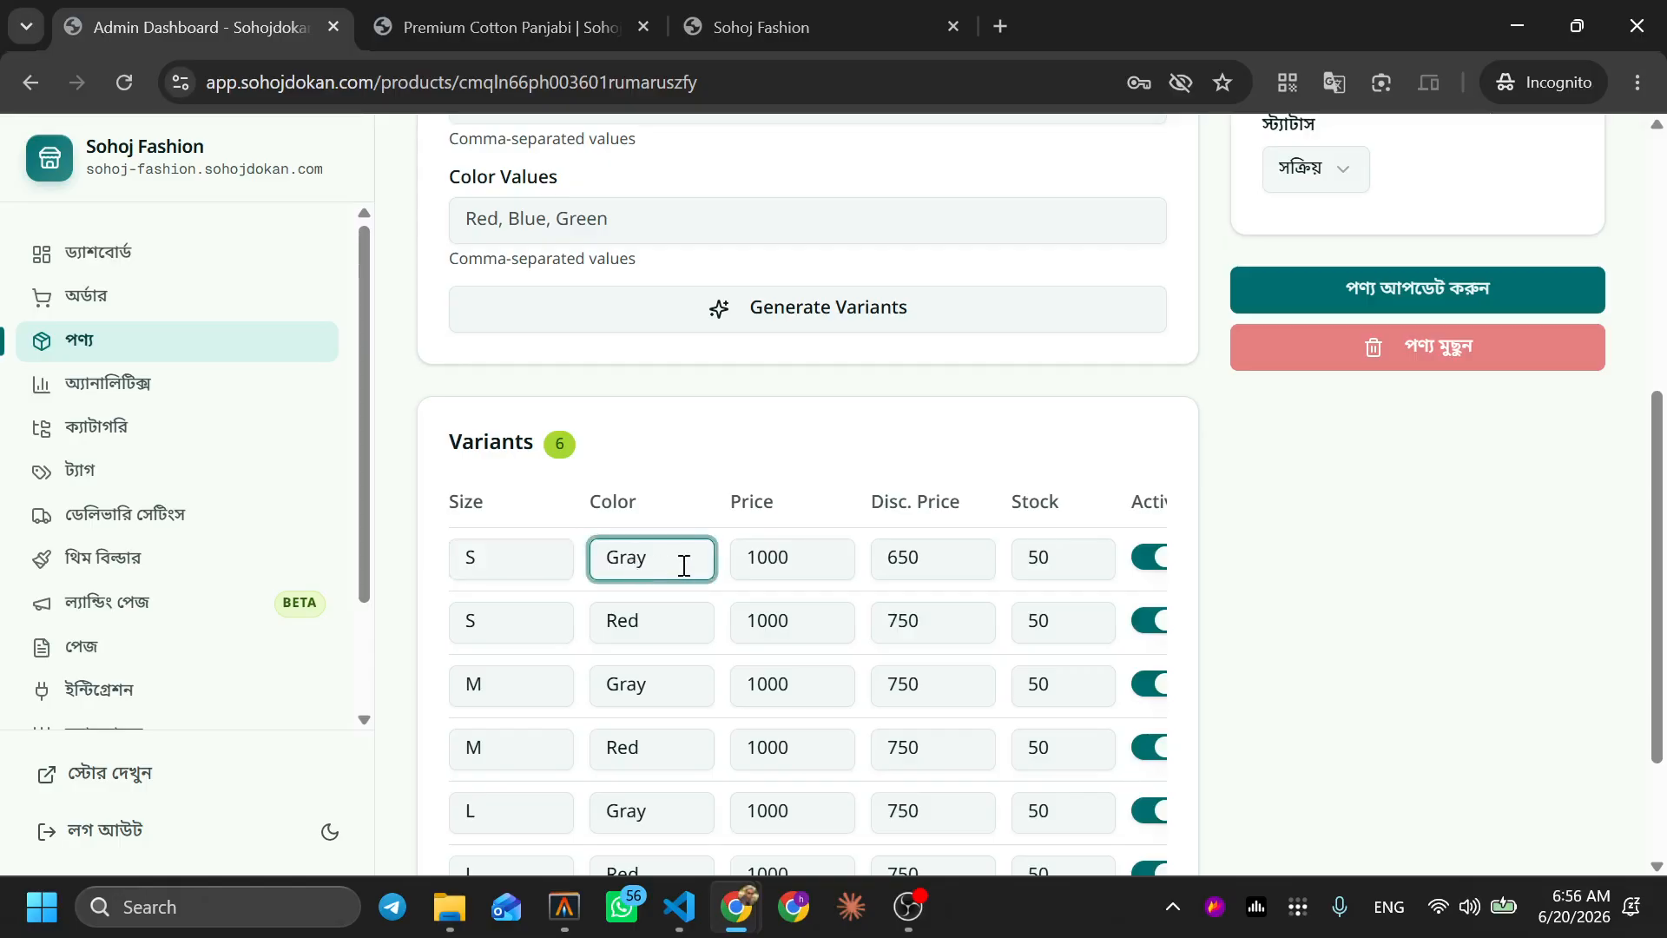
pyautogui.doubleClick(1054, 565)
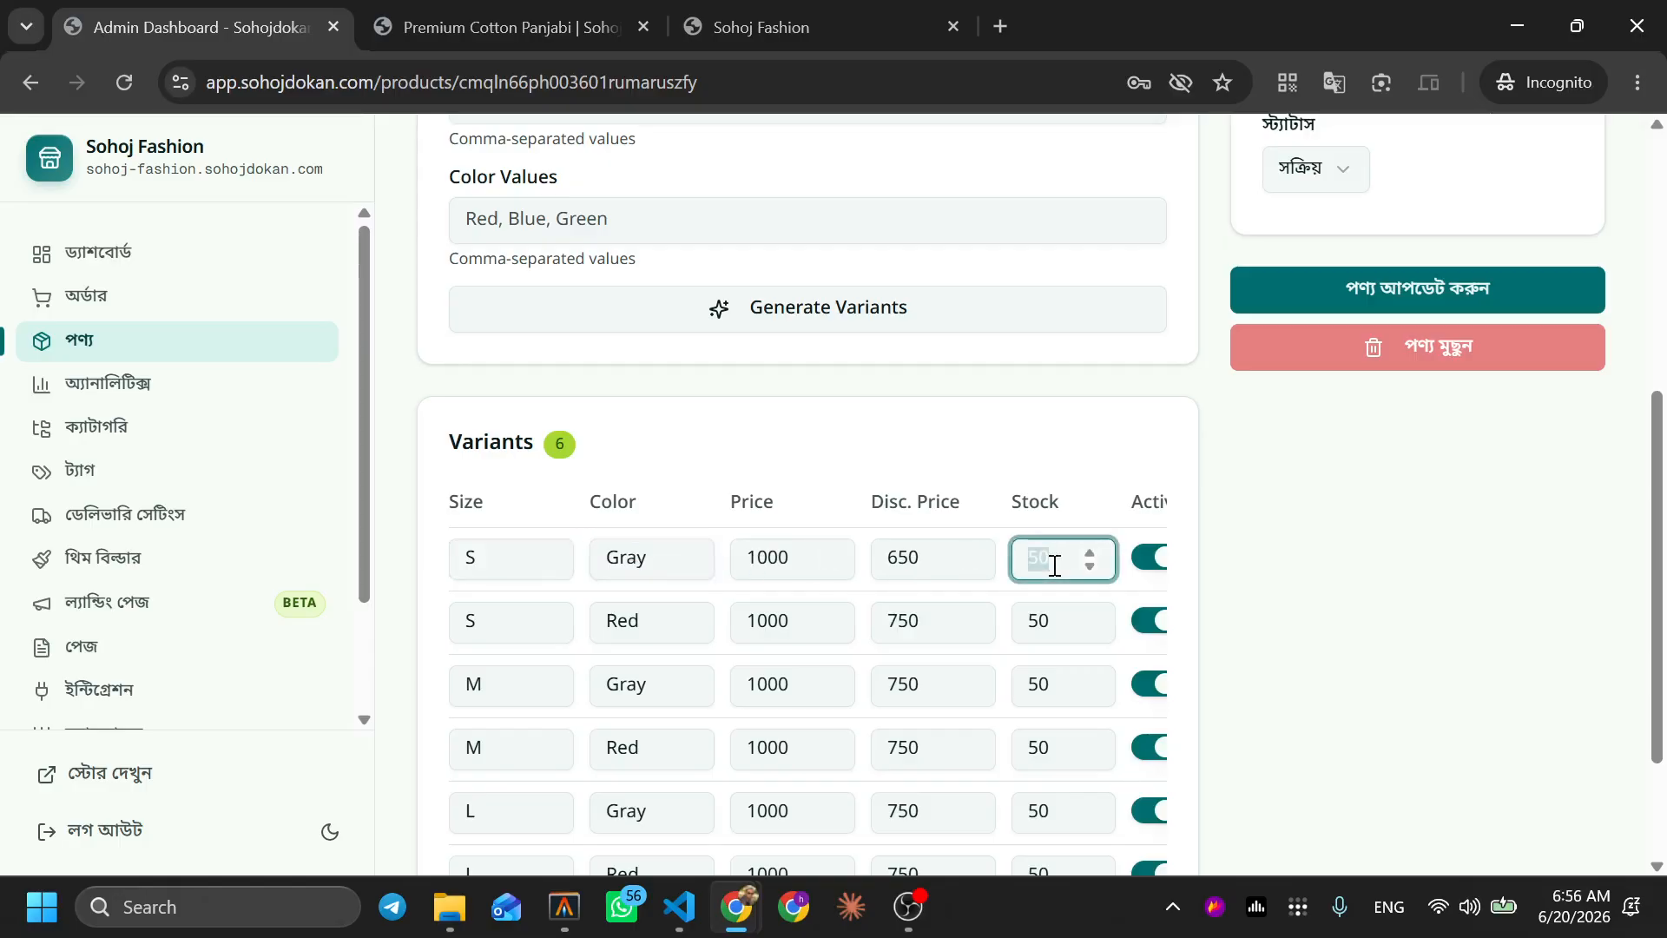
pyautogui.write('1')
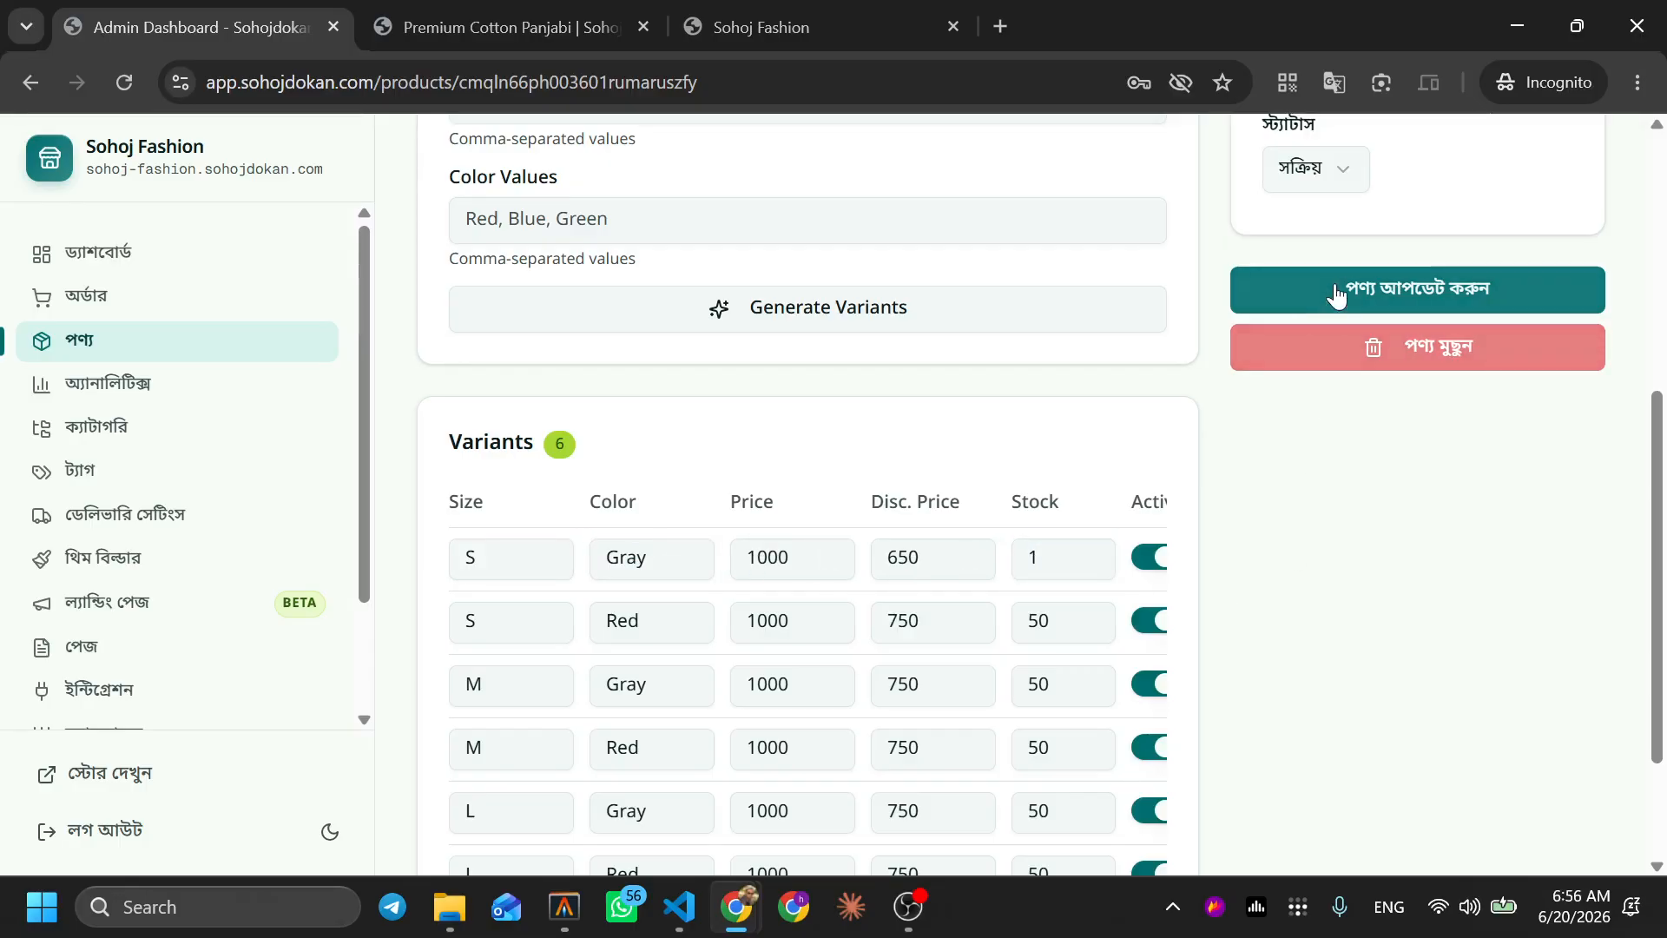
pyautogui.click(1342, 290)
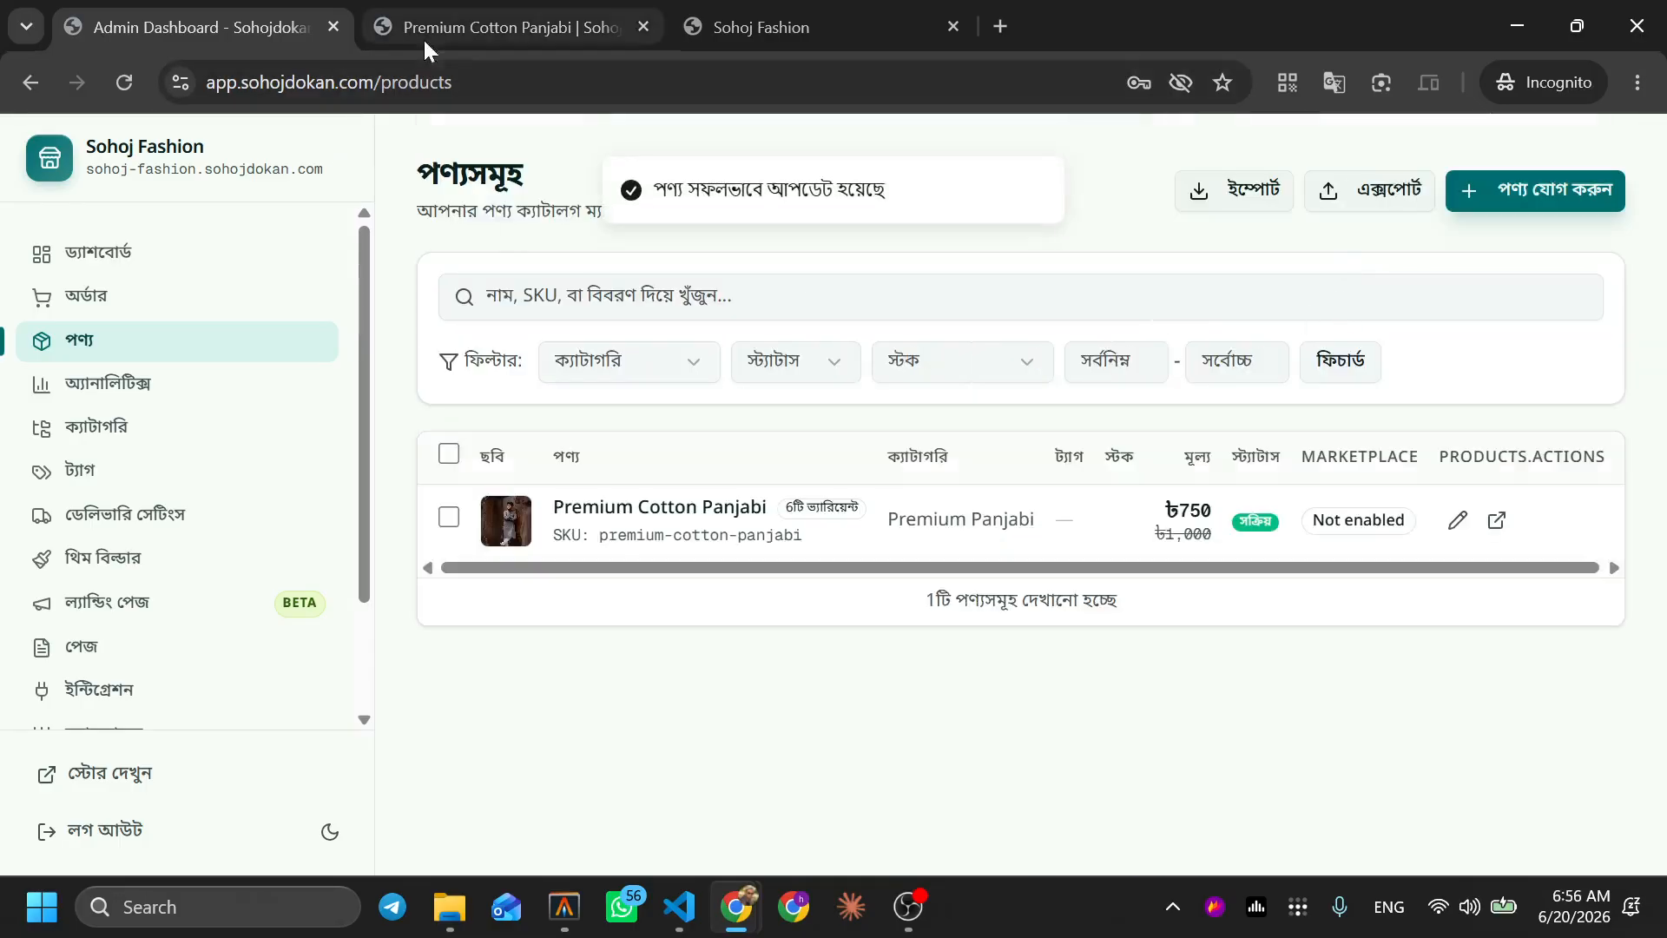
# Select S/Gray on the storefront, confirm 1 left in stock, and go to checkout with Buy Now
pyautogui.click(455, 30)
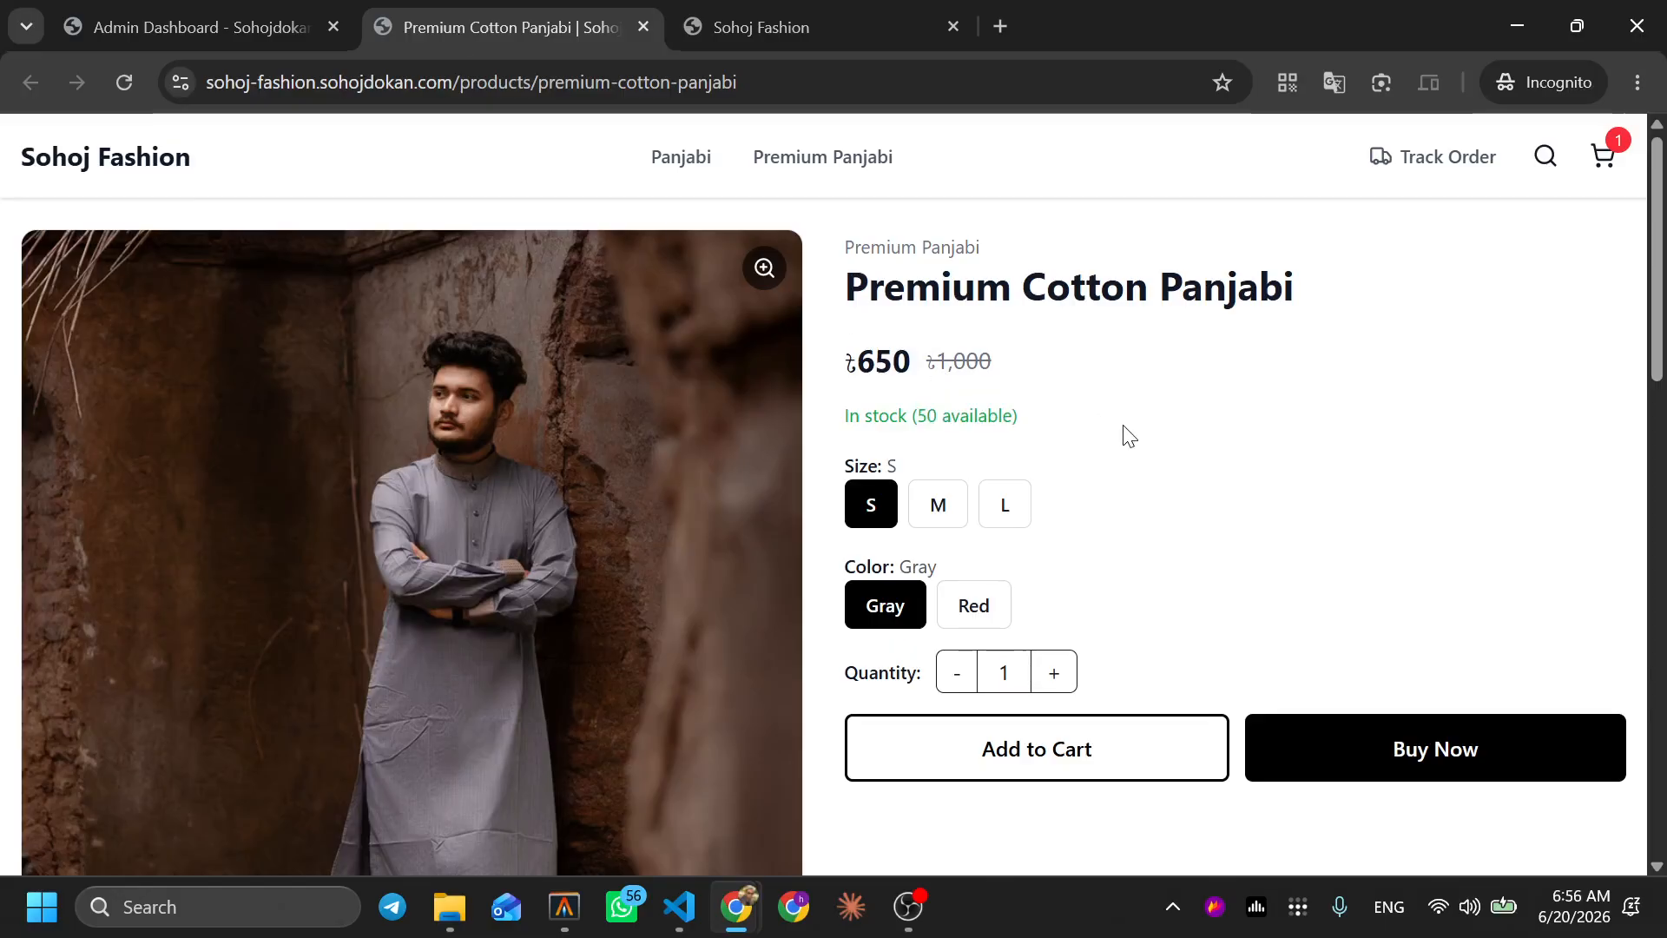
pyautogui.click(882, 477)
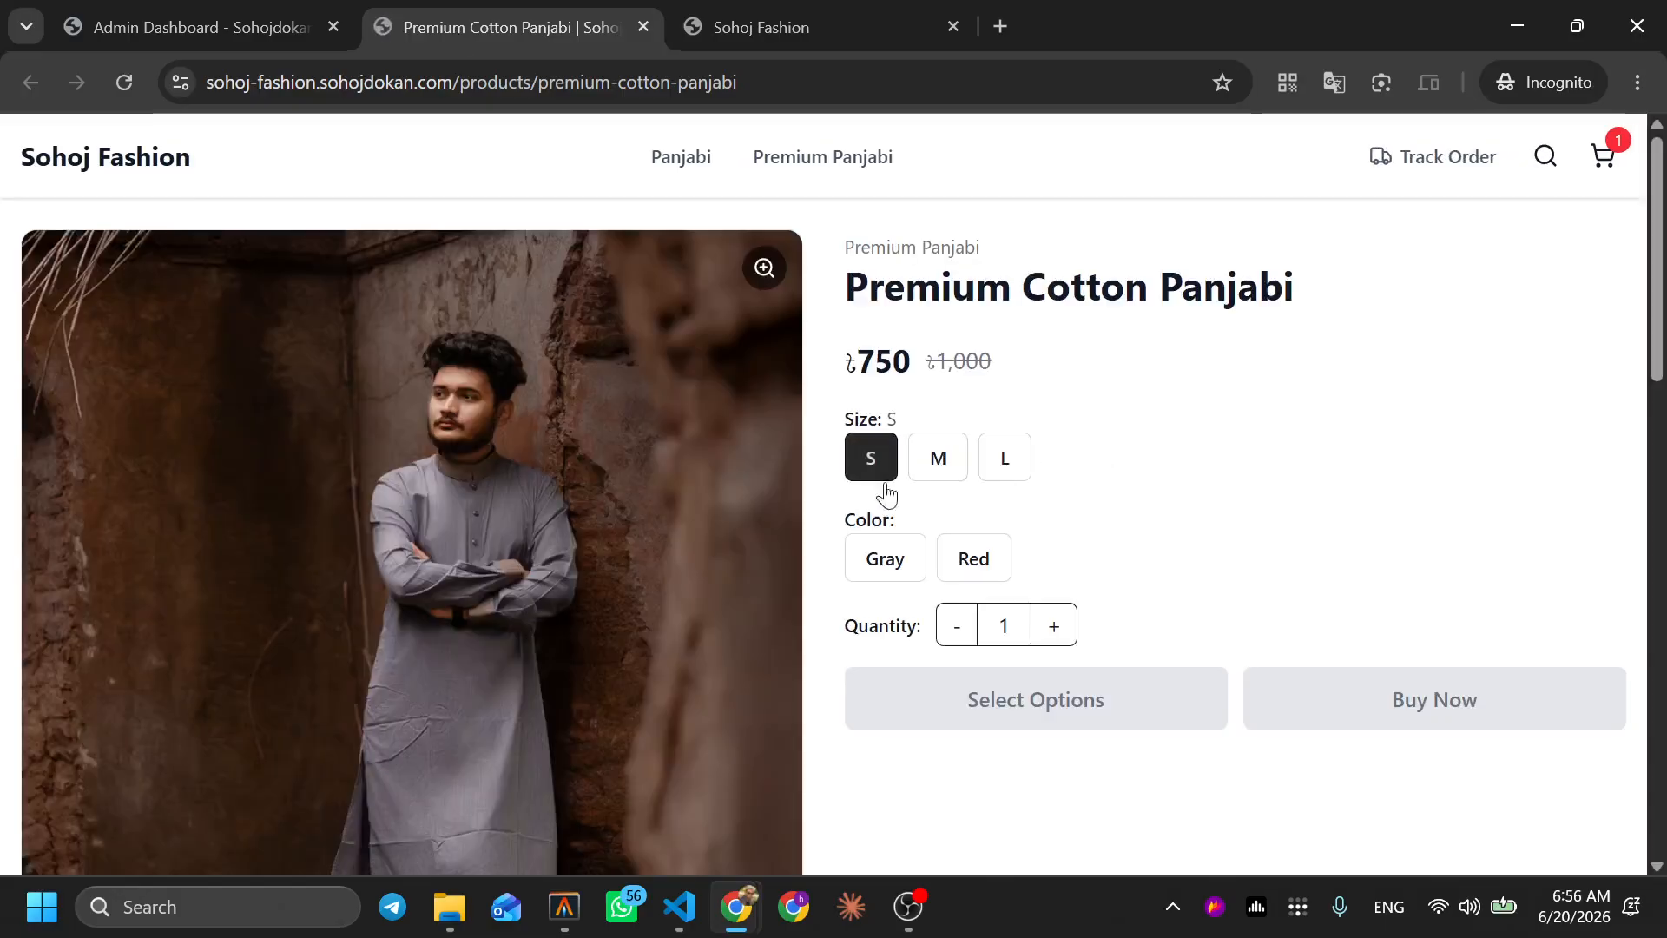
pyautogui.click(903, 558)
pyautogui.moveTo(916, 416); pyautogui.dragTo(1018, 428)
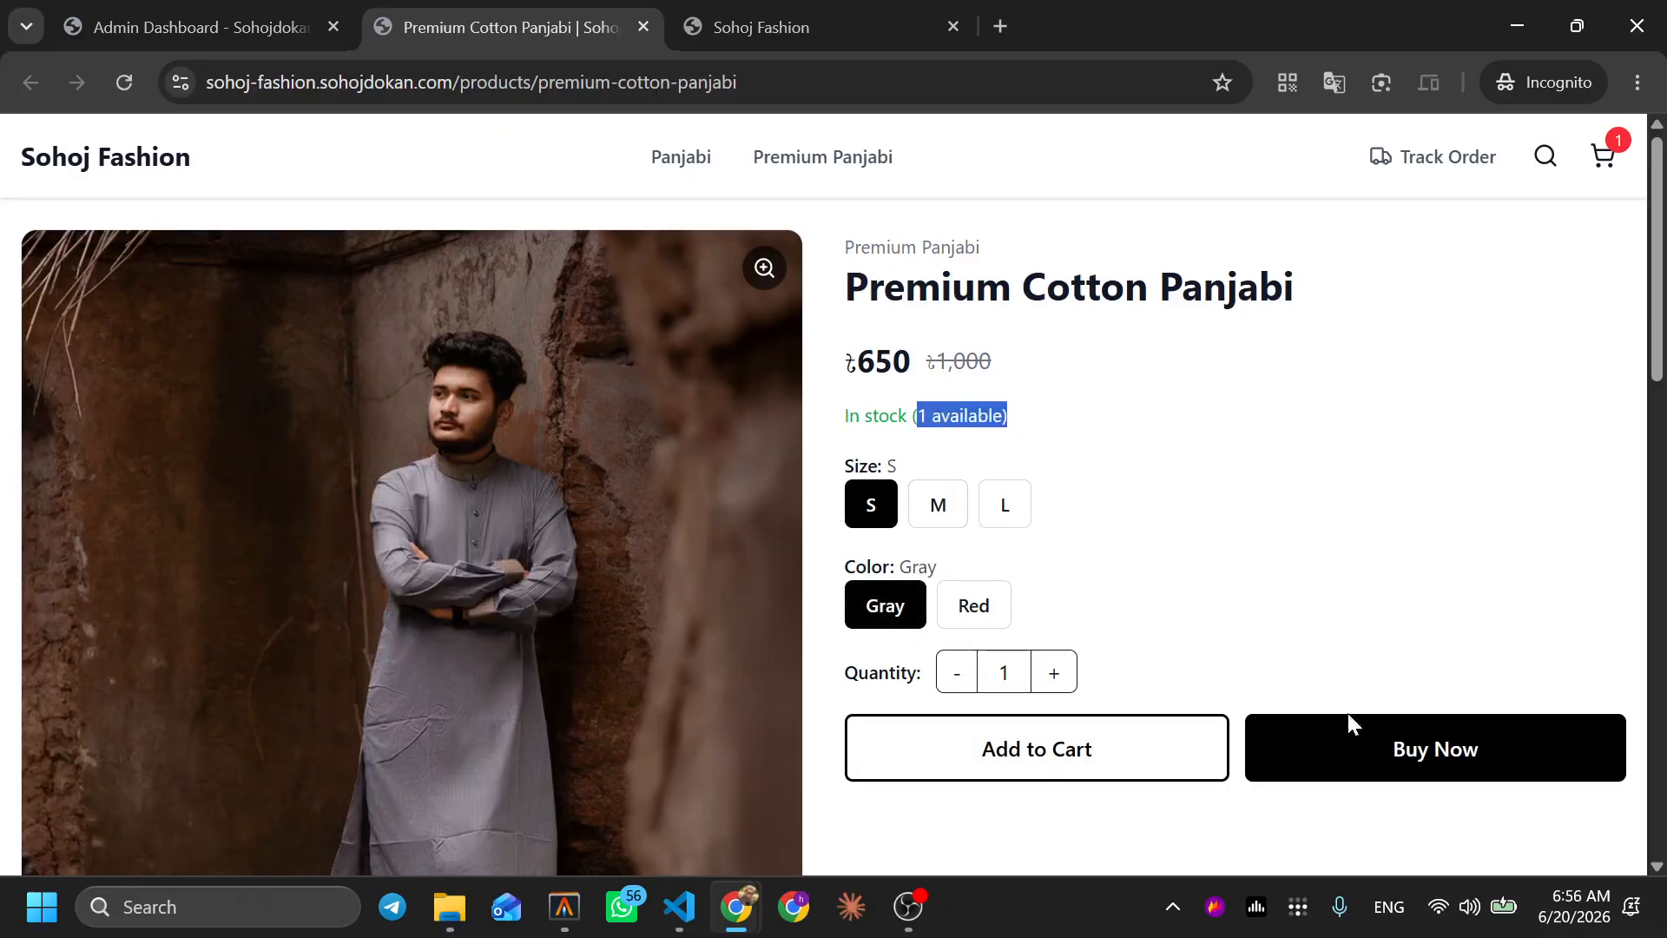
pyautogui.click(1368, 738)
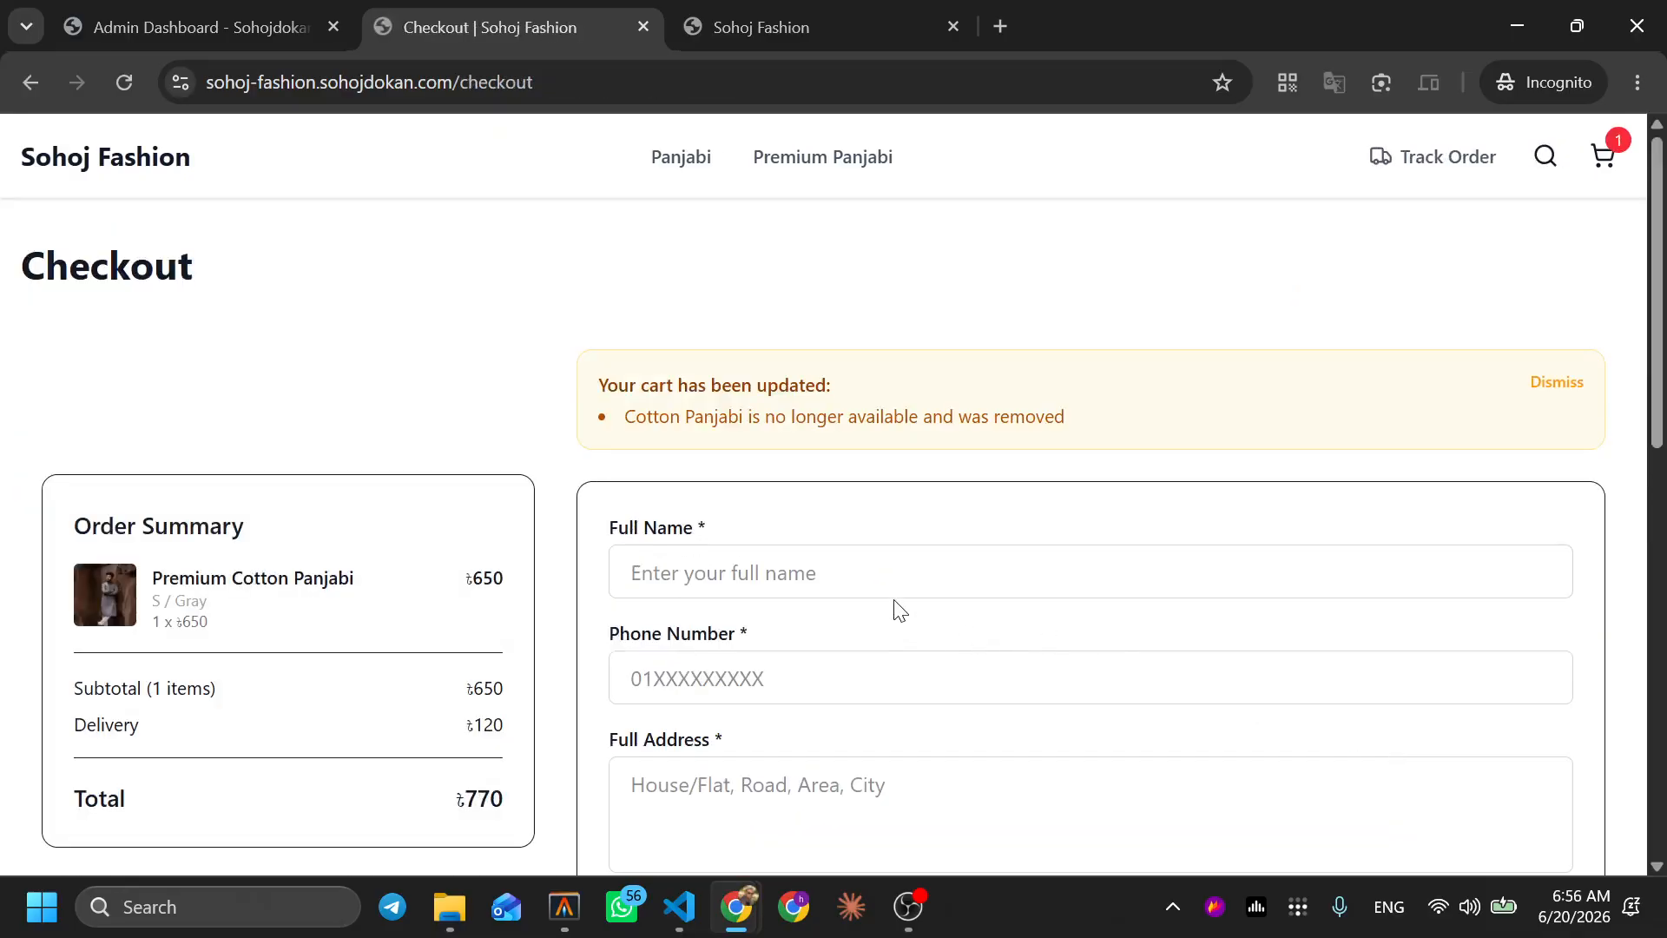
pyautogui.scroll(-1, 899, 608)
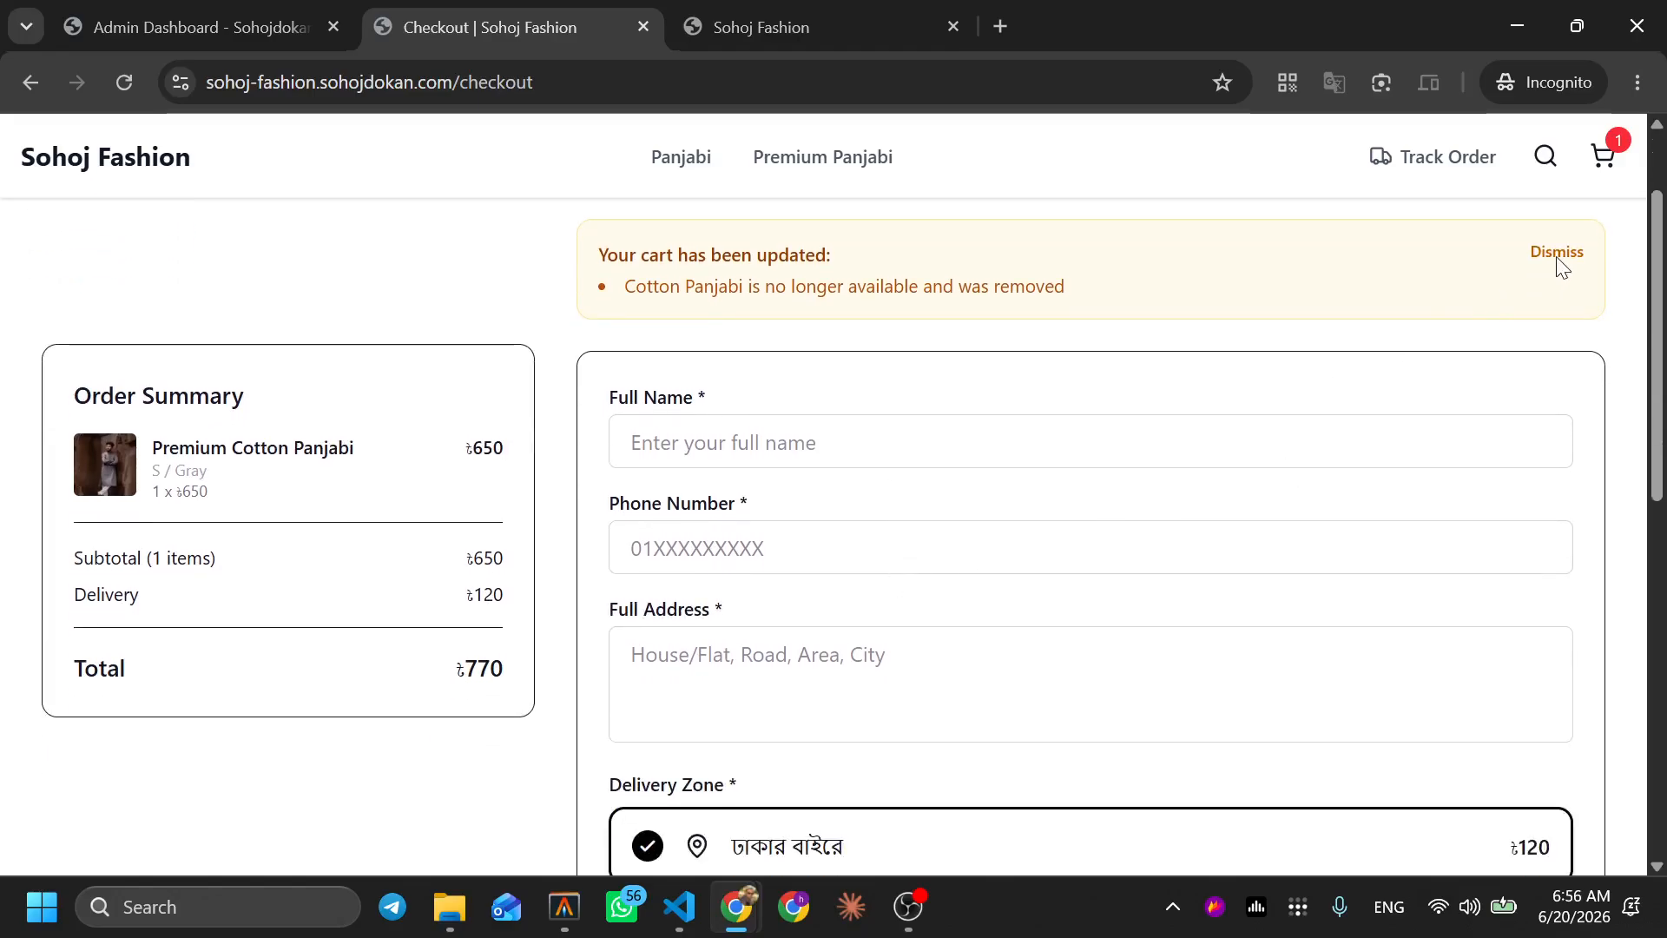
pyautogui.click(1558, 260)
# Fill in the customer's name, phone number and delivery address, and place the cash-on-delivery order
pyautogui.click(837, 324)
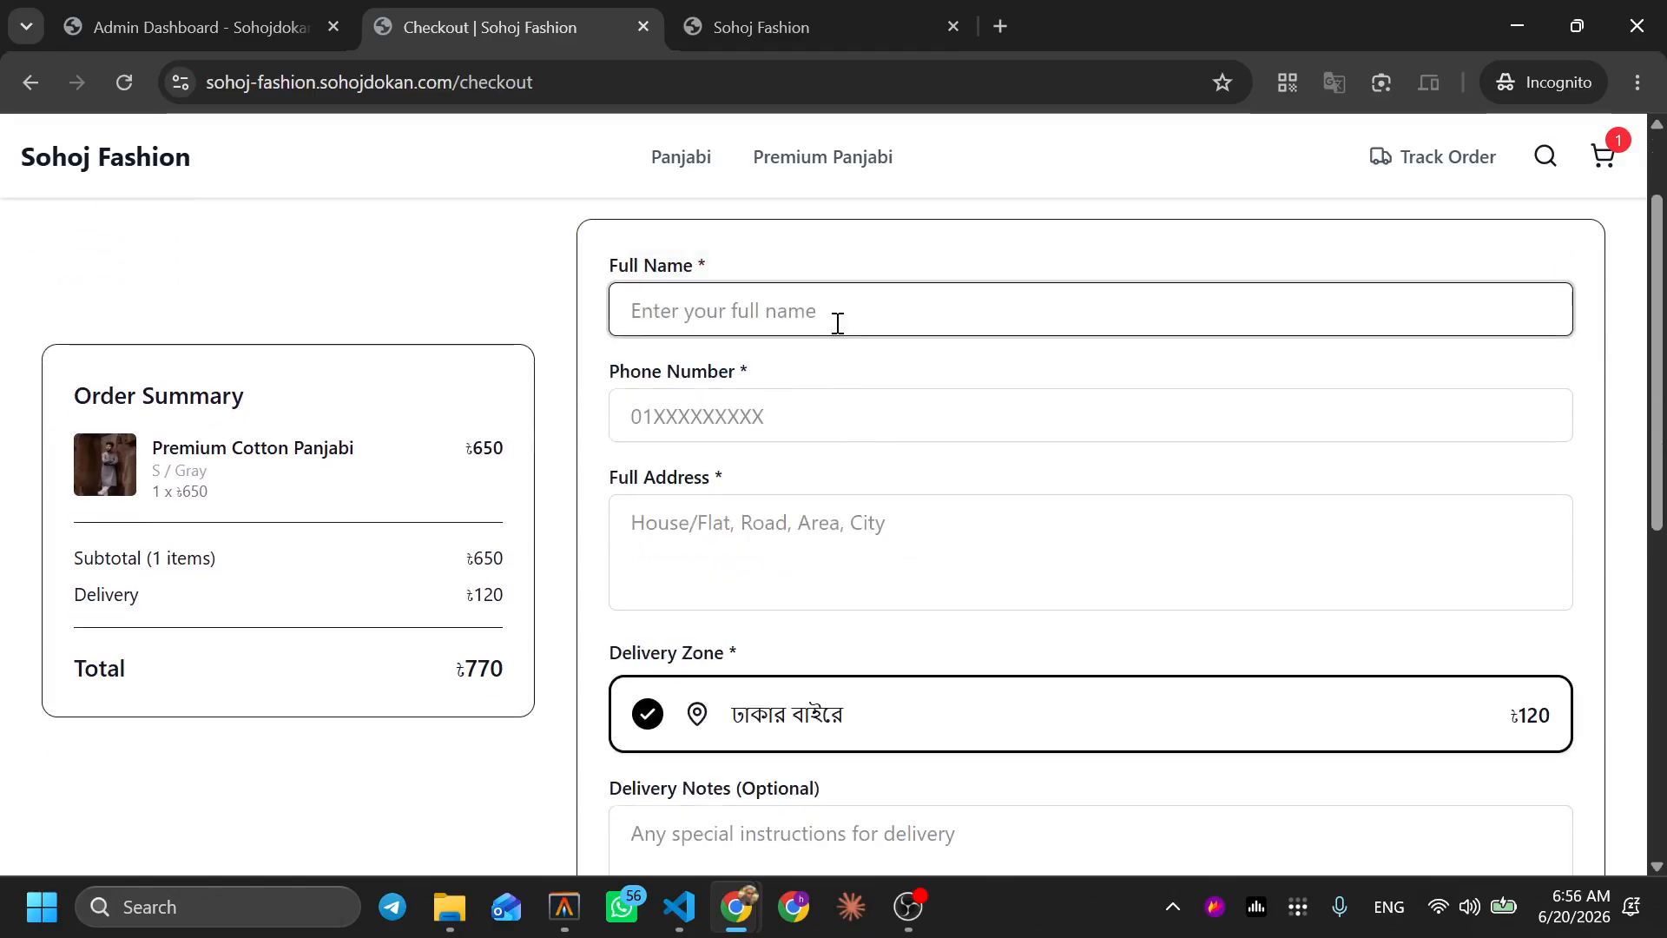
pyautogui.write('Sohoj Do')
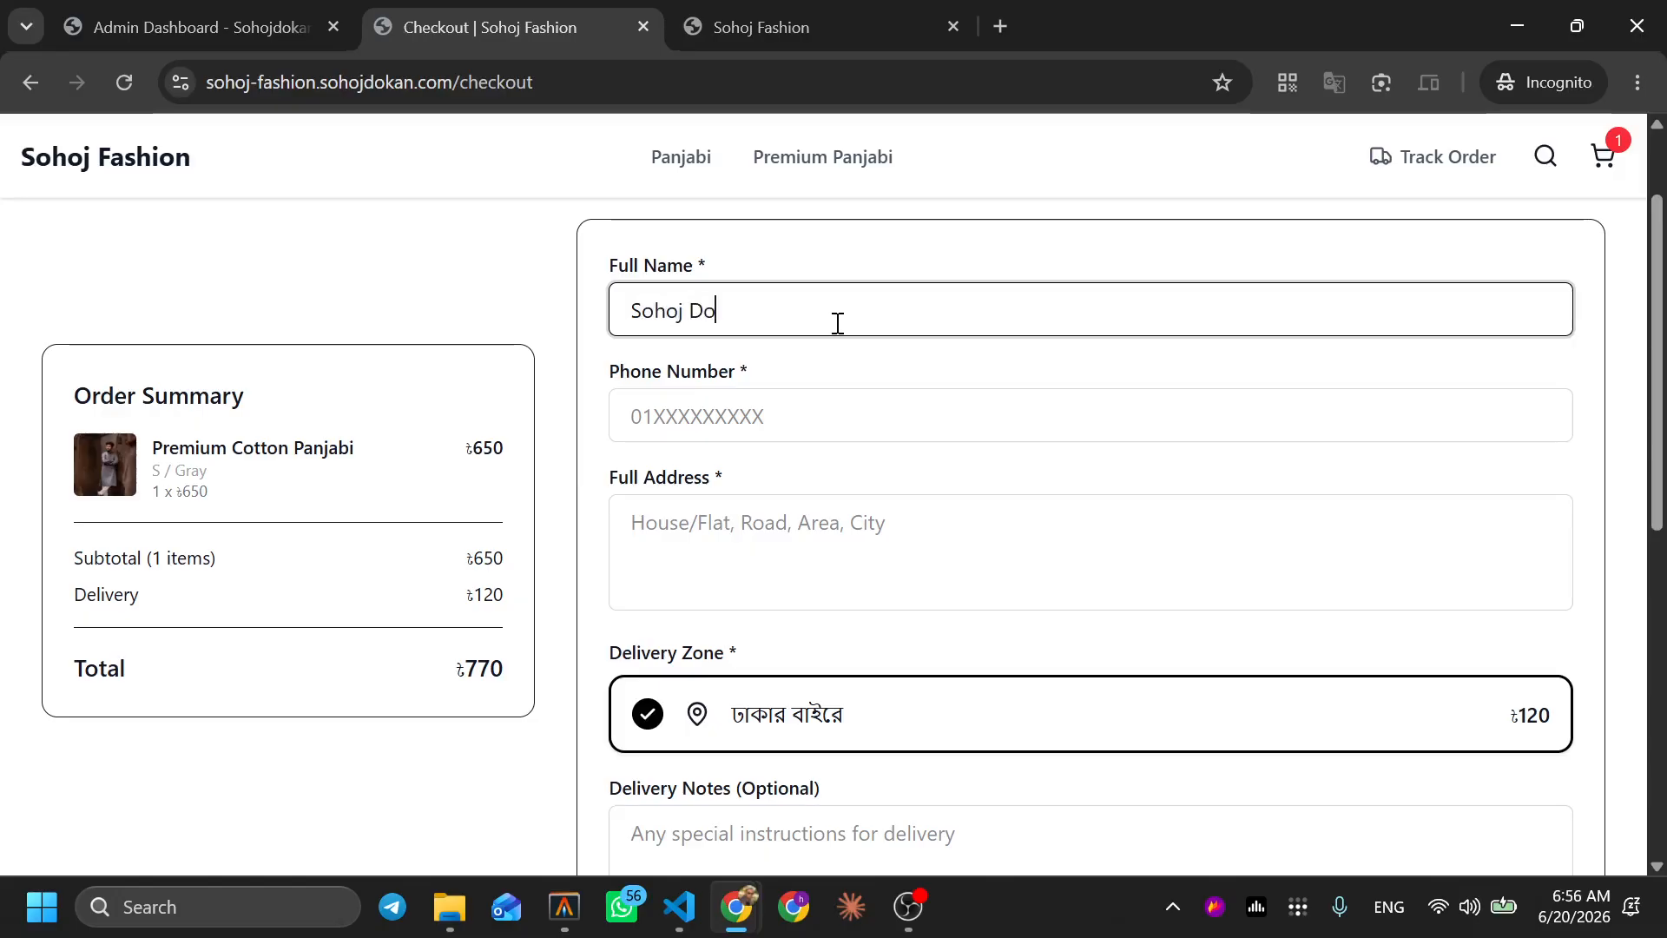
pyautogui.write('kan Demo Order')
pyautogui.press('Tab')
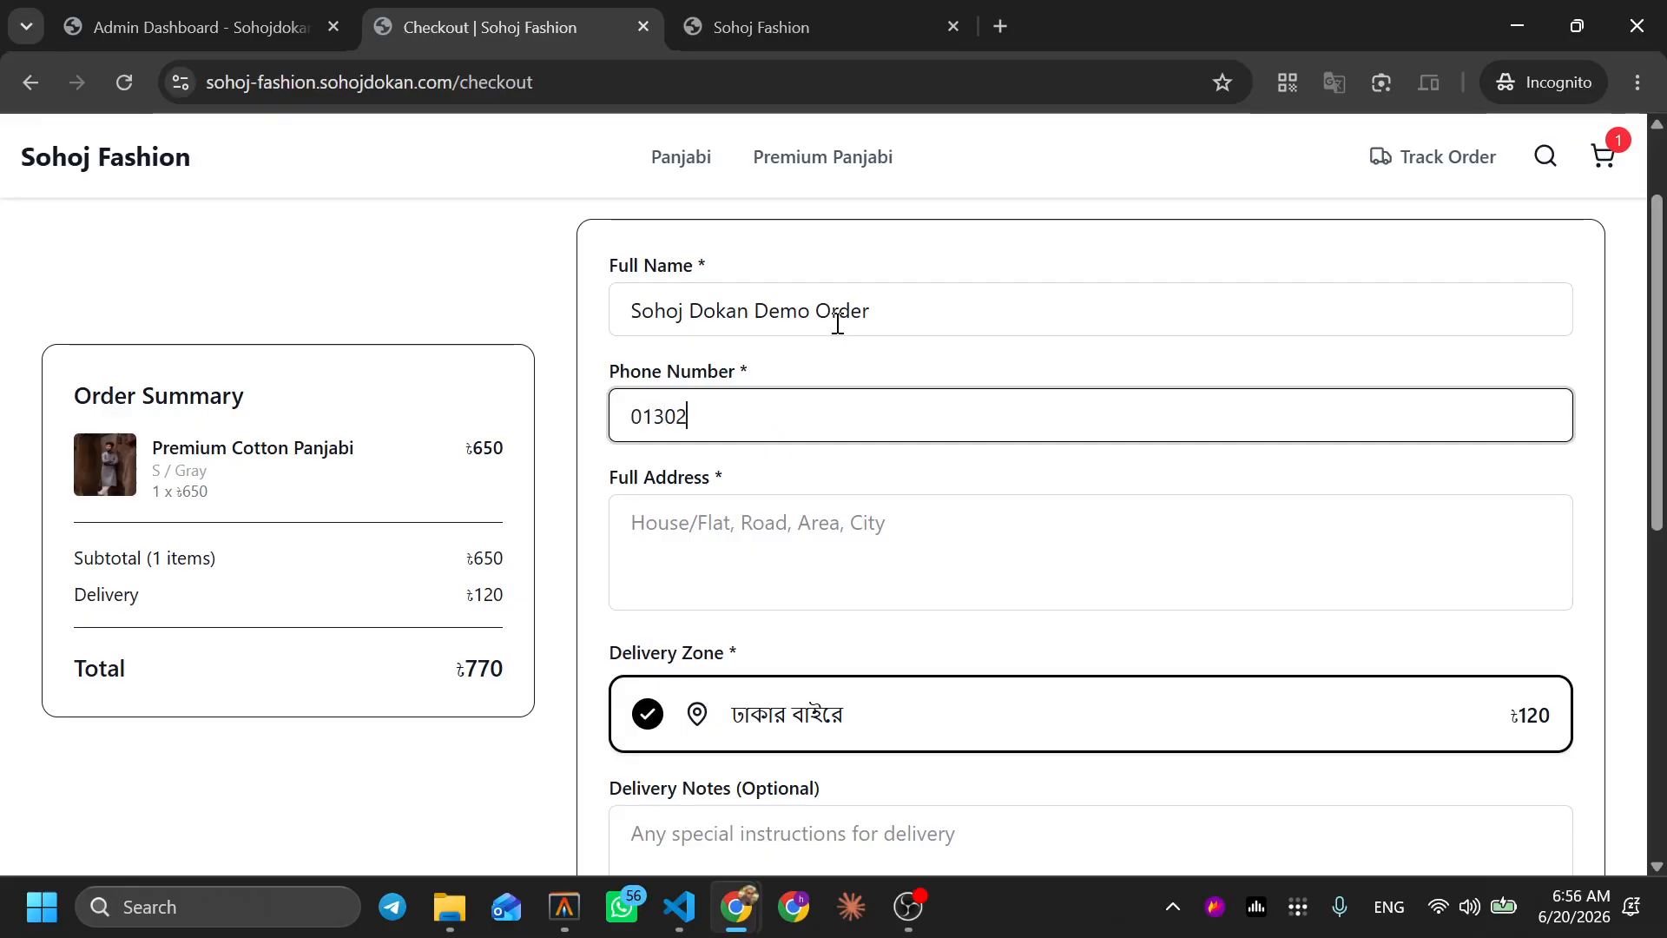
pyautogui.press('Tab')
pyautogui.write('Mir')
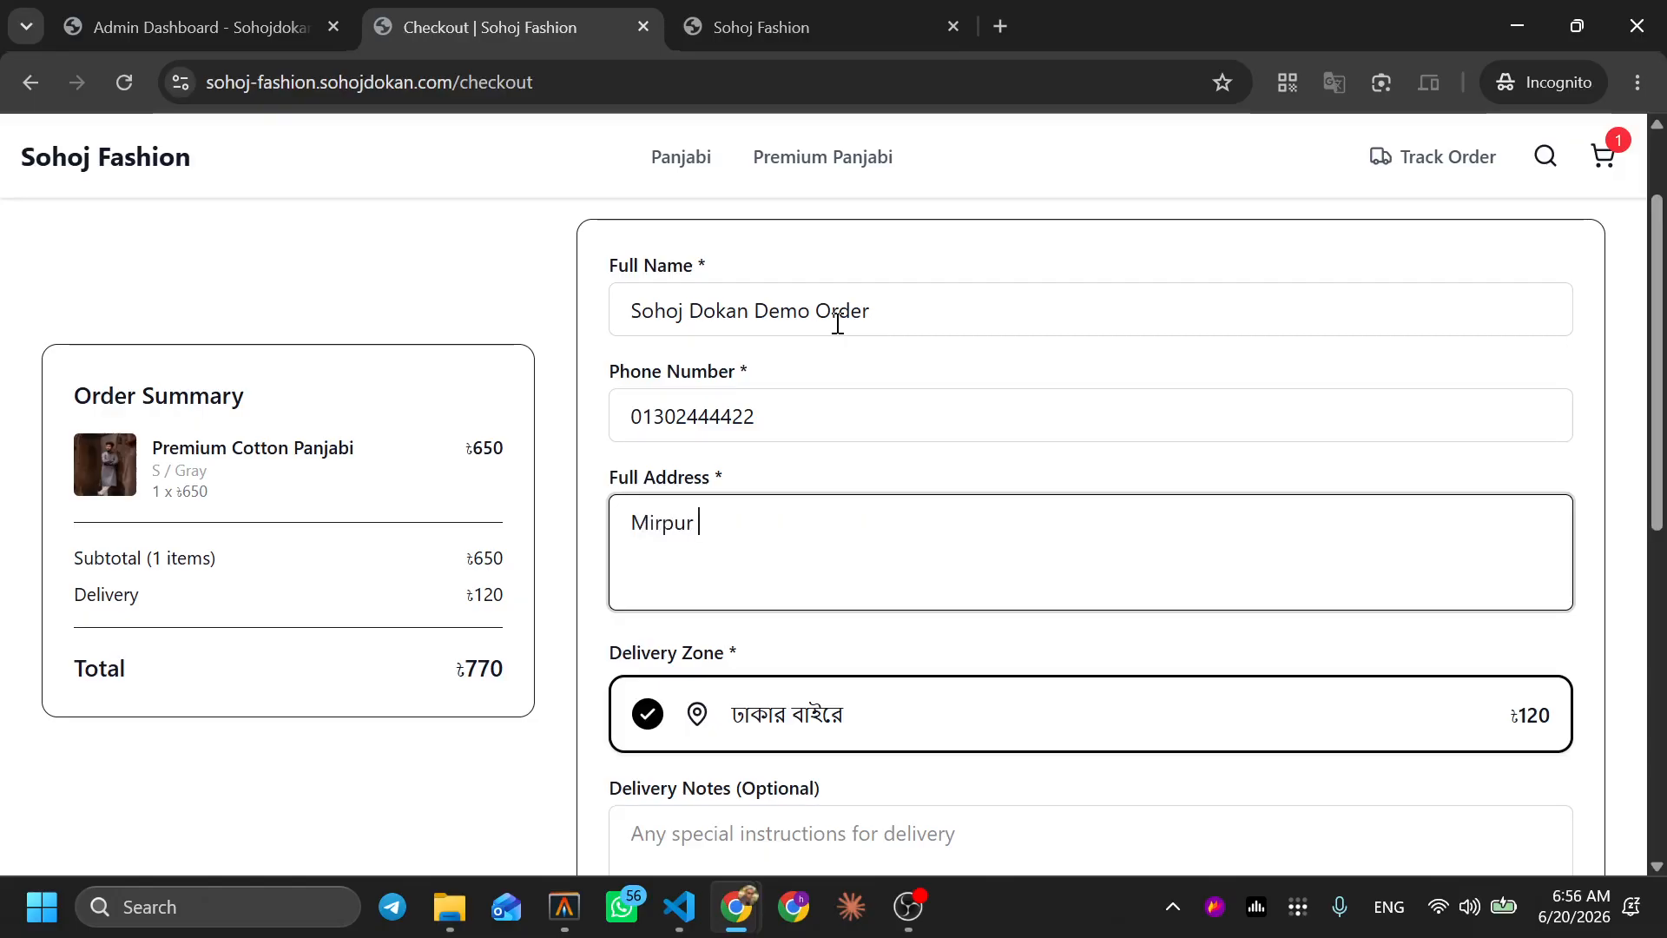
pyautogui.scroll(-1, 808, 327)
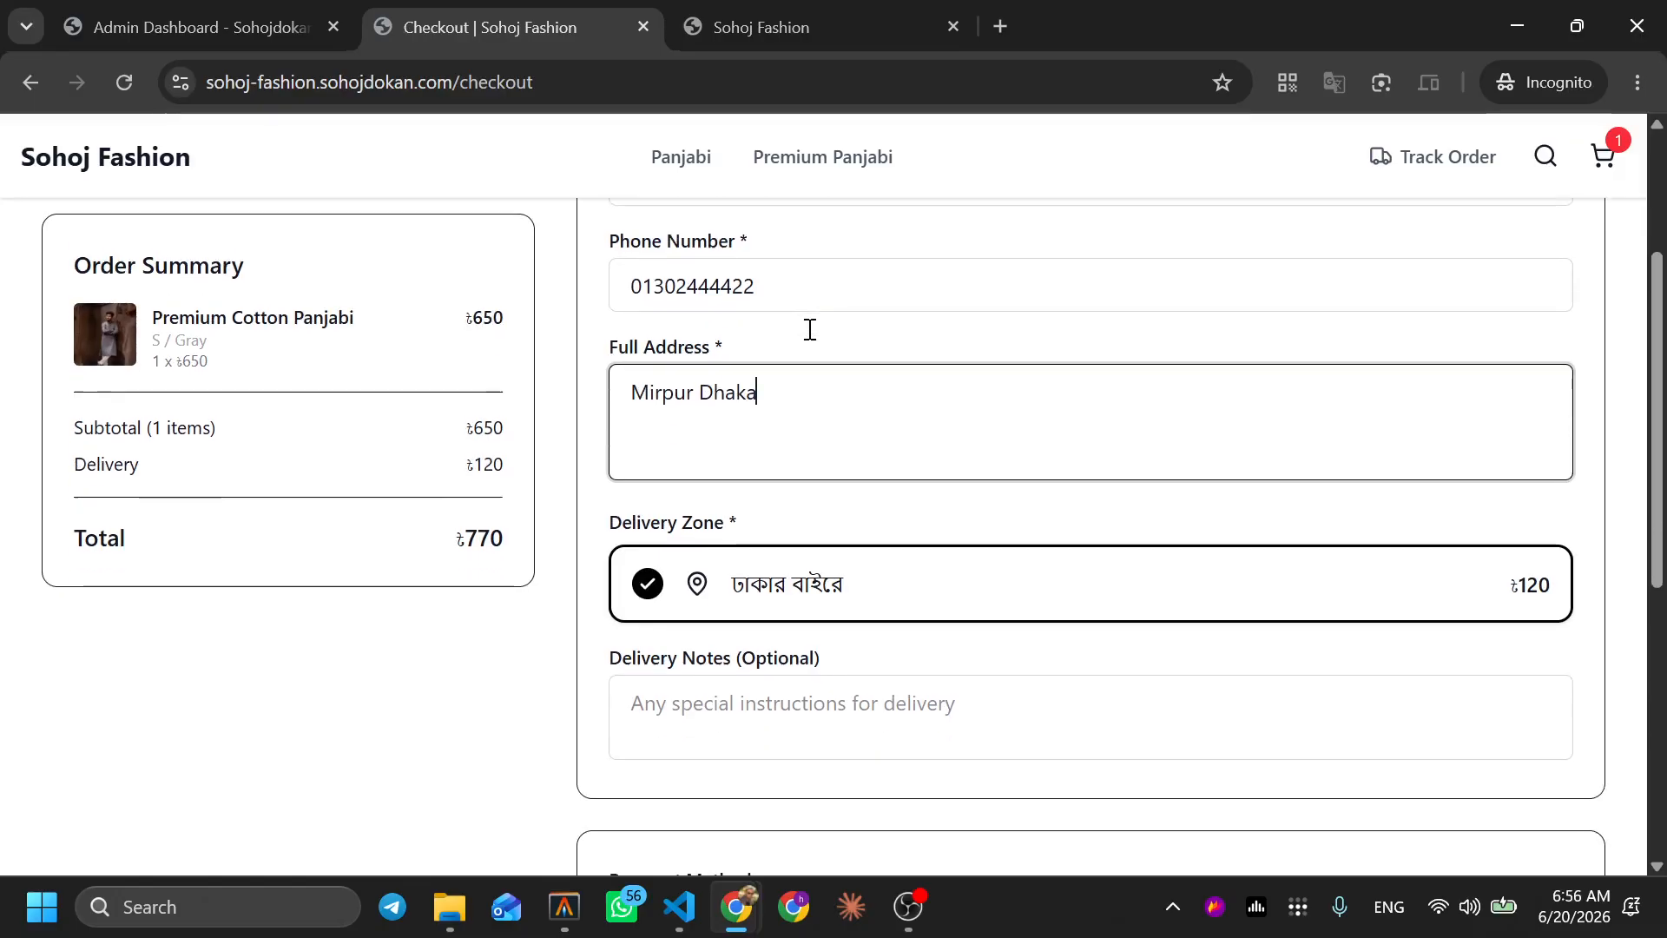
pyautogui.scroll(-1, 810, 330)
pyautogui.scroll(-3, 810, 328)
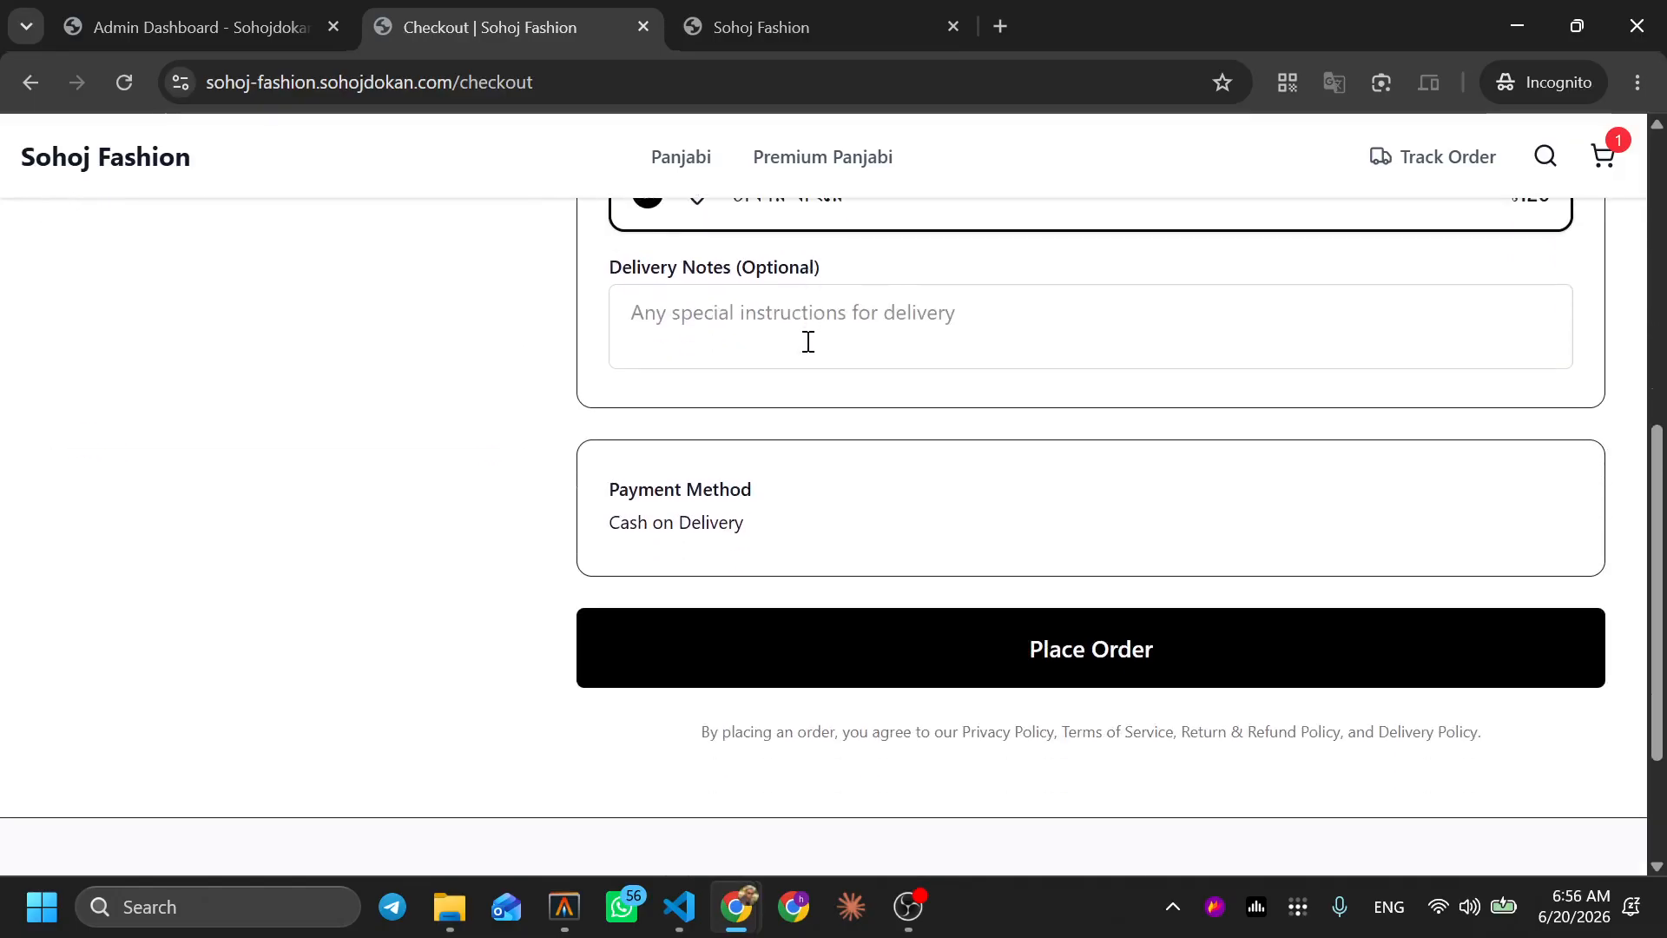
pyautogui.click(1096, 665)
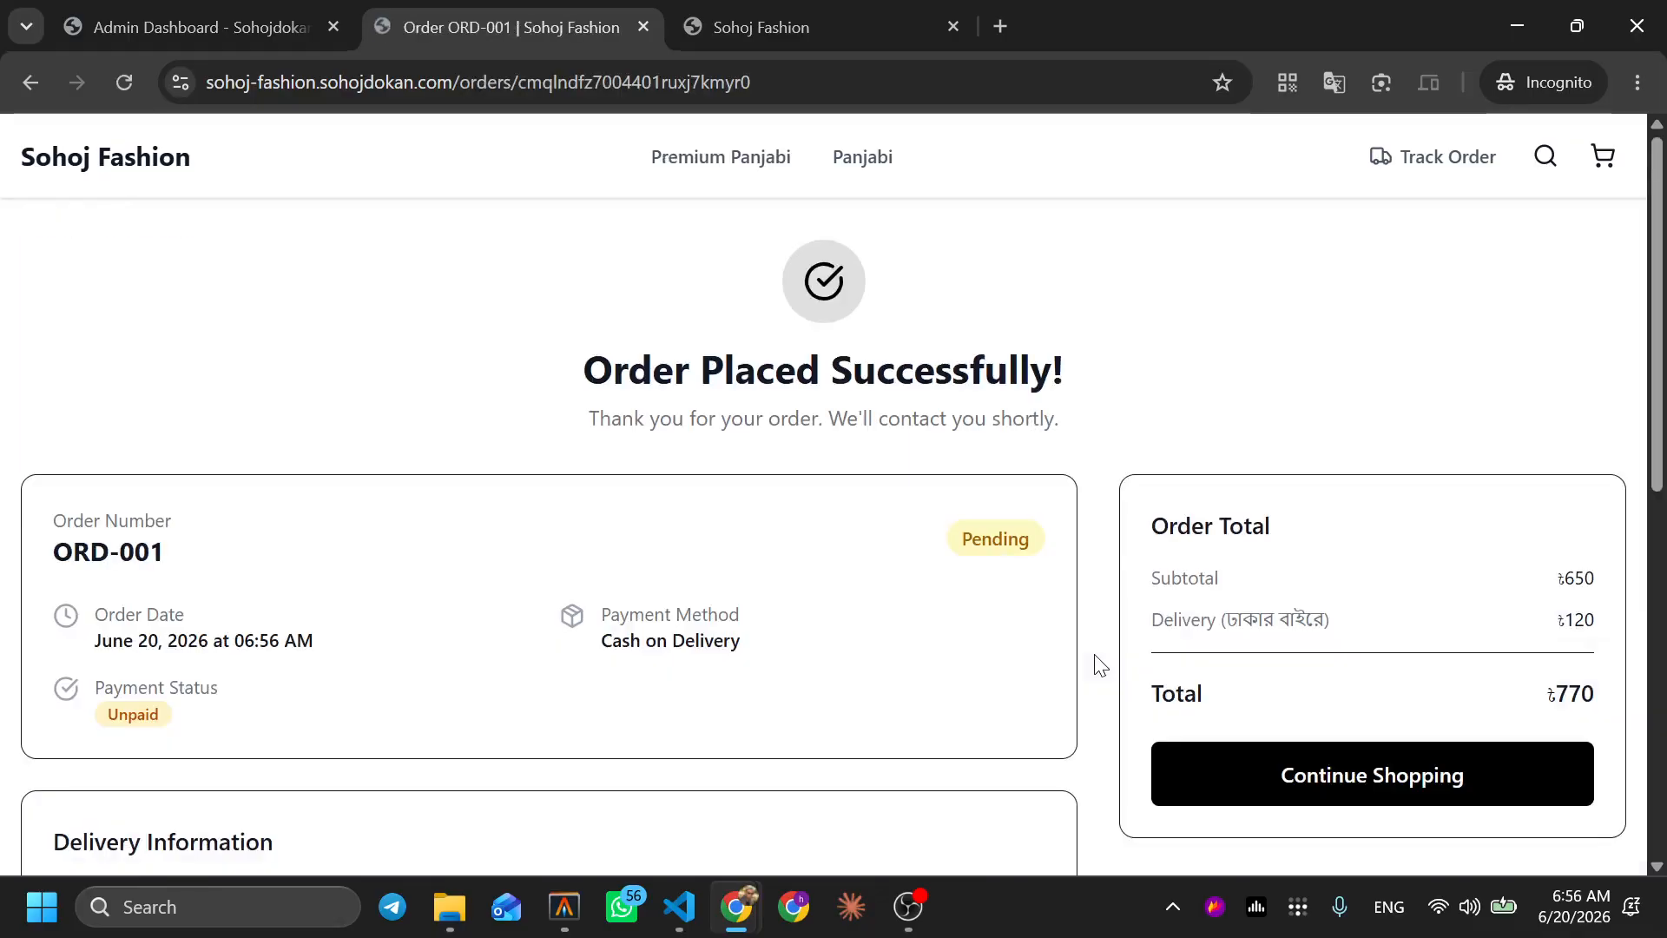
# Reopen the Premium Cotton Panjabi from the store home page and try selecting size S
pyautogui.click(149, 167)
pyautogui.scroll(-5, 509, 462)
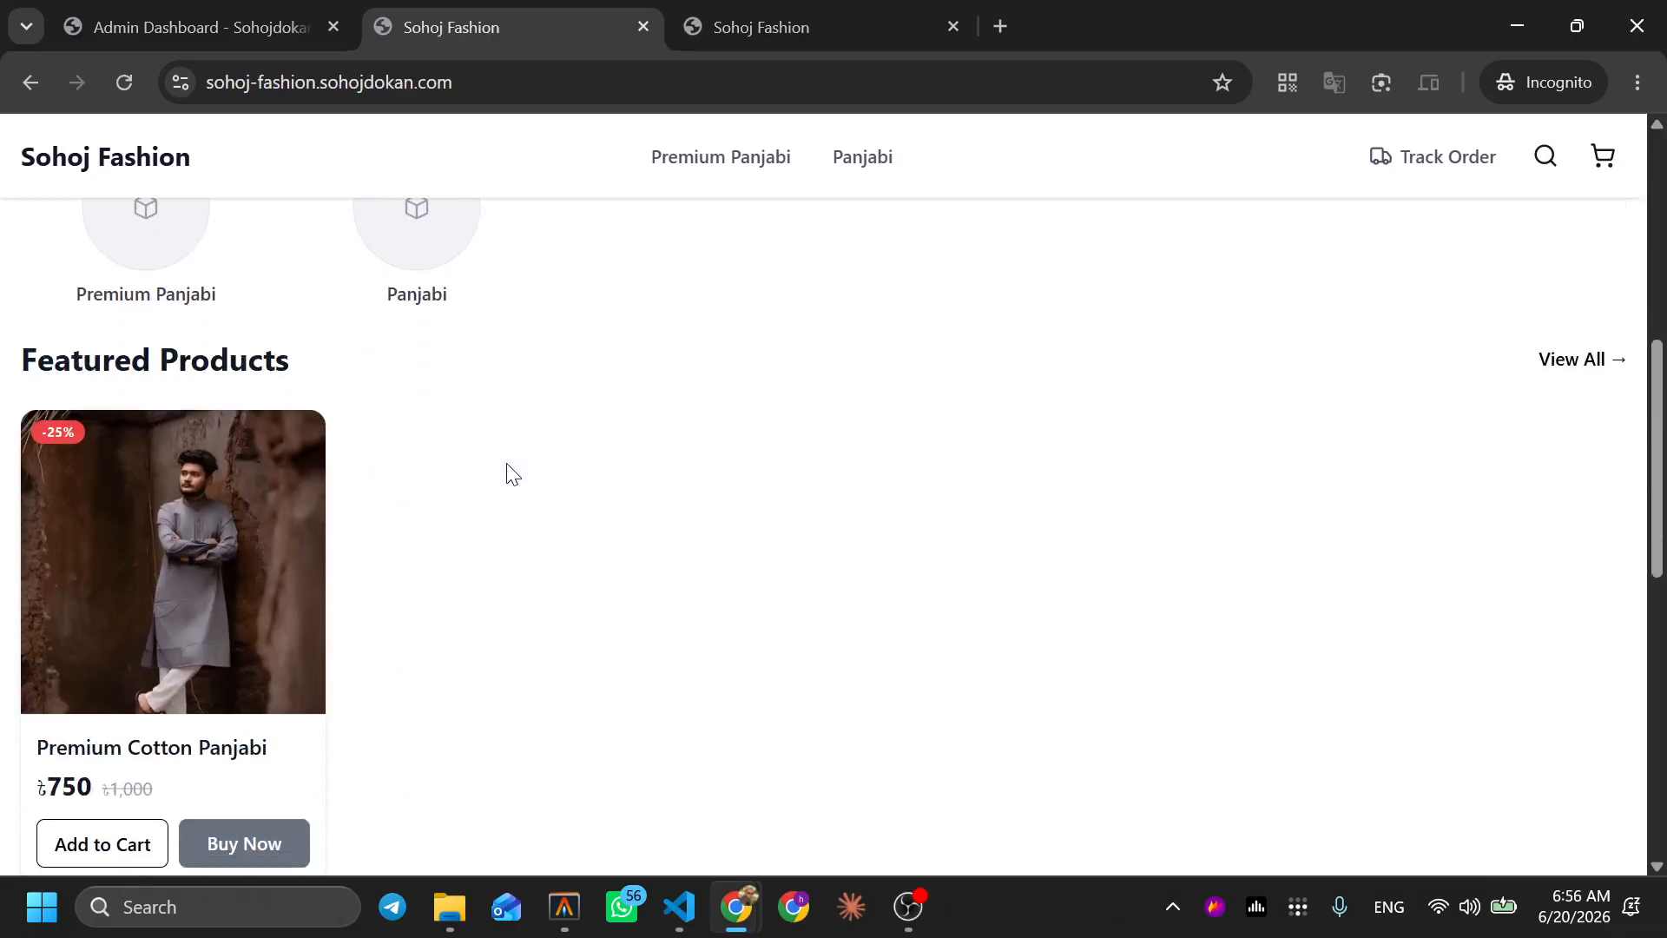
pyautogui.click(179, 530)
pyautogui.click(881, 466)
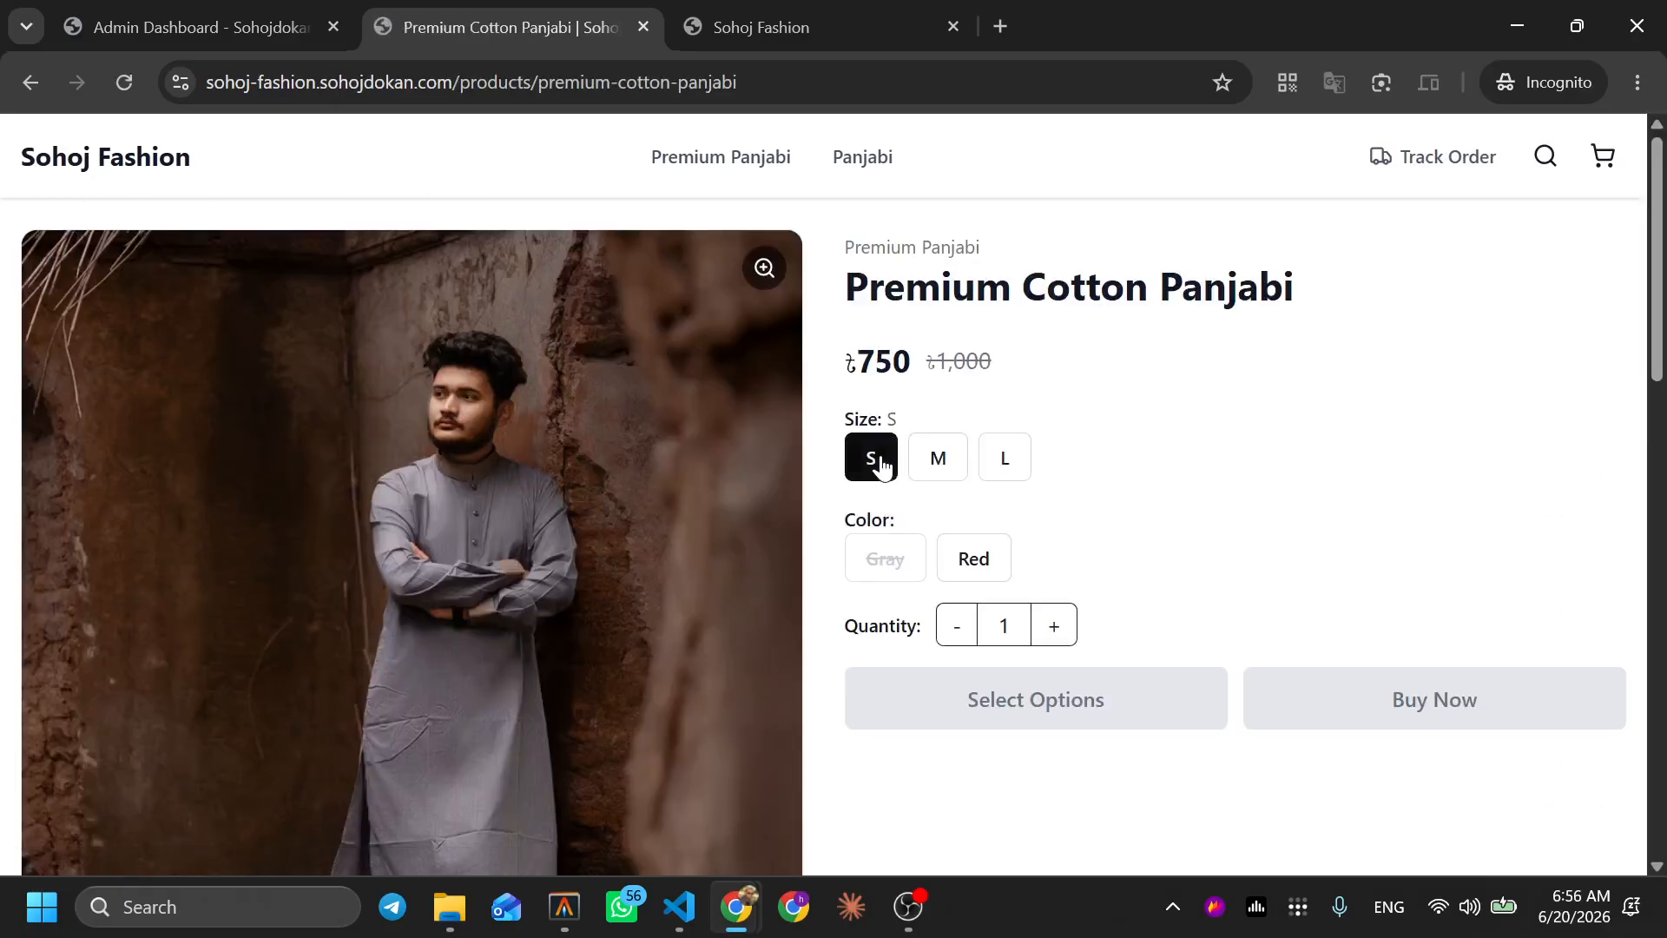
pyautogui.click(883, 469)
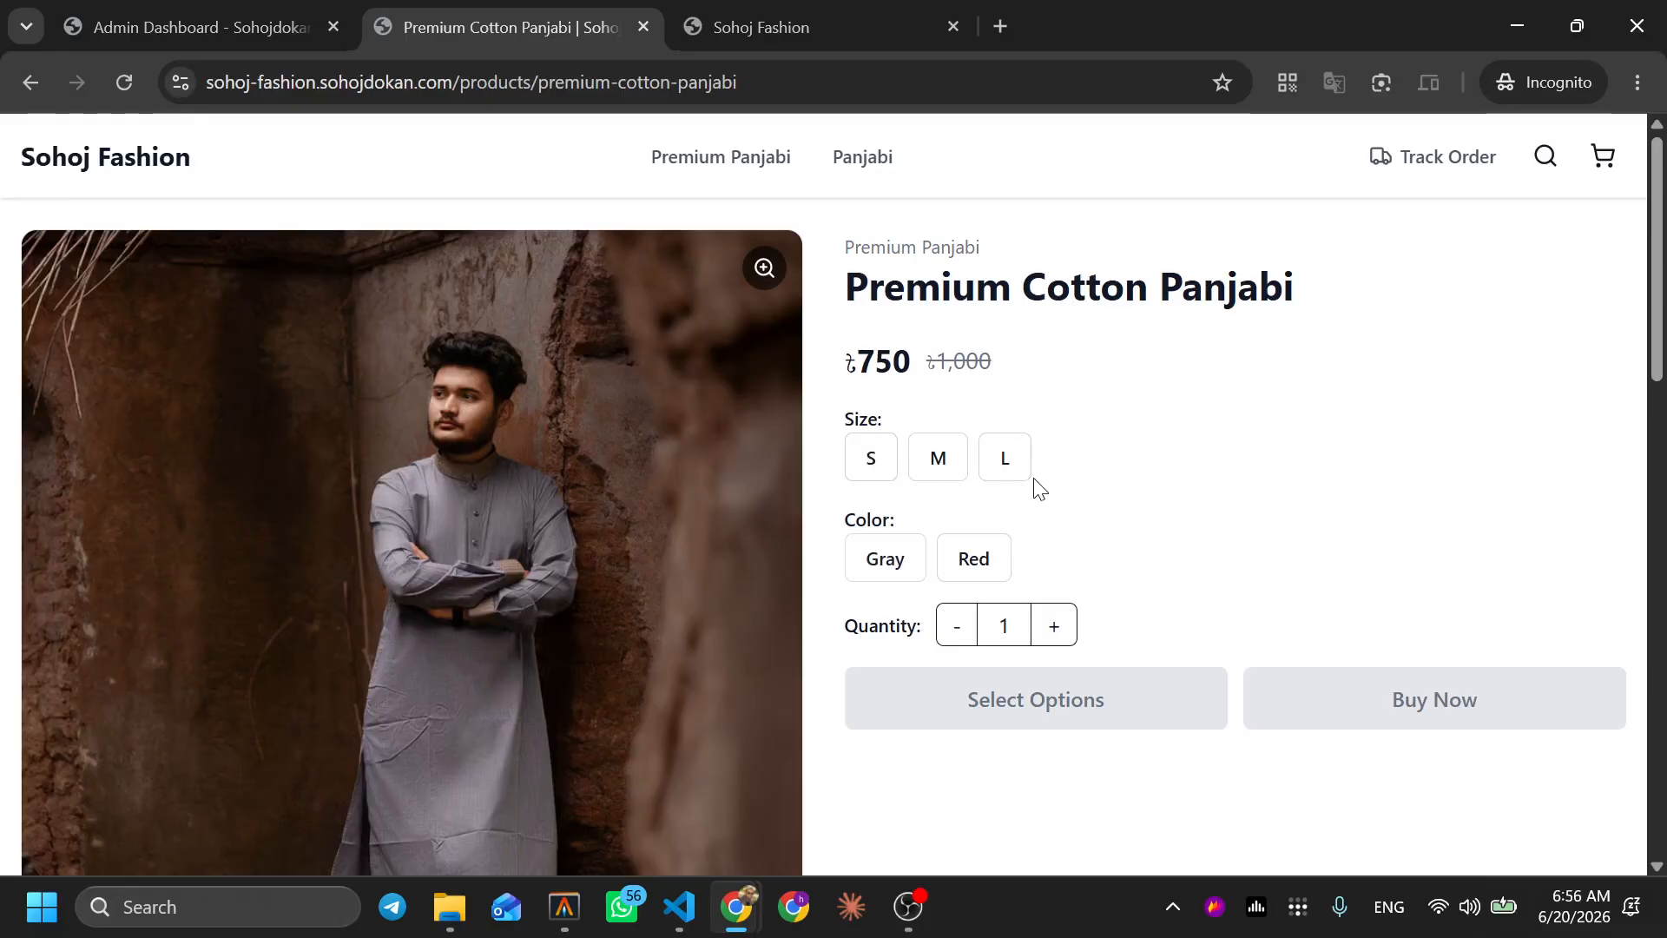
pyautogui.click(868, 460)
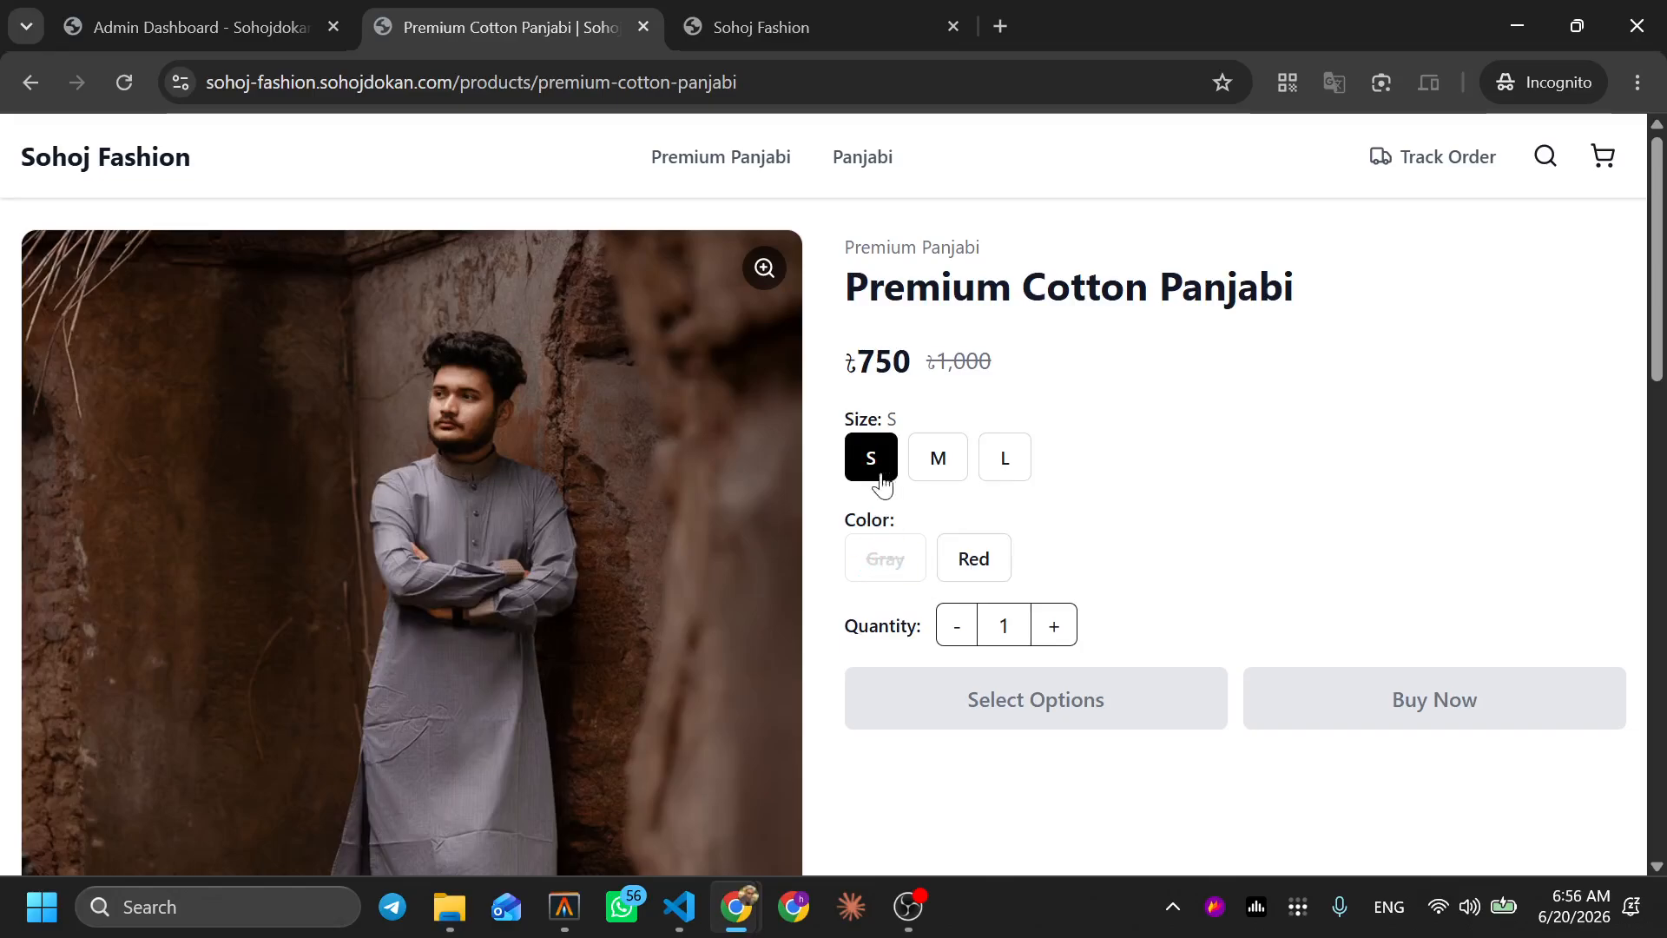
# Confirm M/Gray is still available while Gray is unavailable for S, then return to the admin
pyautogui.click(927, 458)
pyautogui.click(903, 560)
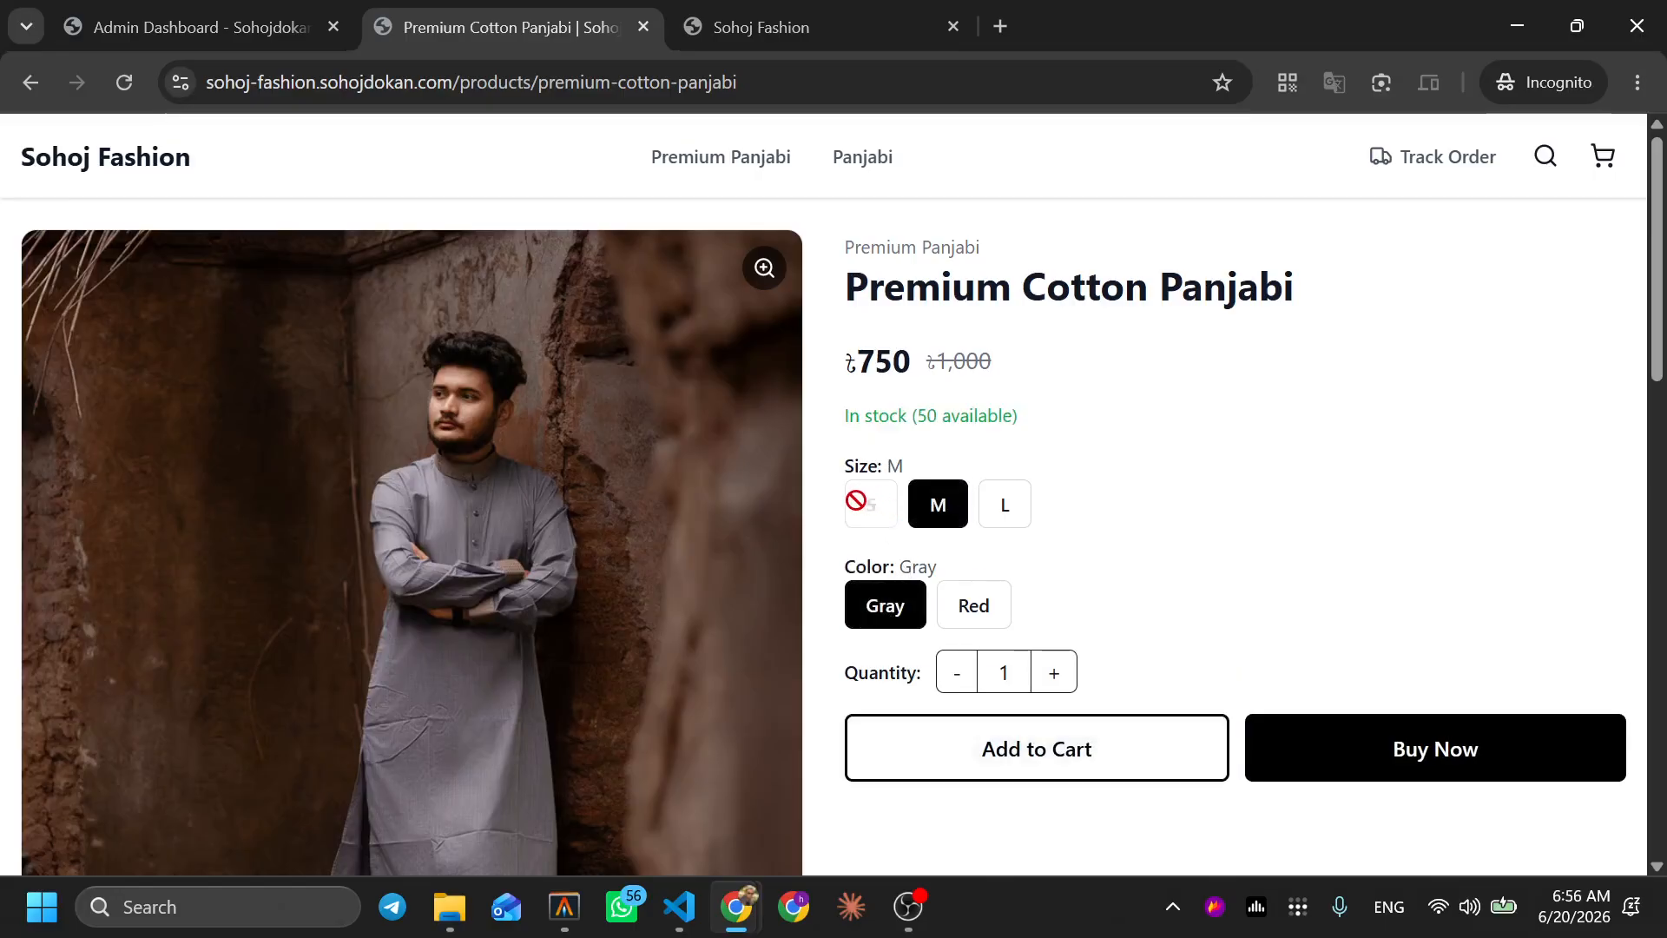
pyautogui.click(873, 599)
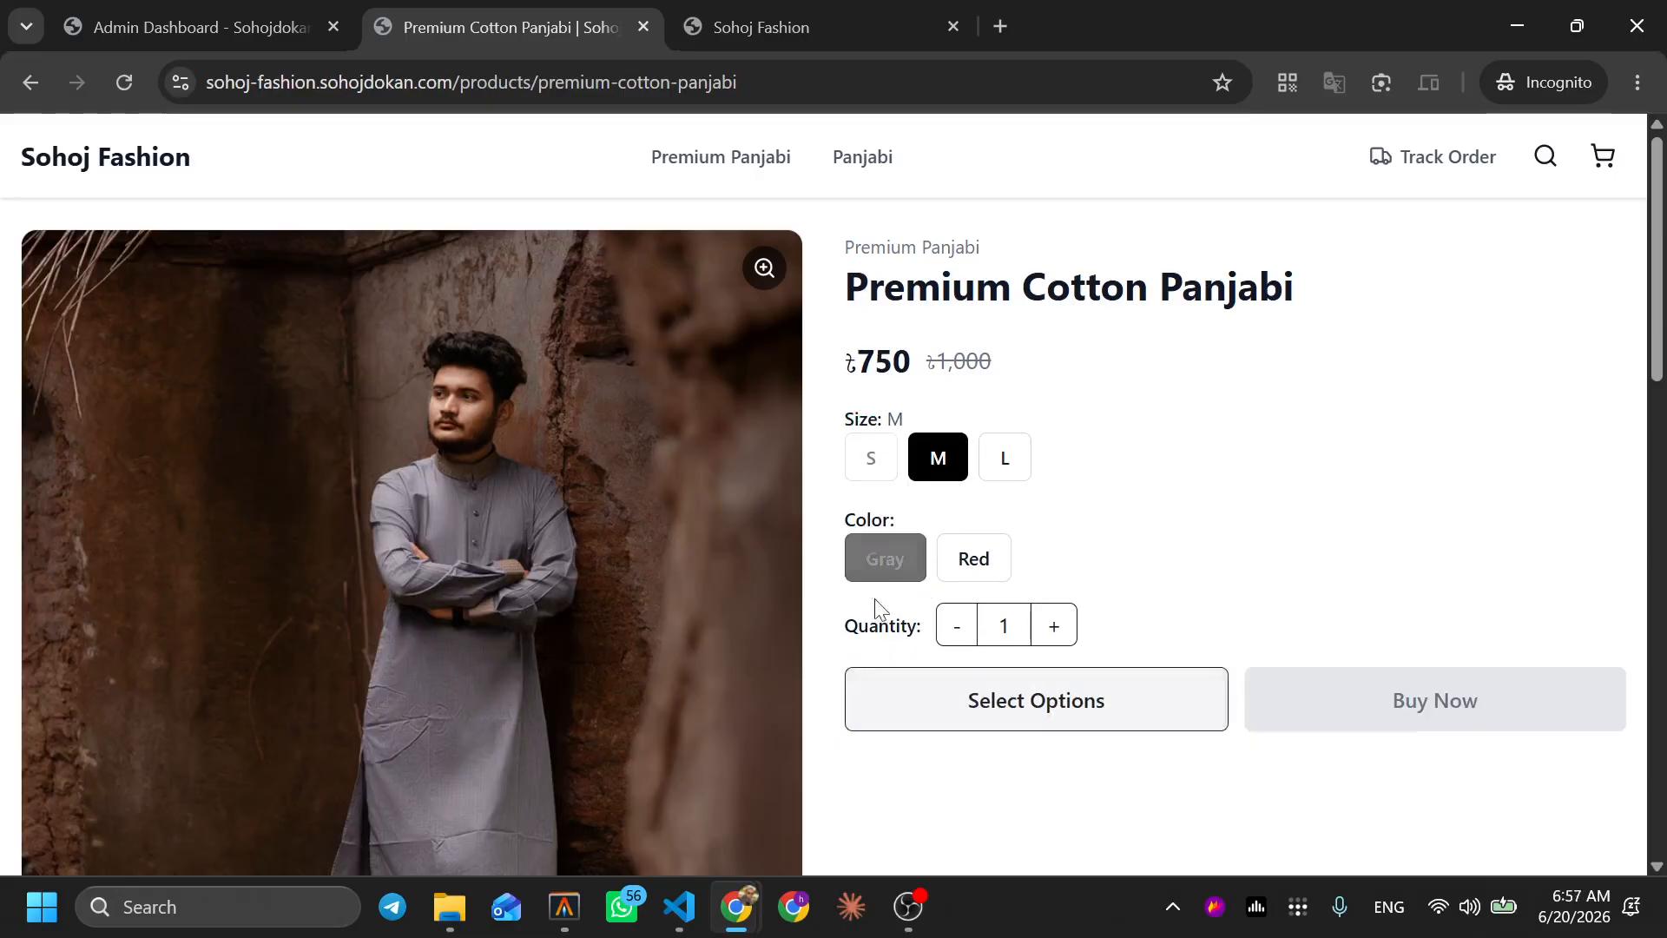
pyautogui.click(865, 476)
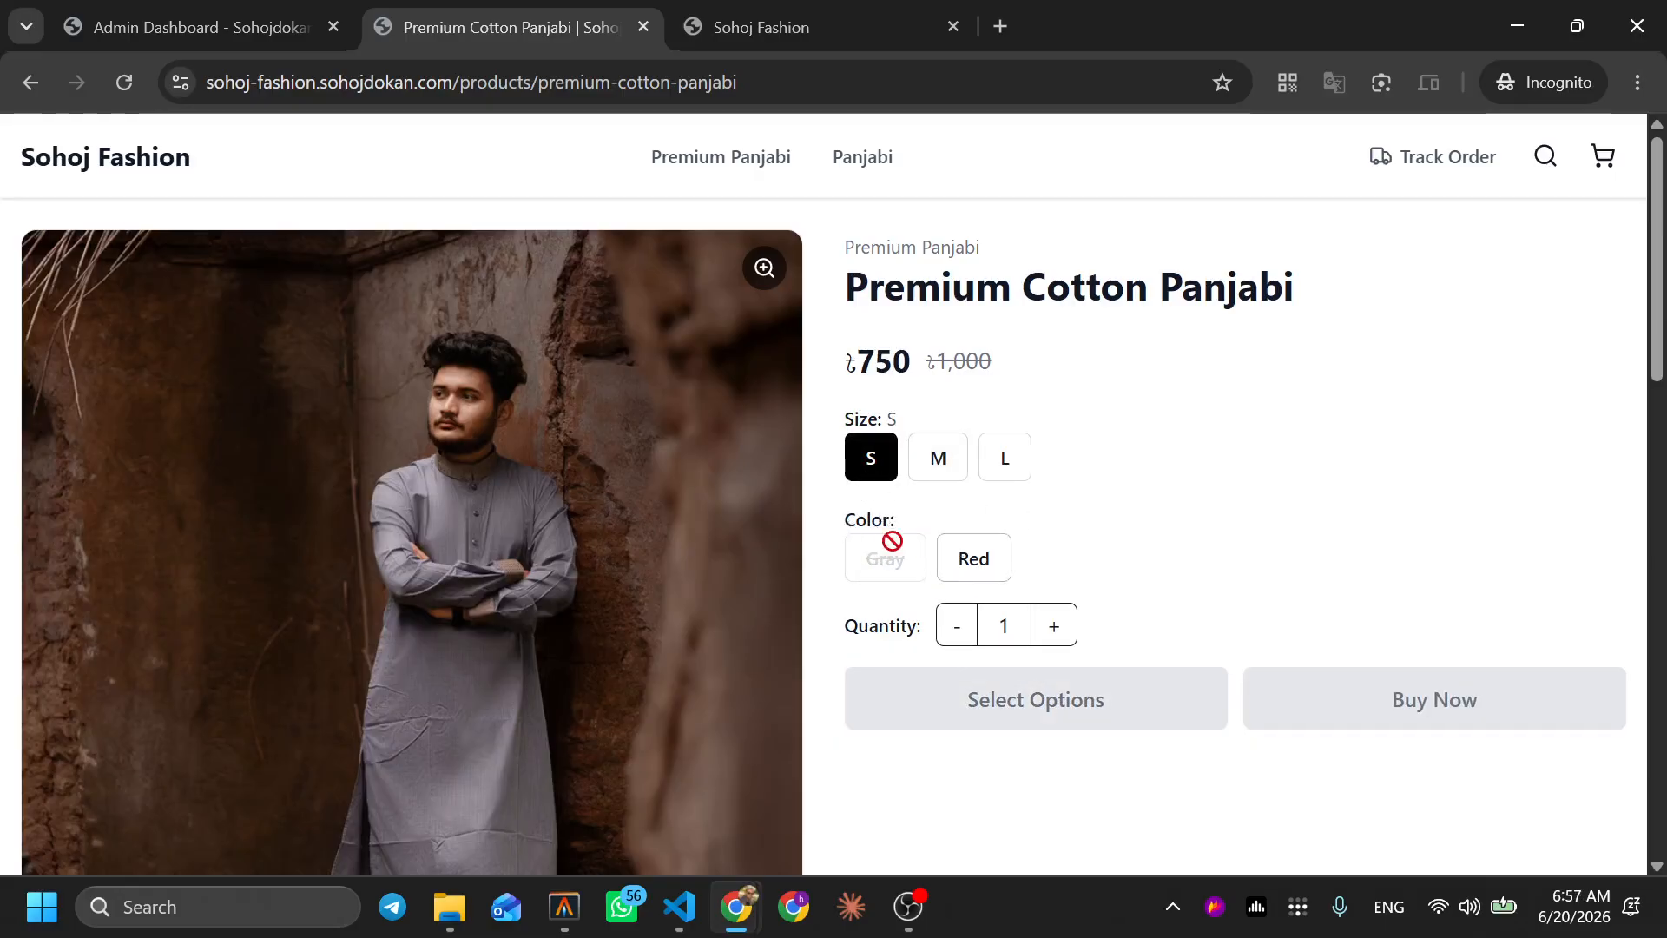
pyautogui.click(250, 24)
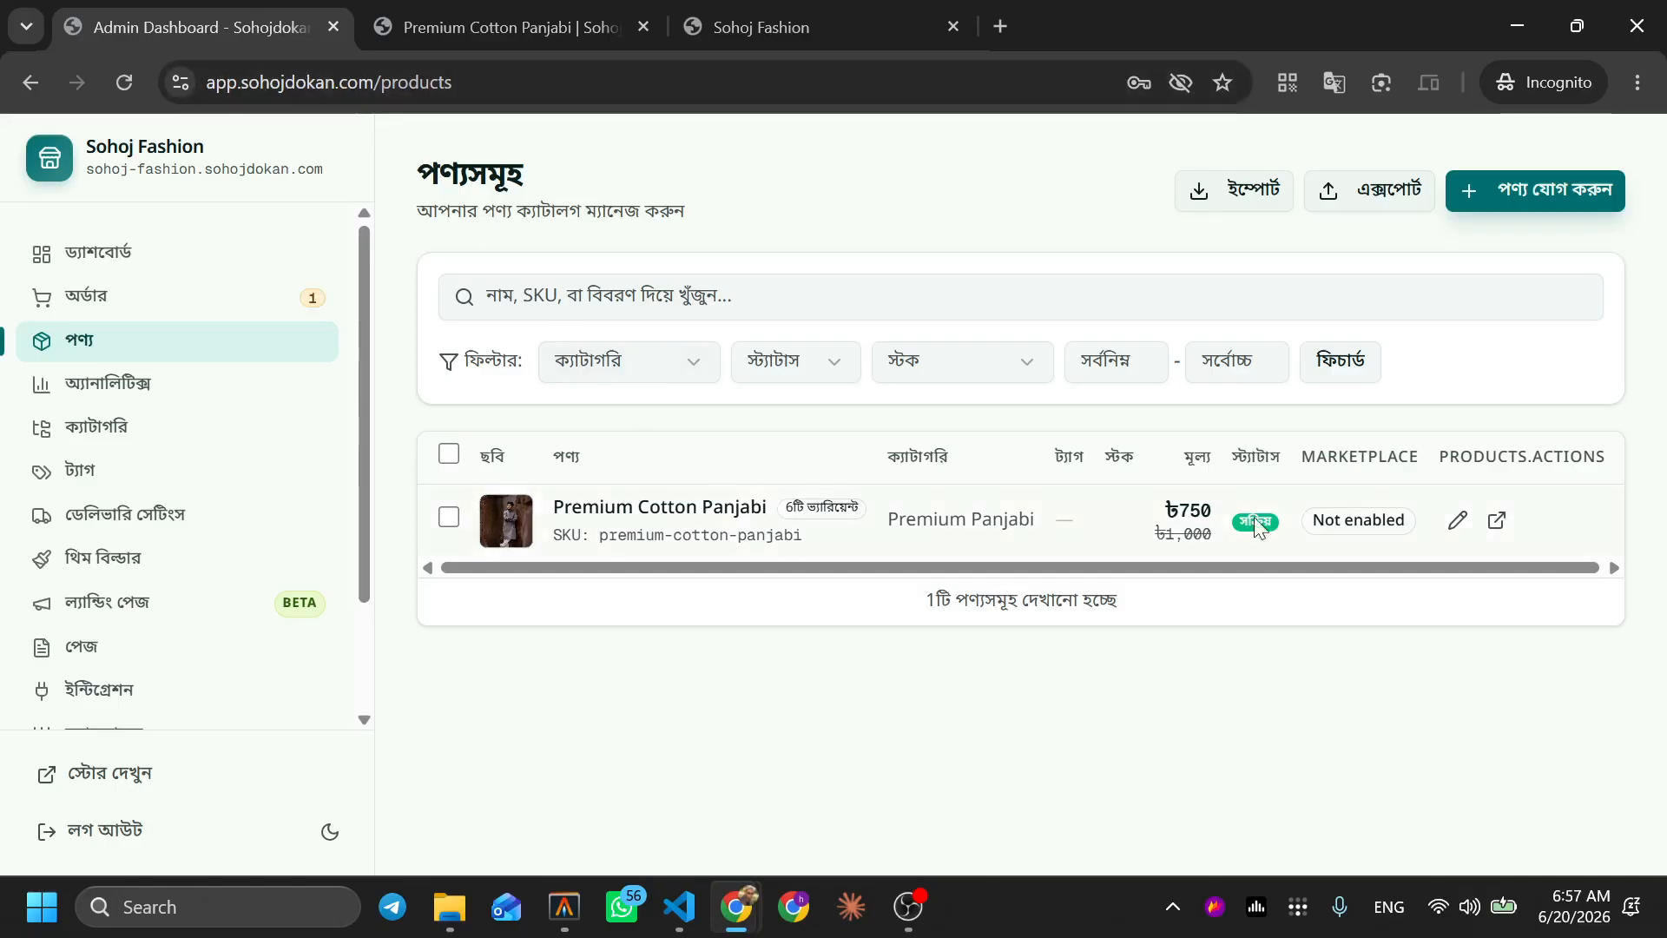
# Open the Premium Cotton Panjabi's edit page and review its Variants and Advanced settings
pyautogui.click(1461, 515)
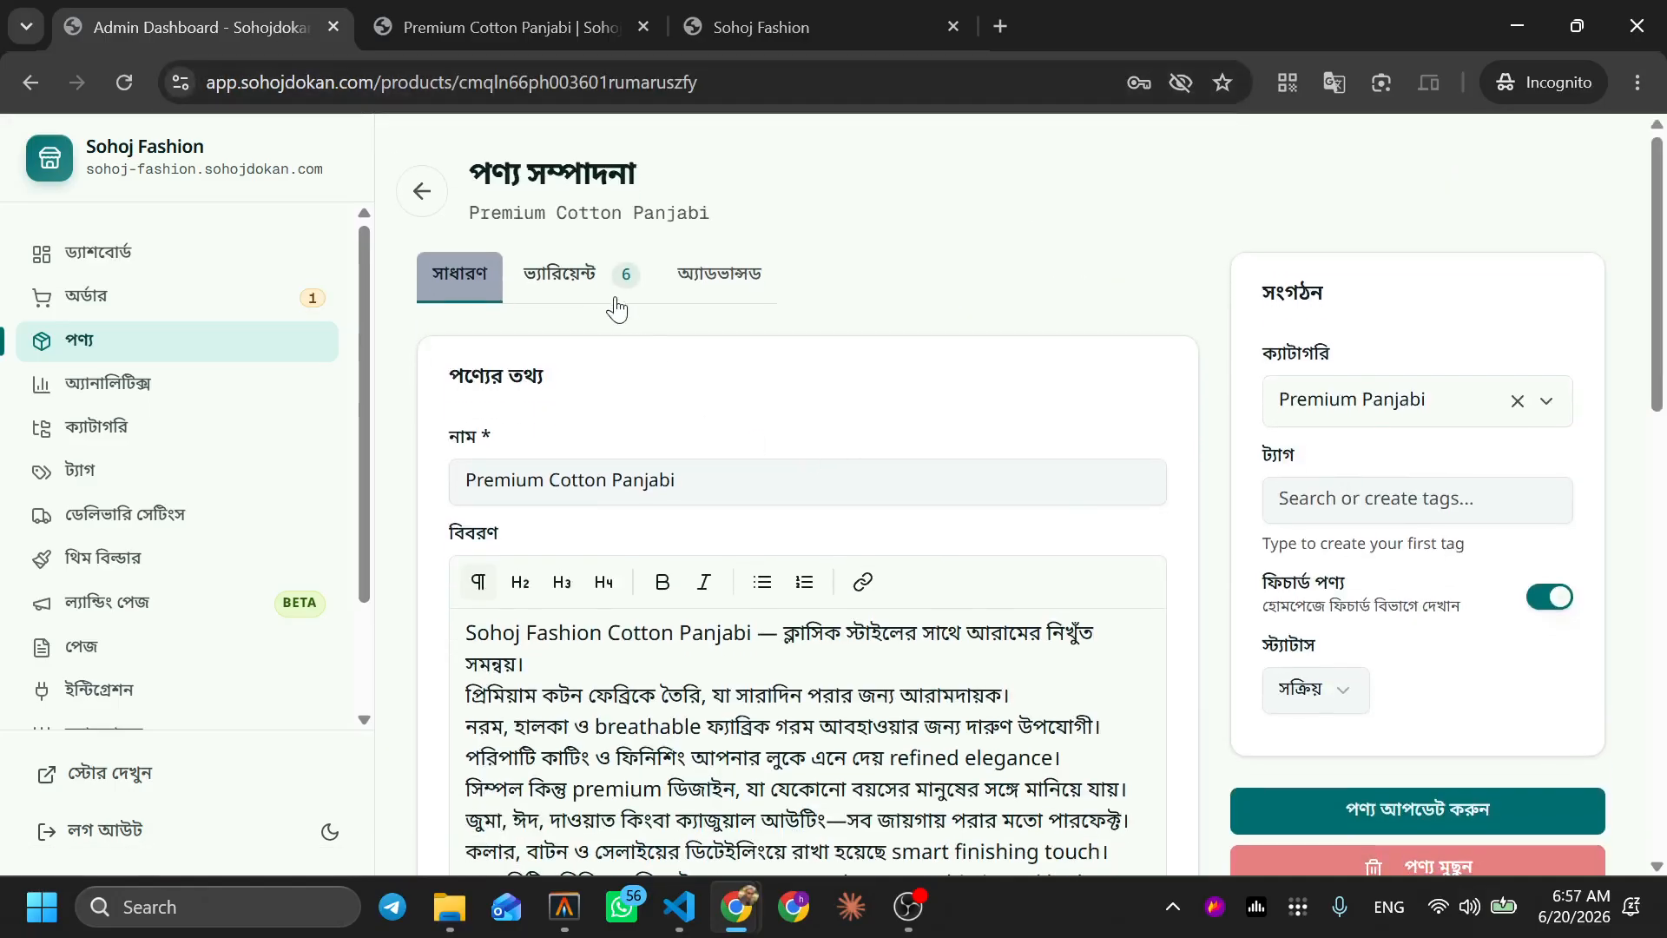
pyautogui.click(606, 294)
pyautogui.scroll(-7, 852, 376)
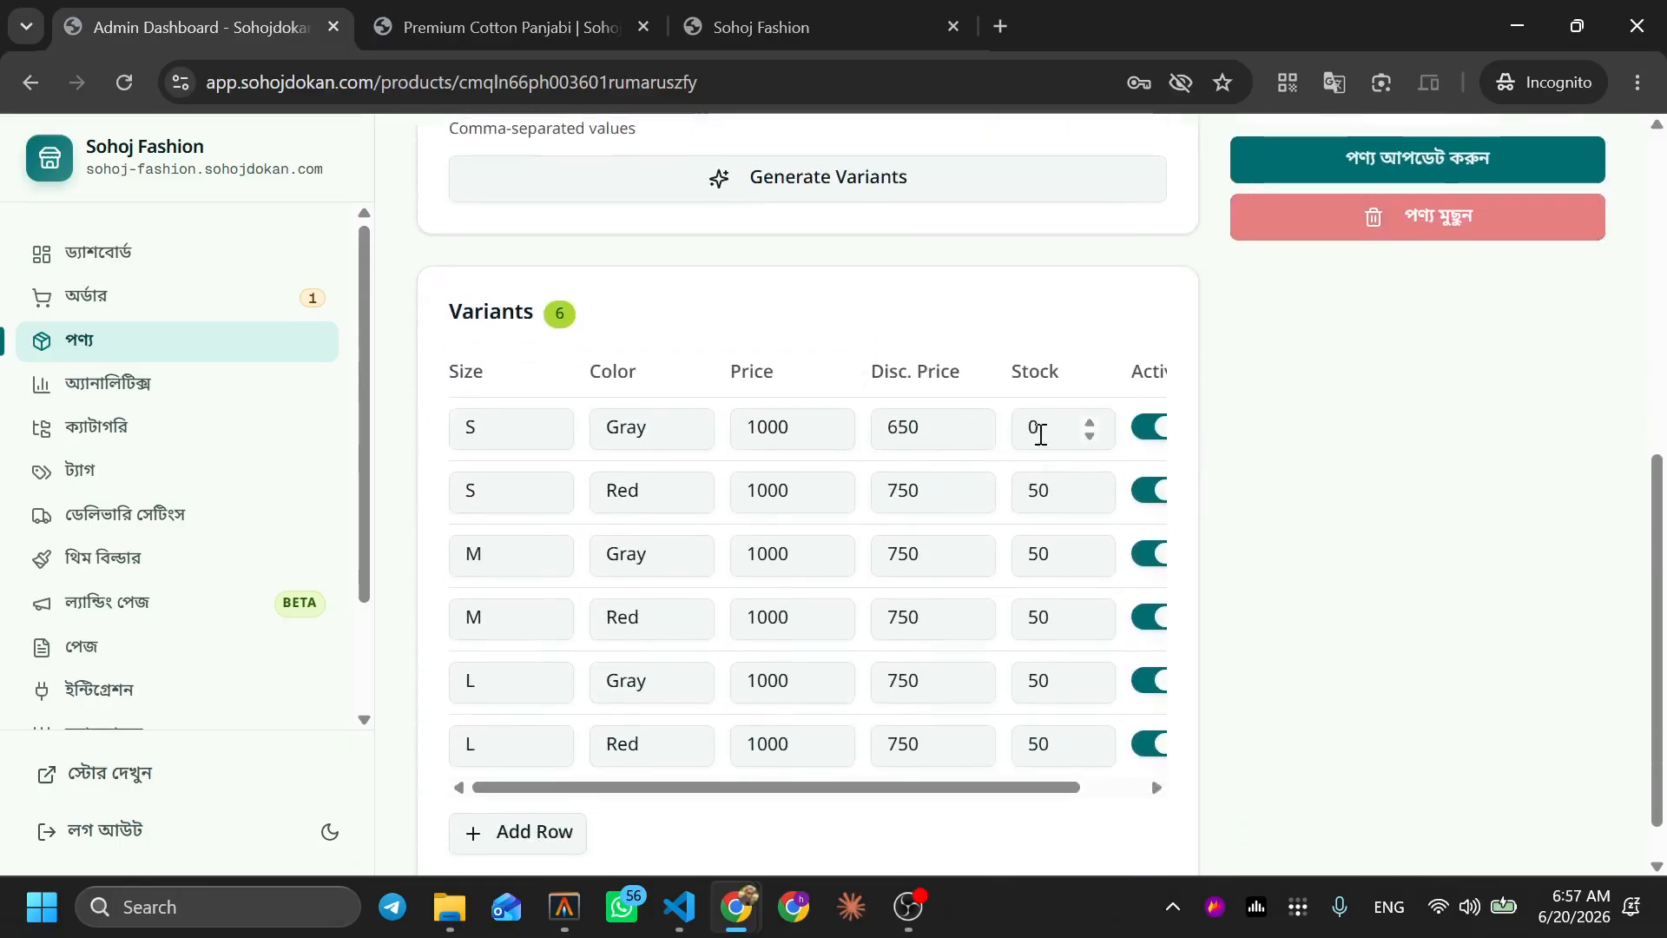
pyautogui.scroll(7, 1011, 334)
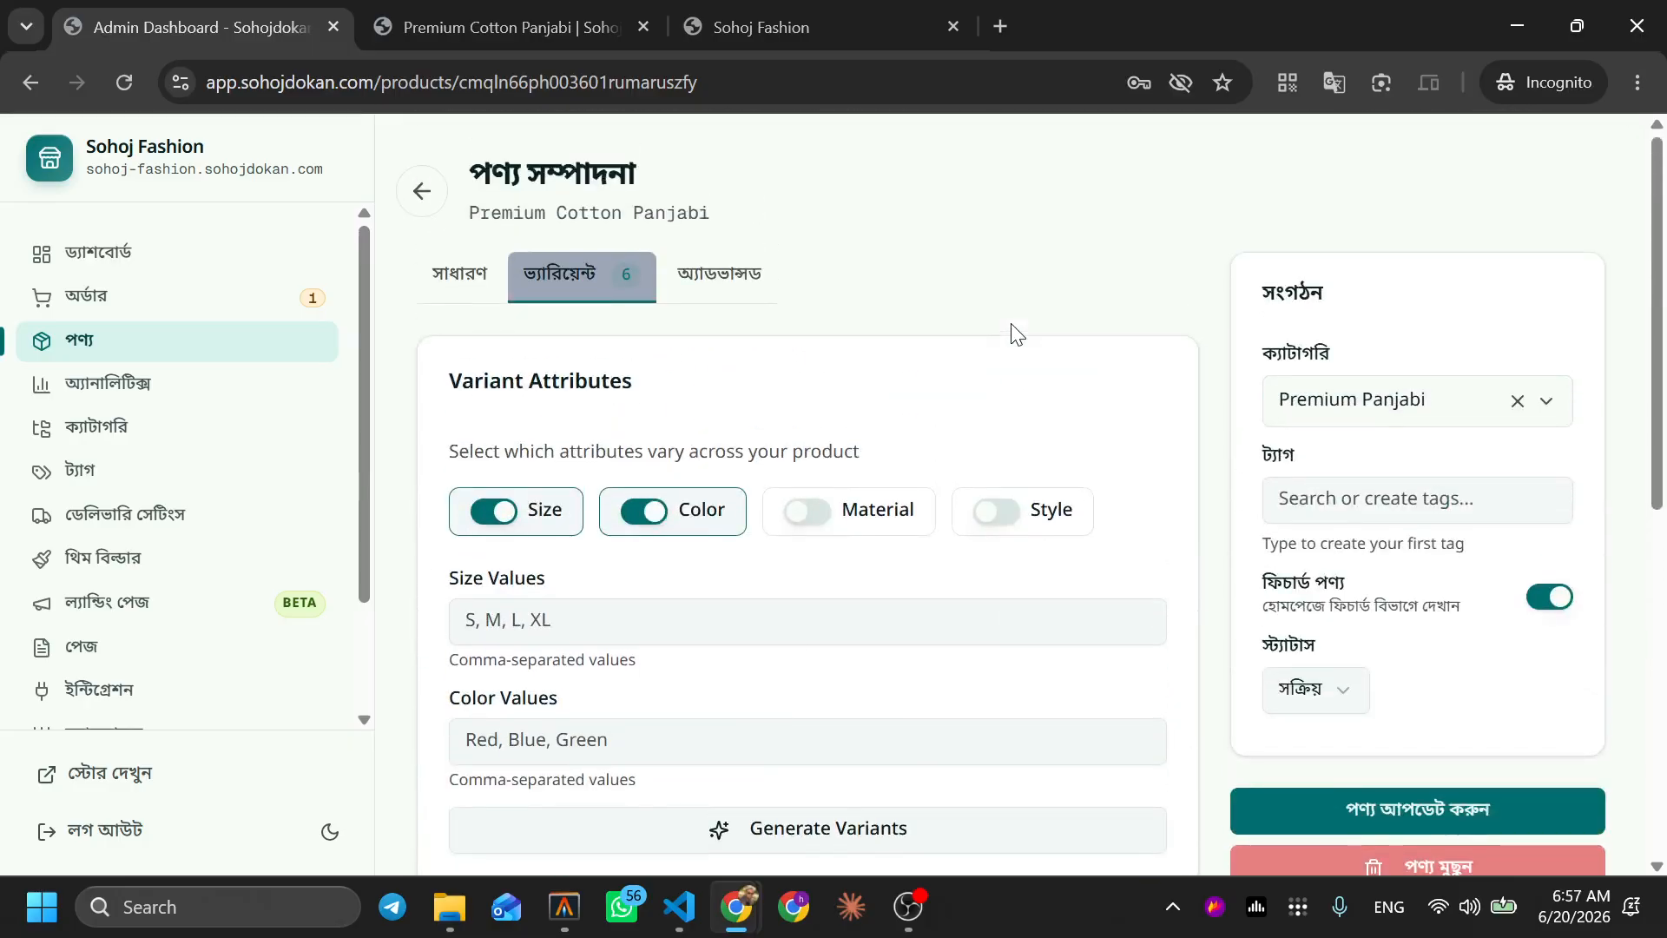
pyautogui.click(735, 298)
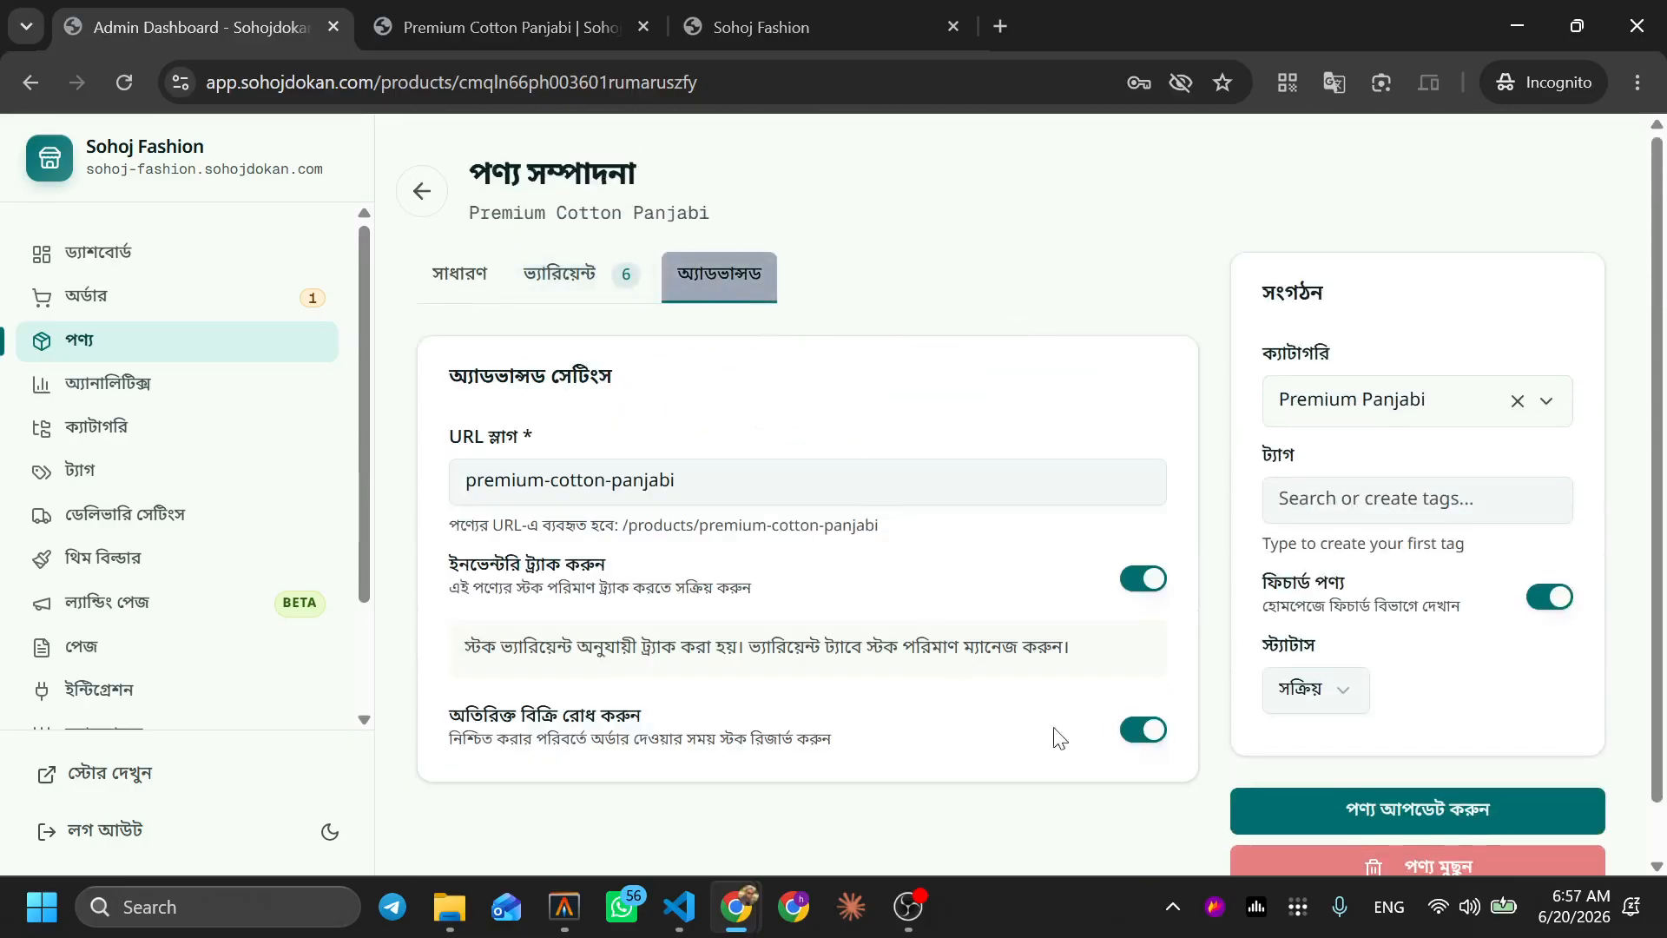
# Switch off 'অতিরিক্ত বিক্রি রোধ করুন', update the product, and view its storefront page
pyautogui.click(556, 17)
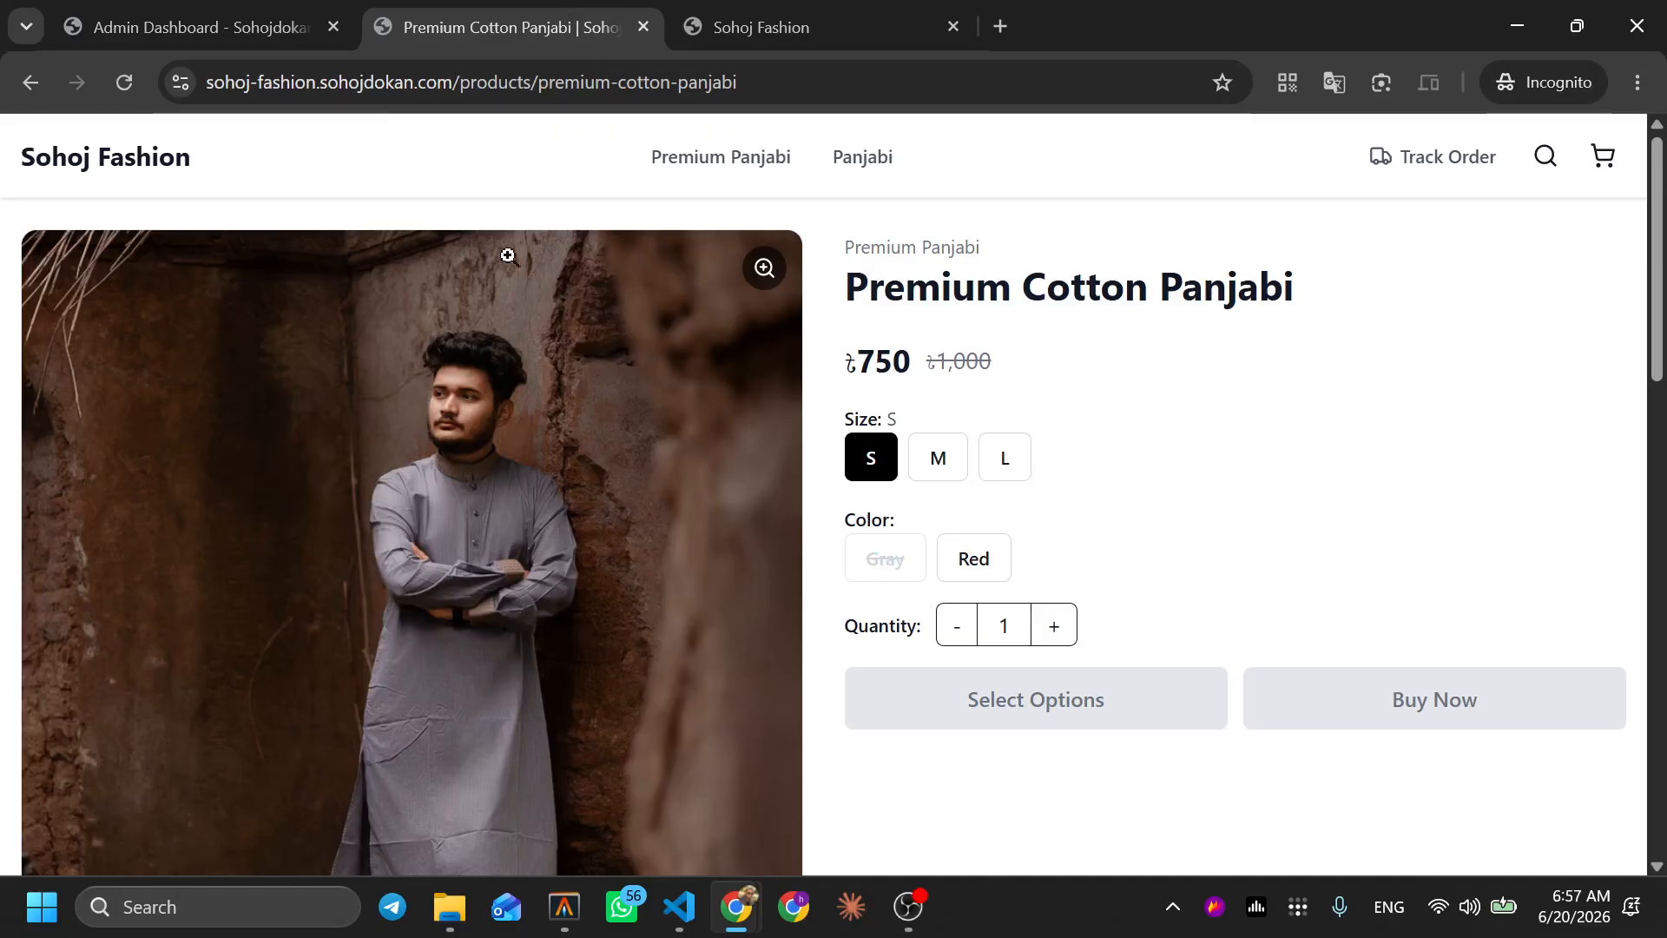
pyautogui.click(295, 19)
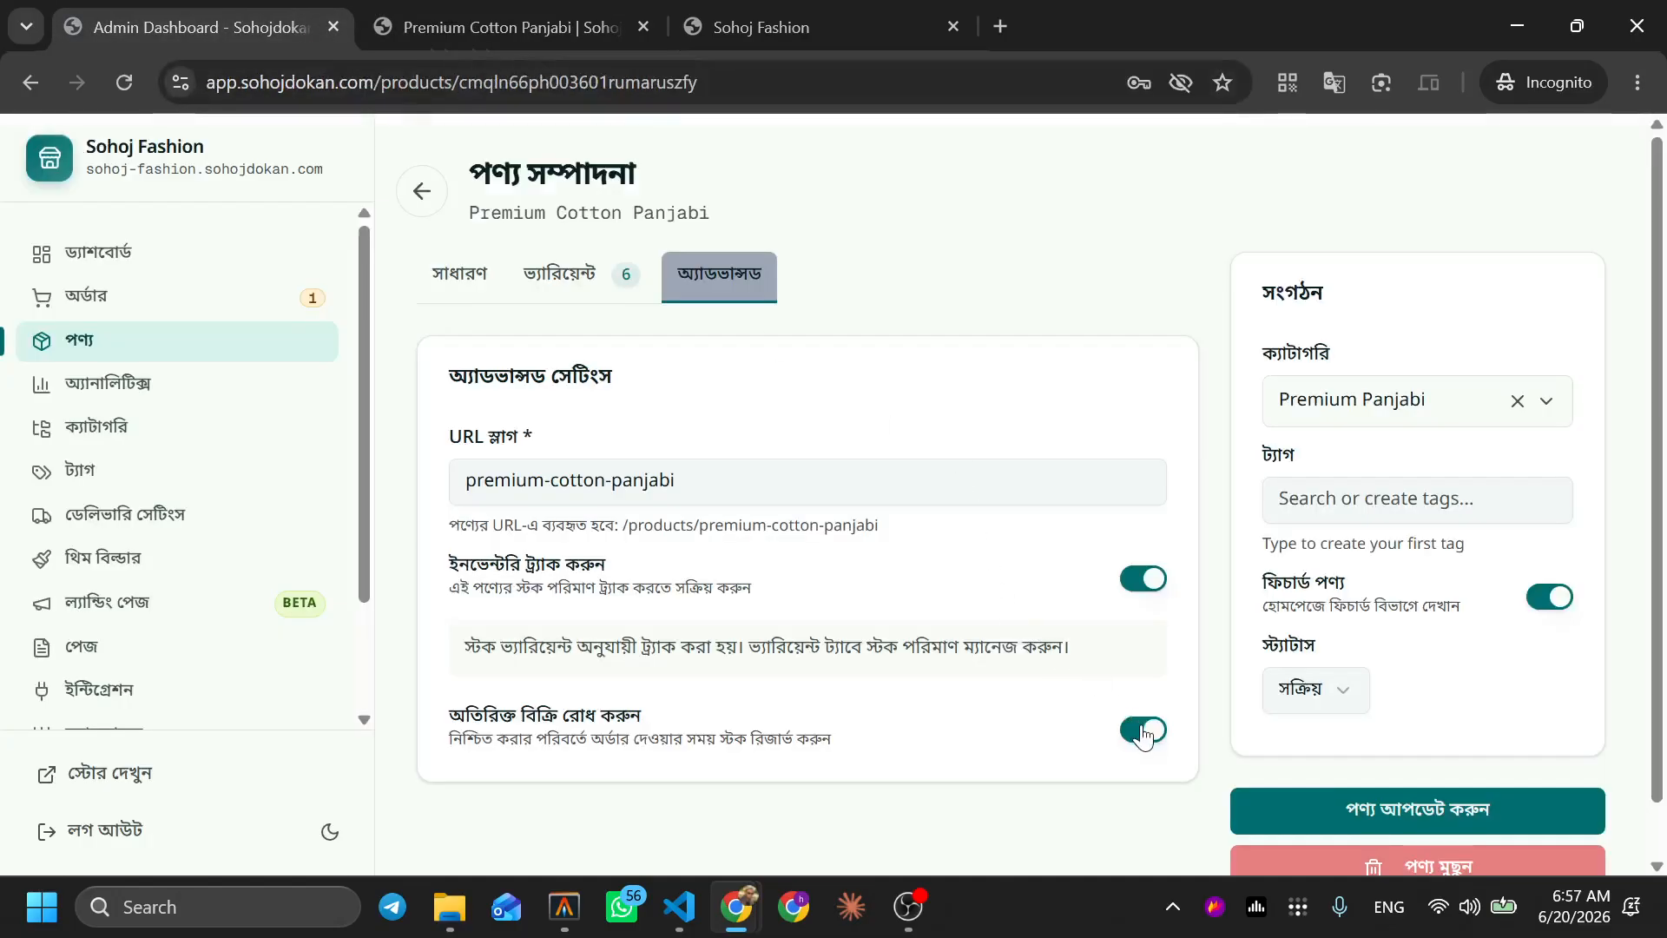
pyautogui.click(1434, 810)
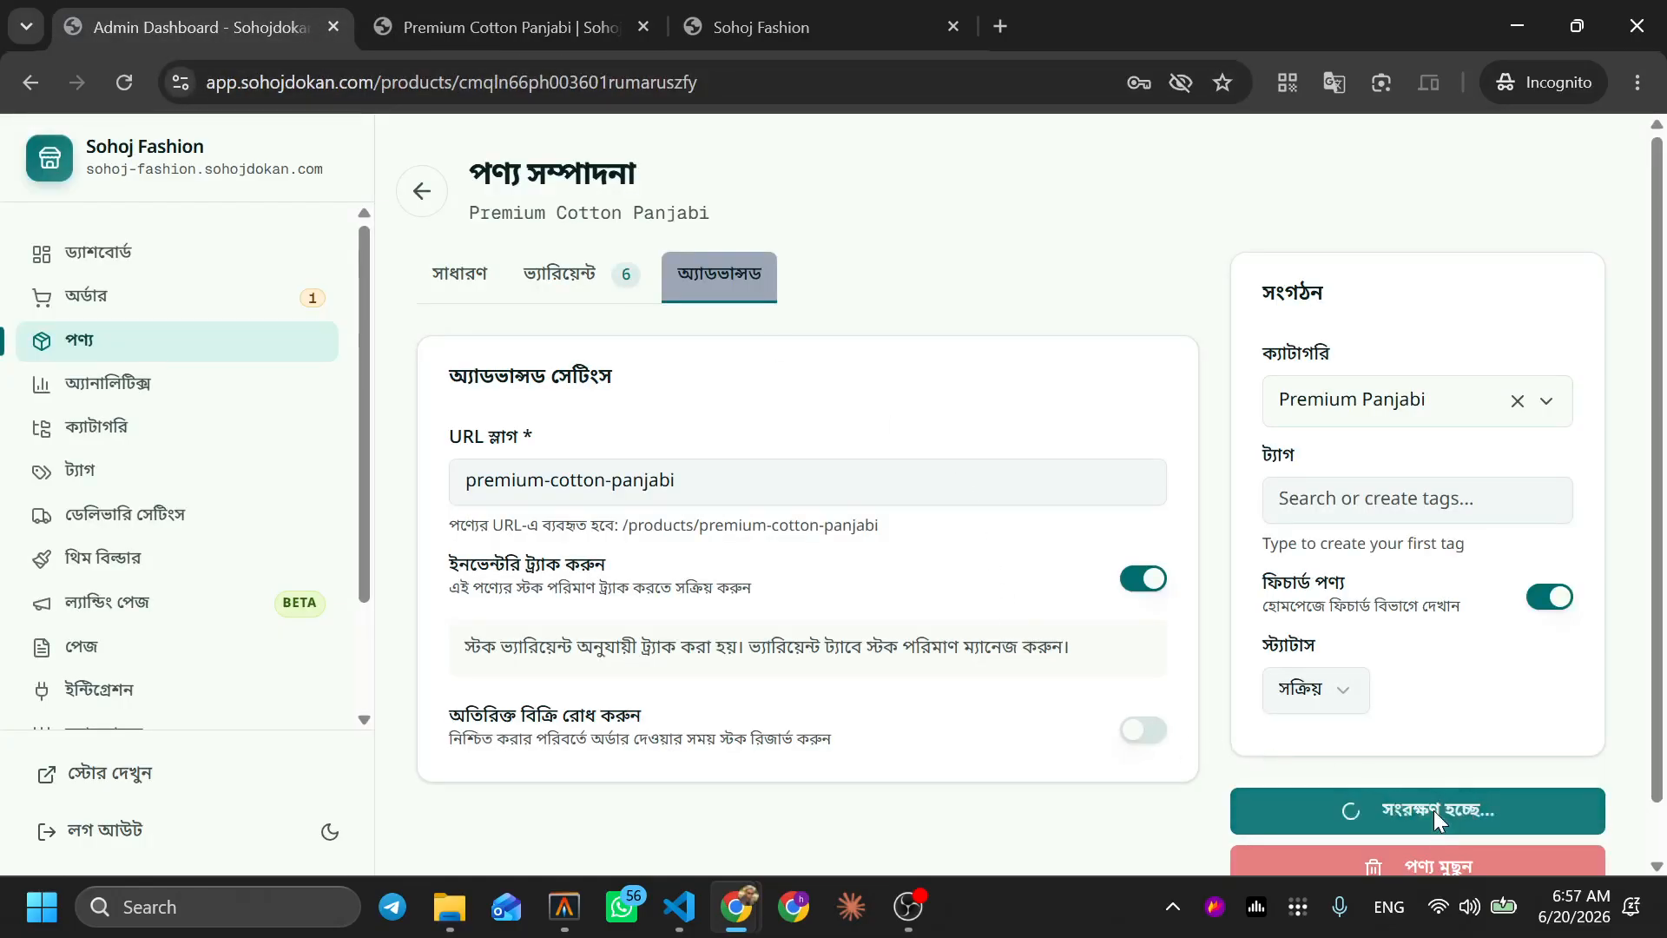
pyautogui.click(491, 12)
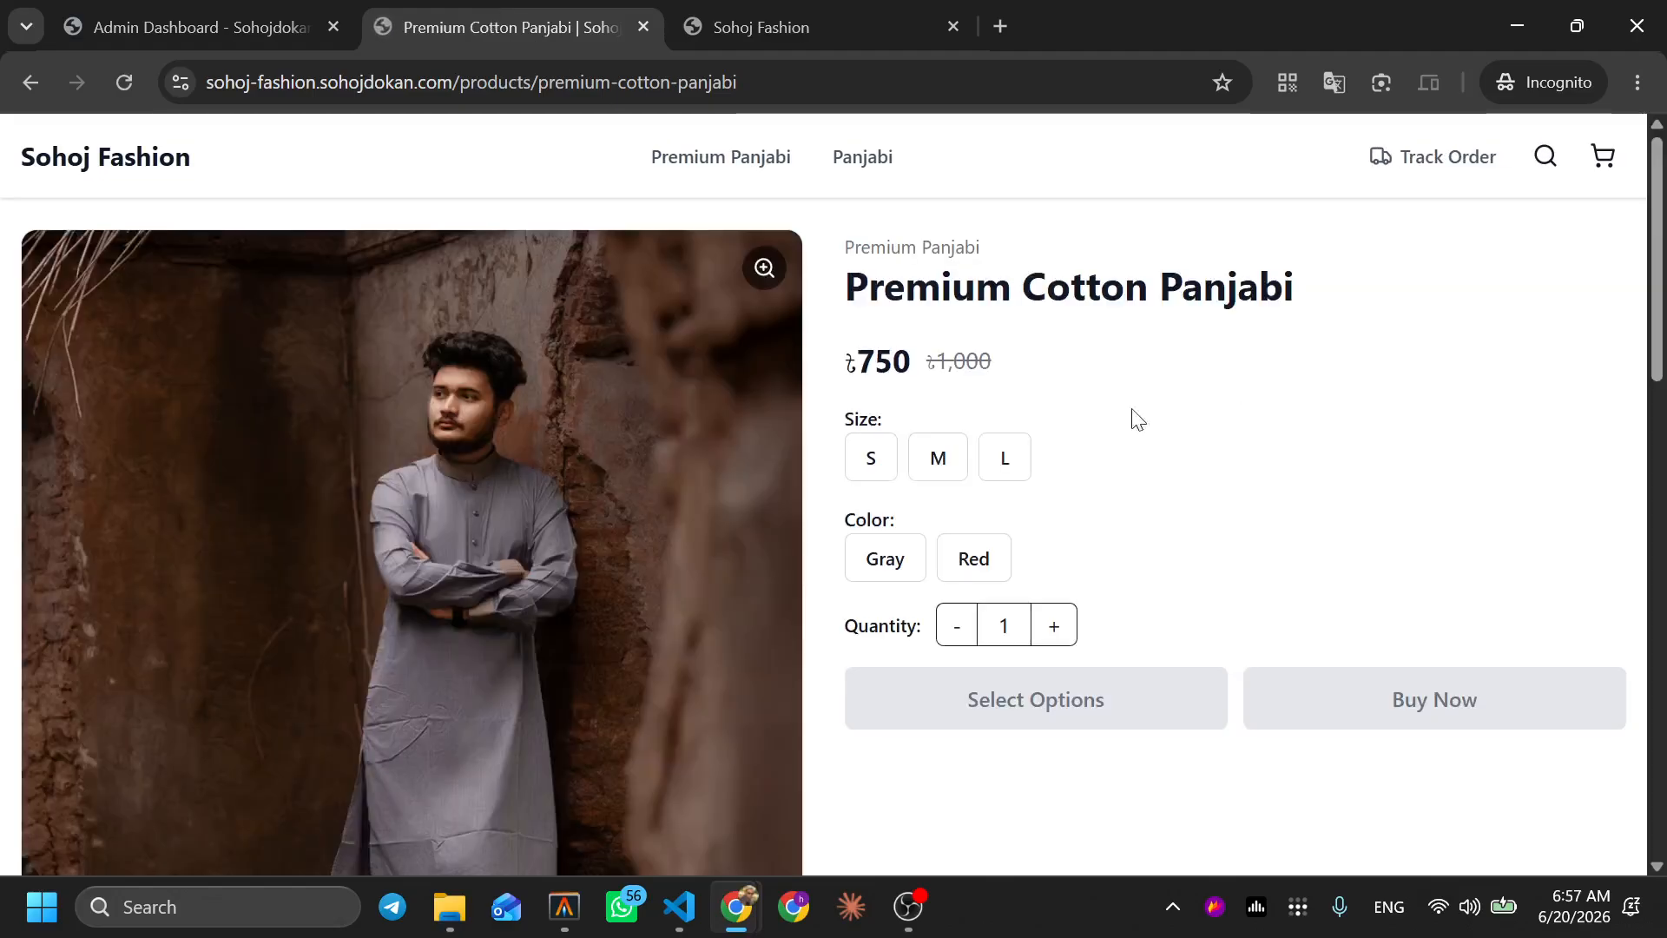
# Try size S on the storefront, then open Premium Cotton Panjabi for editing in admin
pyautogui.click(879, 474)
pyautogui.click(878, 474)
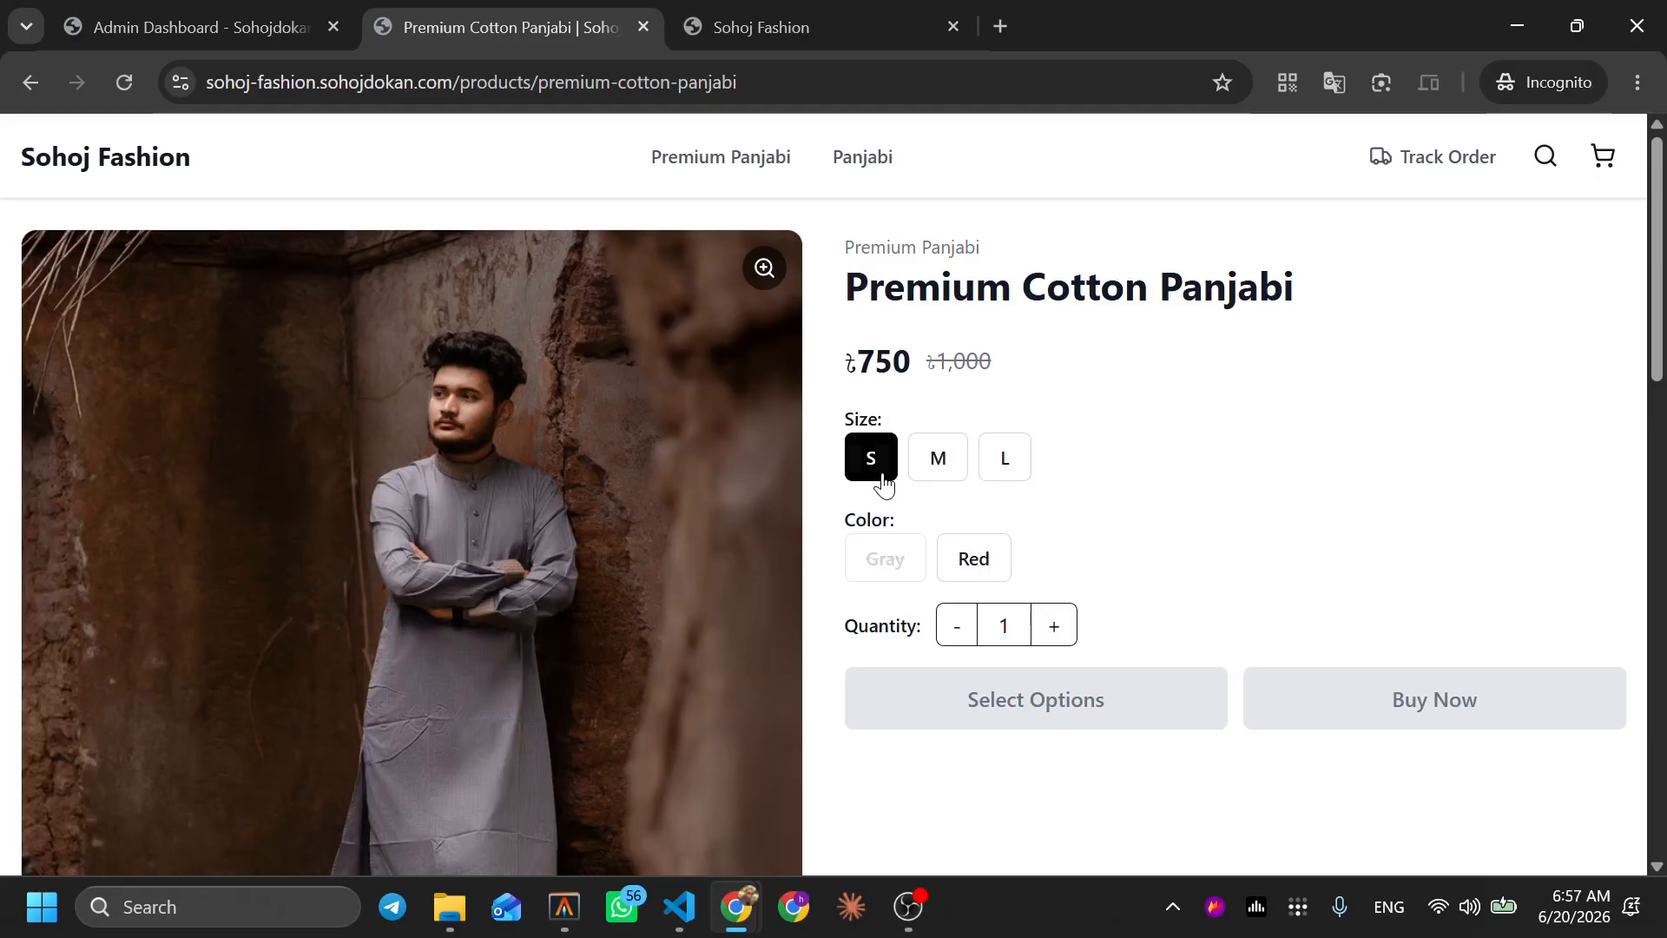
pyautogui.click(289, 13)
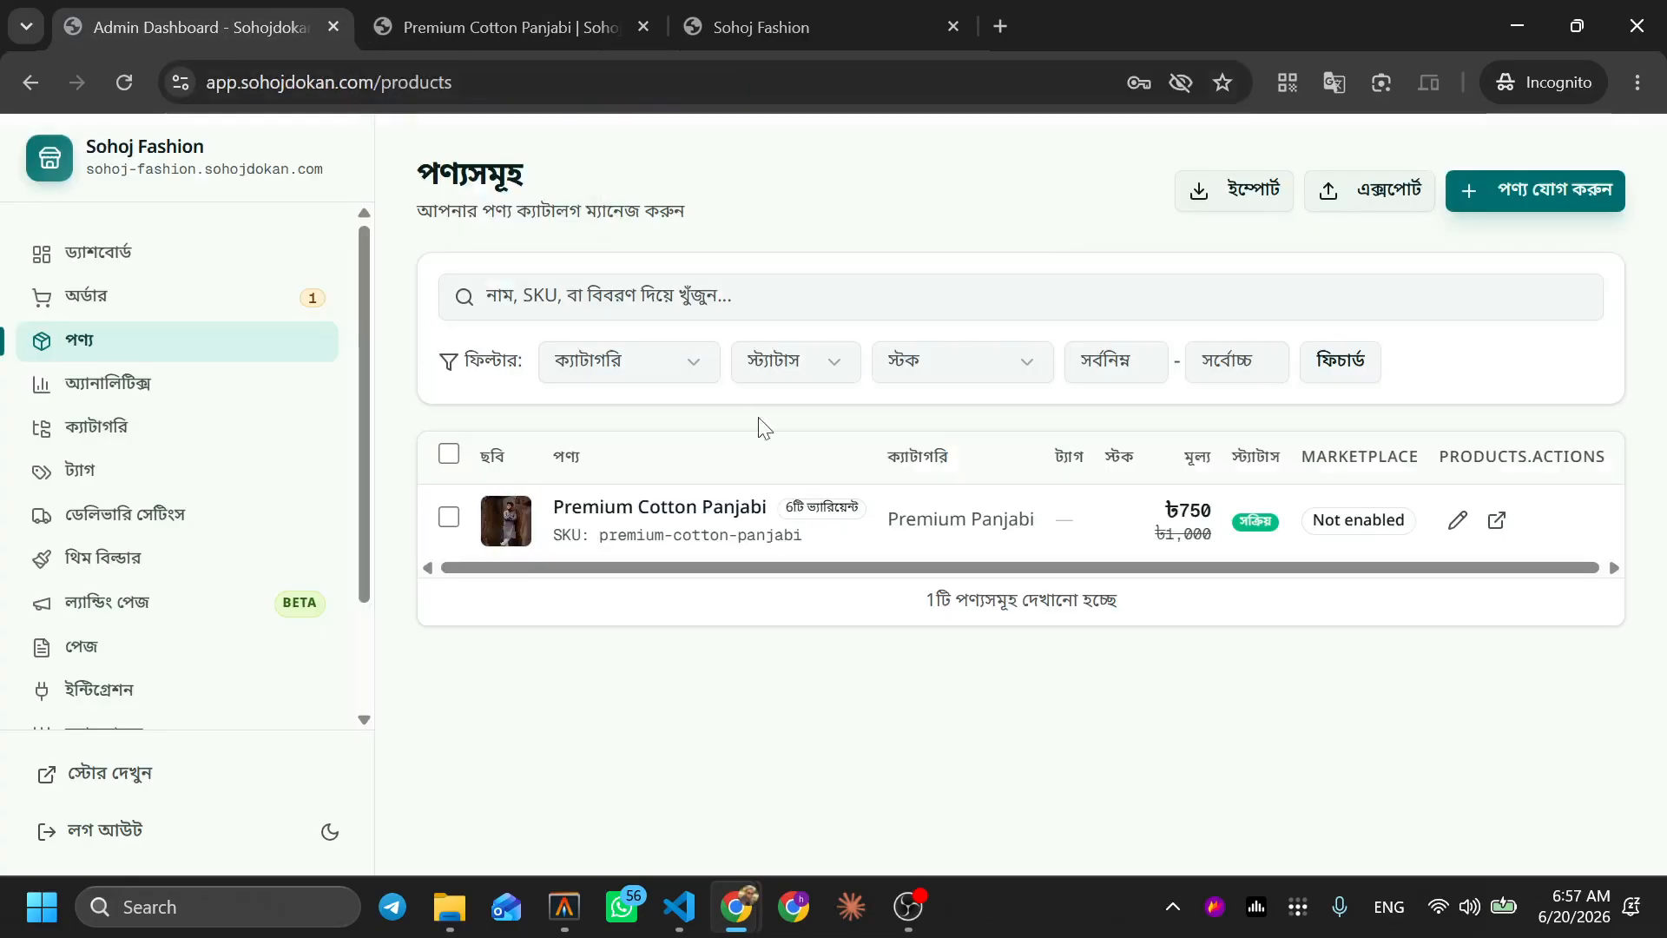
pyautogui.click(1456, 521)
# Set the S / Gray variant's stock to 1 in the ভ্যারিয়েন্ট tab and save the product
pyautogui.scroll(-2, 1042, 604)
pyautogui.scroll(3, 825, 376)
pyautogui.click(560, 252)
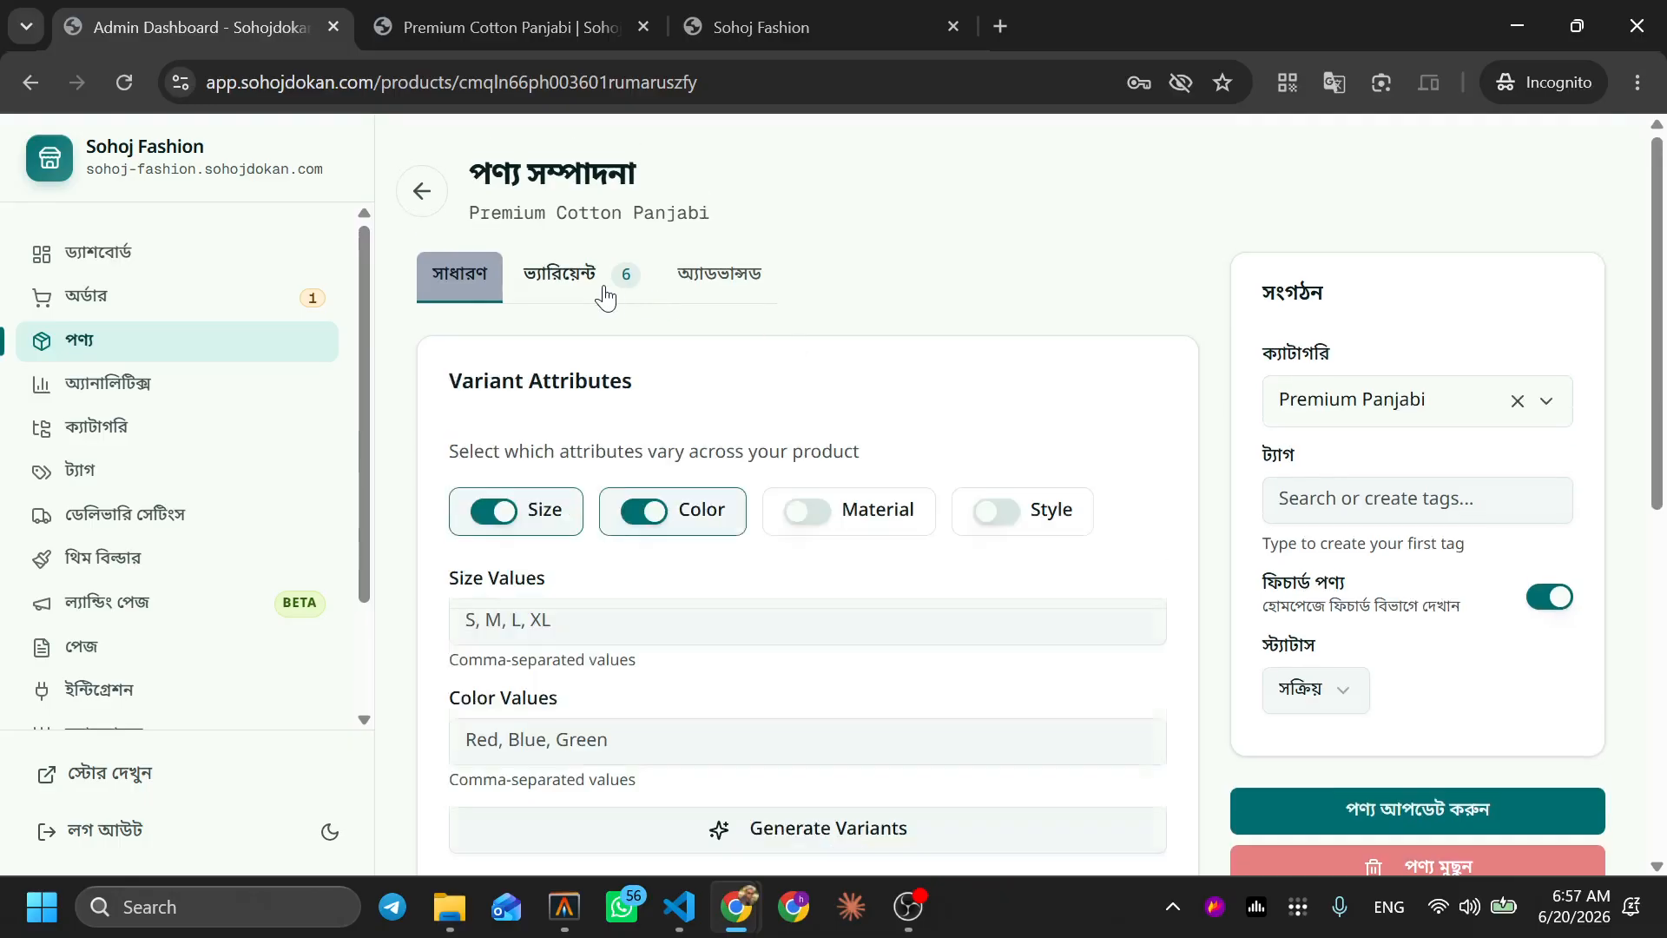
pyautogui.scroll(-4, 1102, 695)
pyautogui.click(1045, 686)
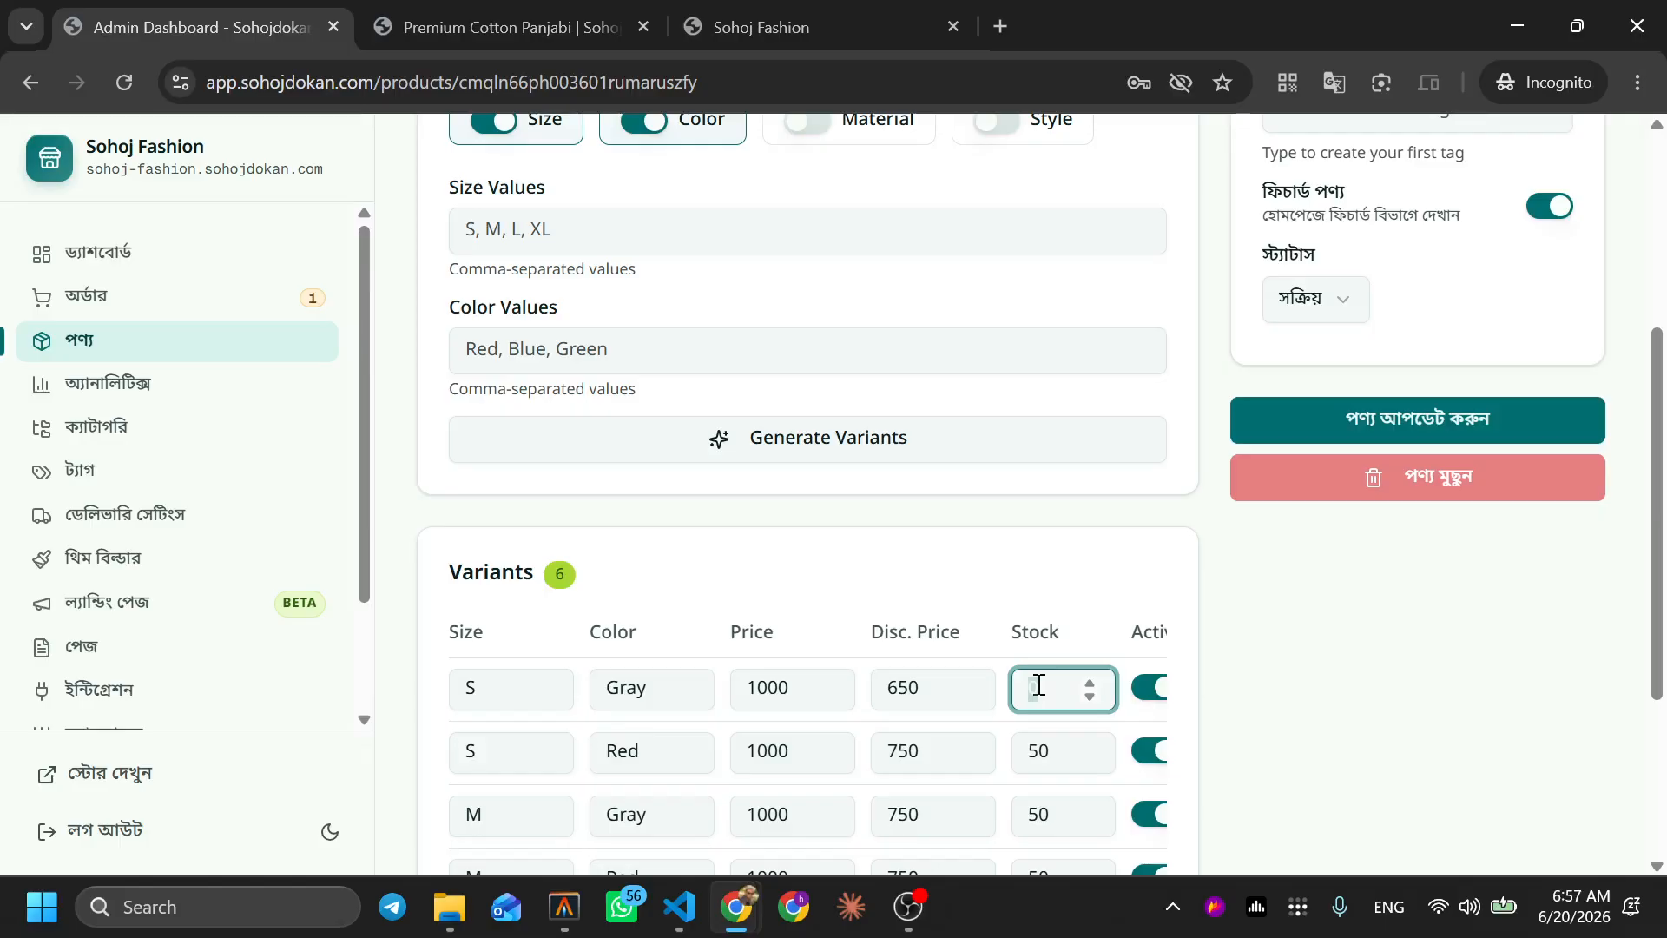
pyautogui.write('1')
pyautogui.click(1456, 420)
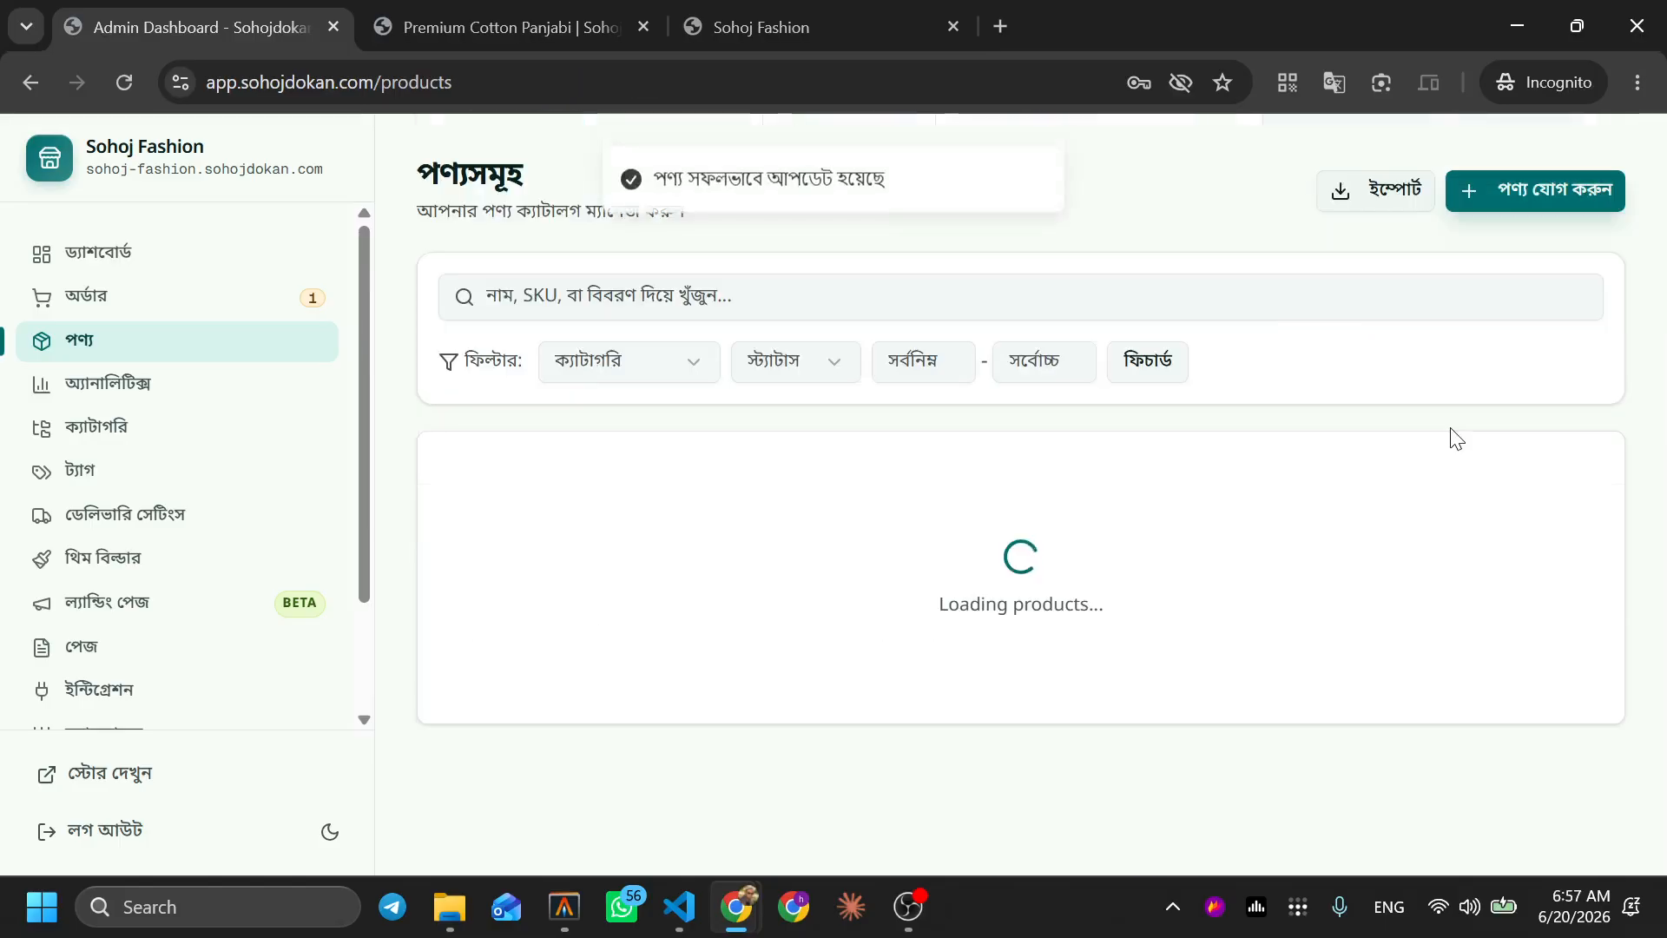
pyautogui.click(590, 10)
# Reload the product page, select size S and colour Gray, and choose Buy Now
pyautogui.press('F5')
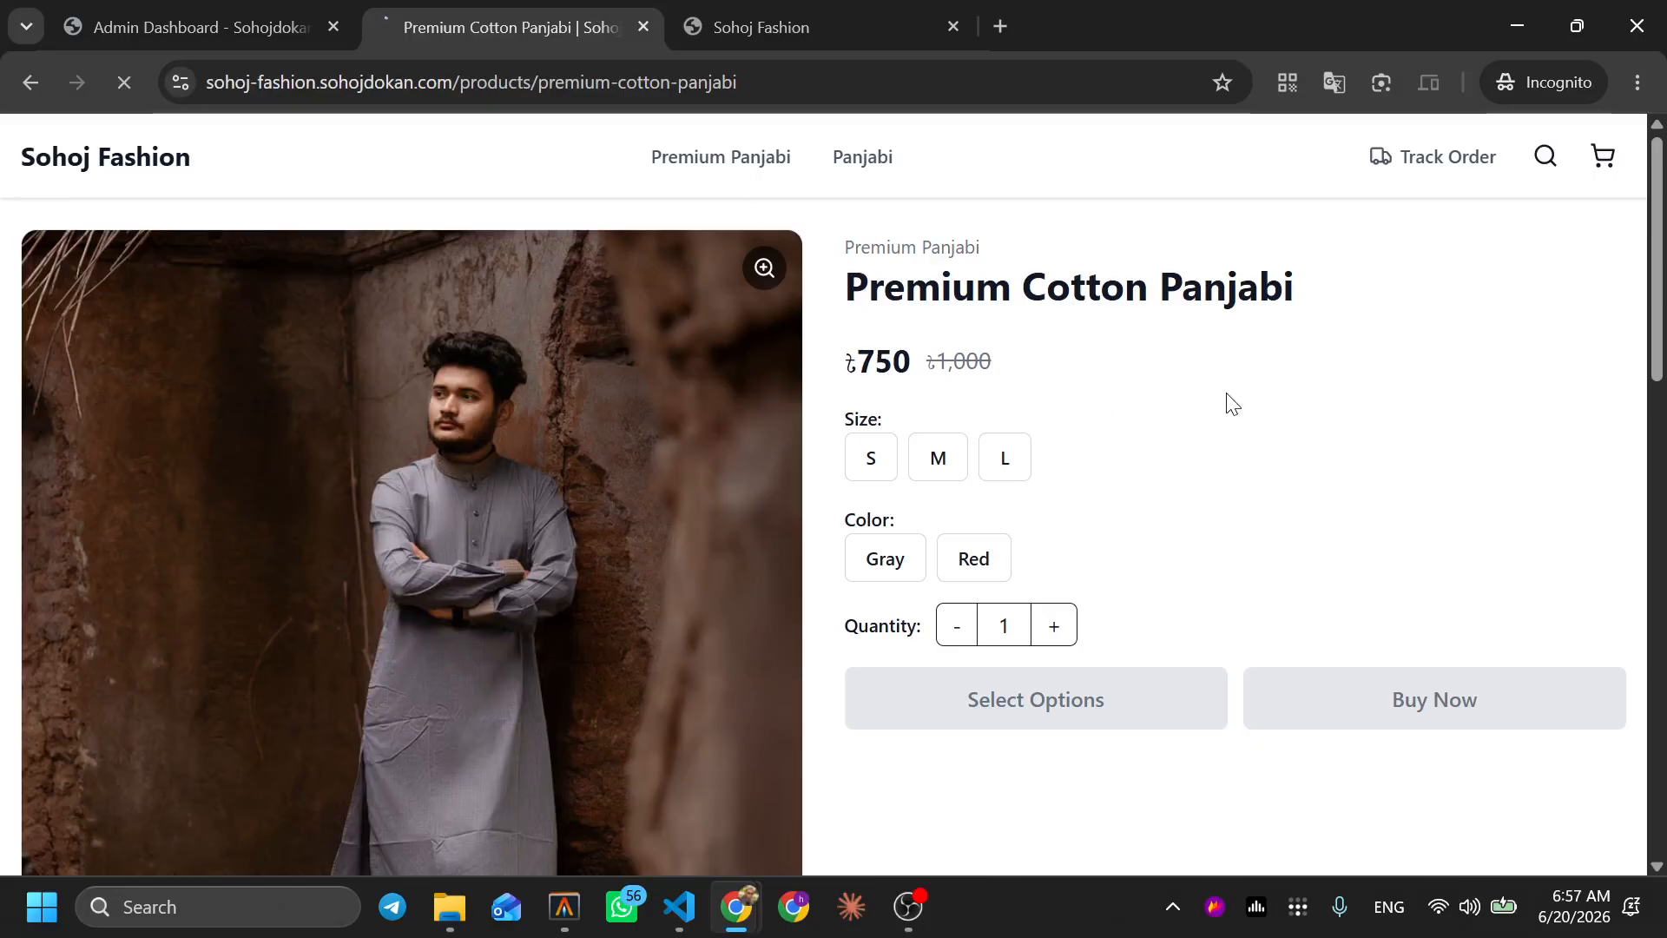
pyautogui.click(871, 457)
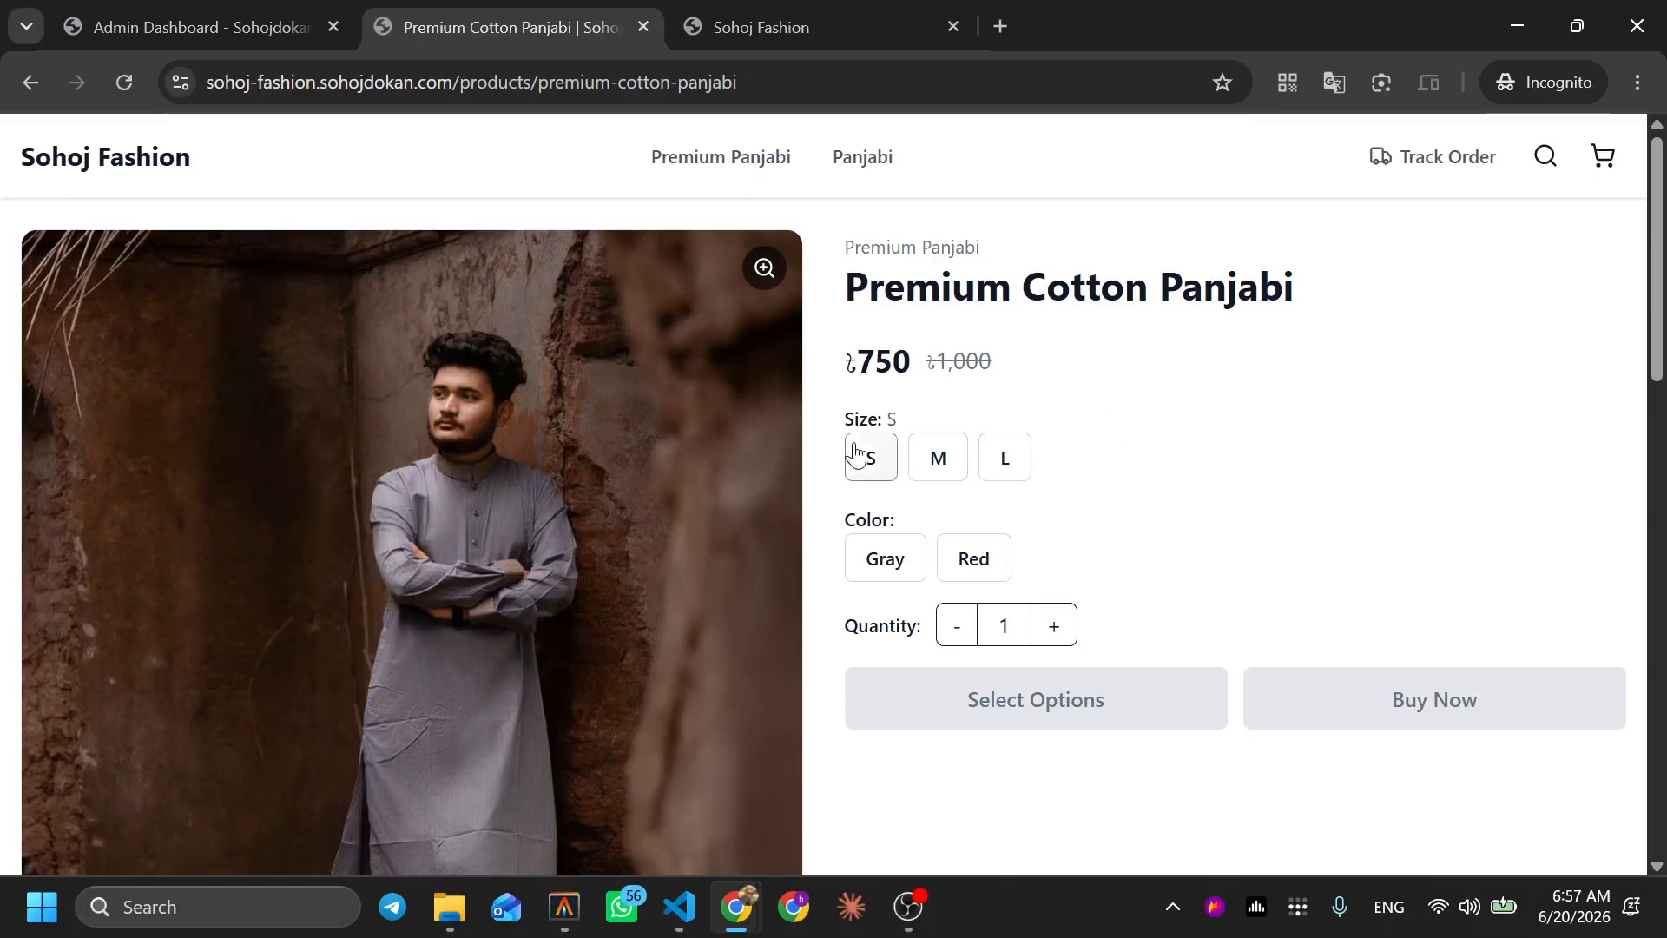
pyautogui.click(899, 560)
pyautogui.click(1457, 761)
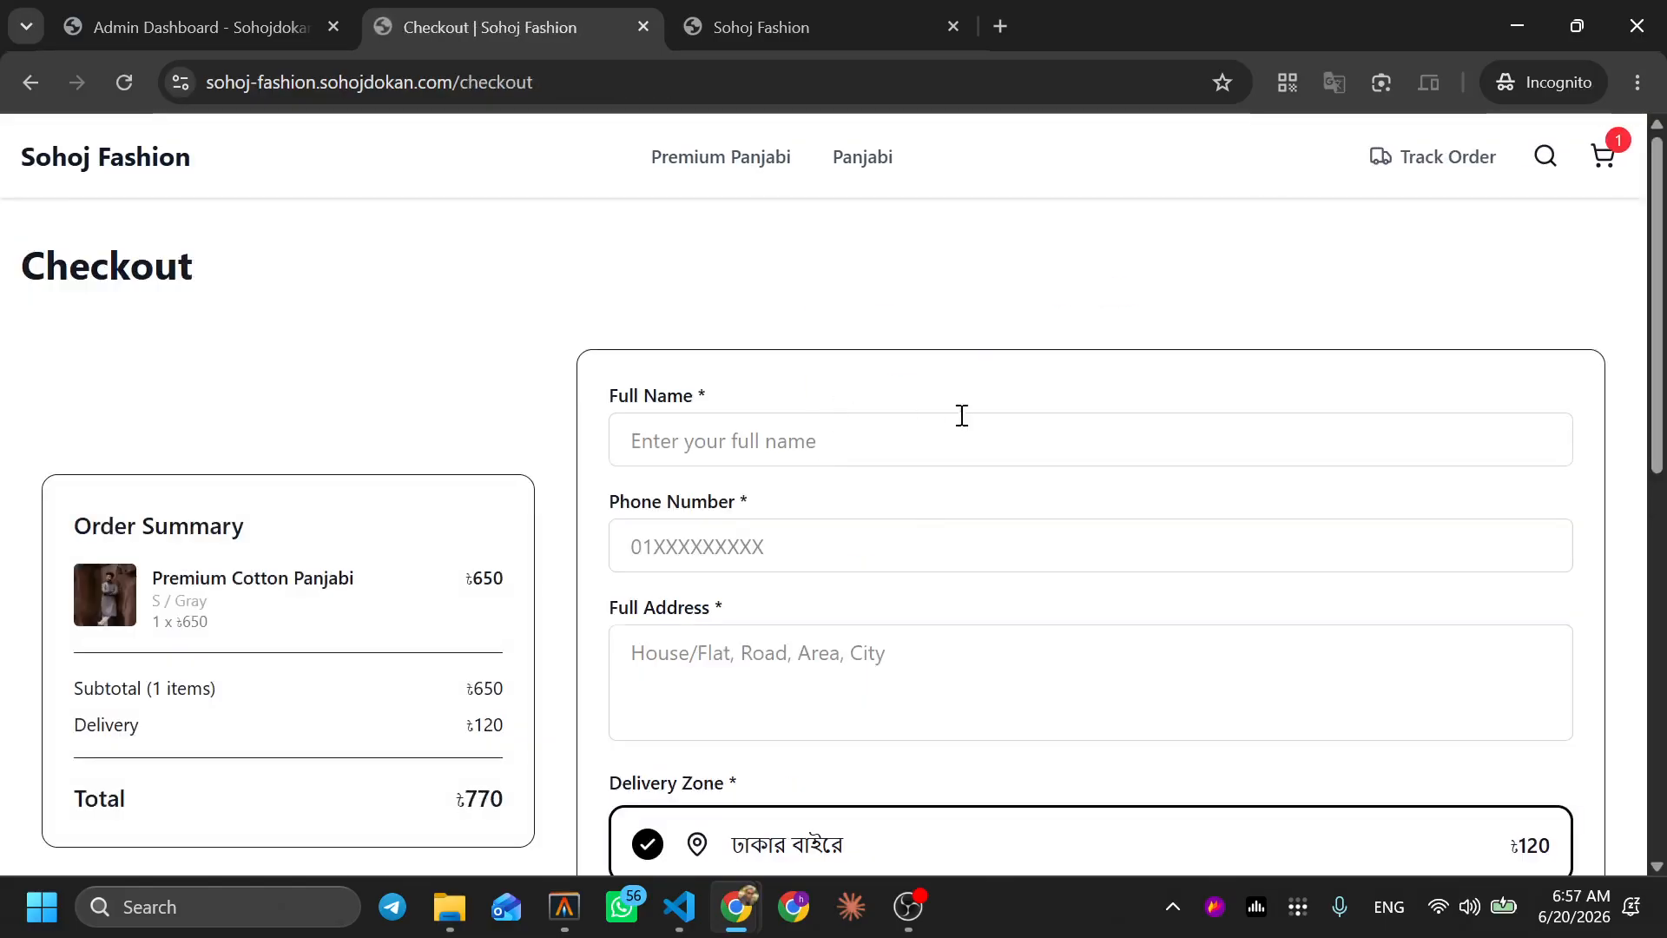
# Enter the customer's name, phone and address, place the ৳770 cash-on-delivery order, and return home
pyautogui.click(938, 449)
pyautogui.write('Demo')
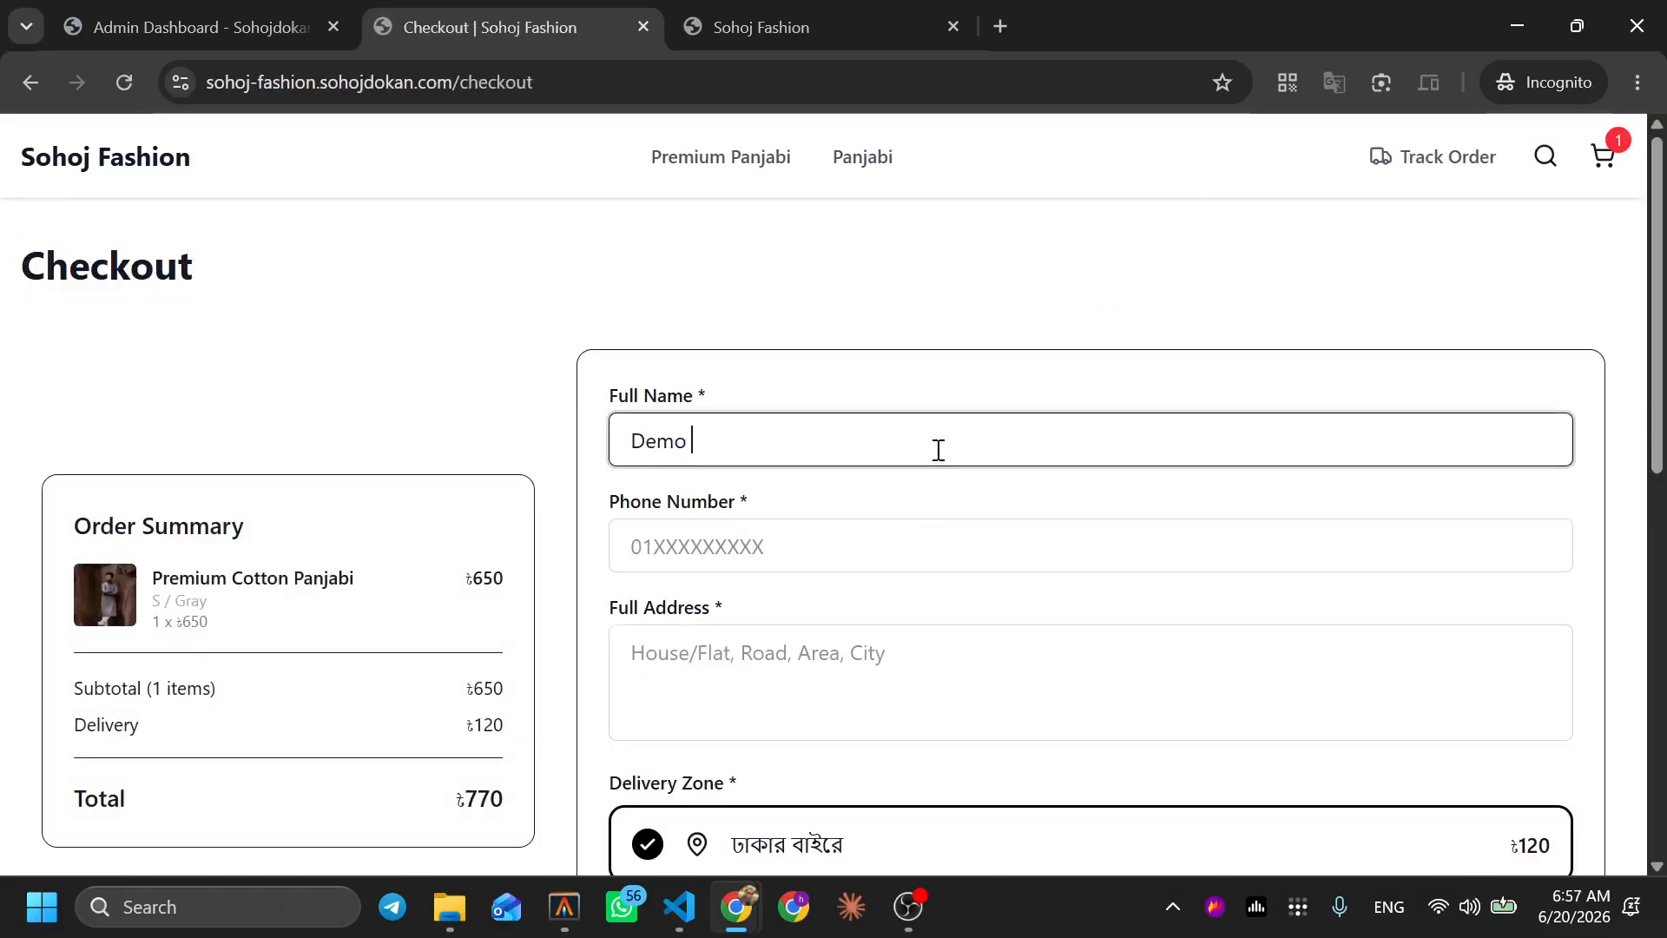
pyautogui.write(' 2')
pyautogui.press('Tab')
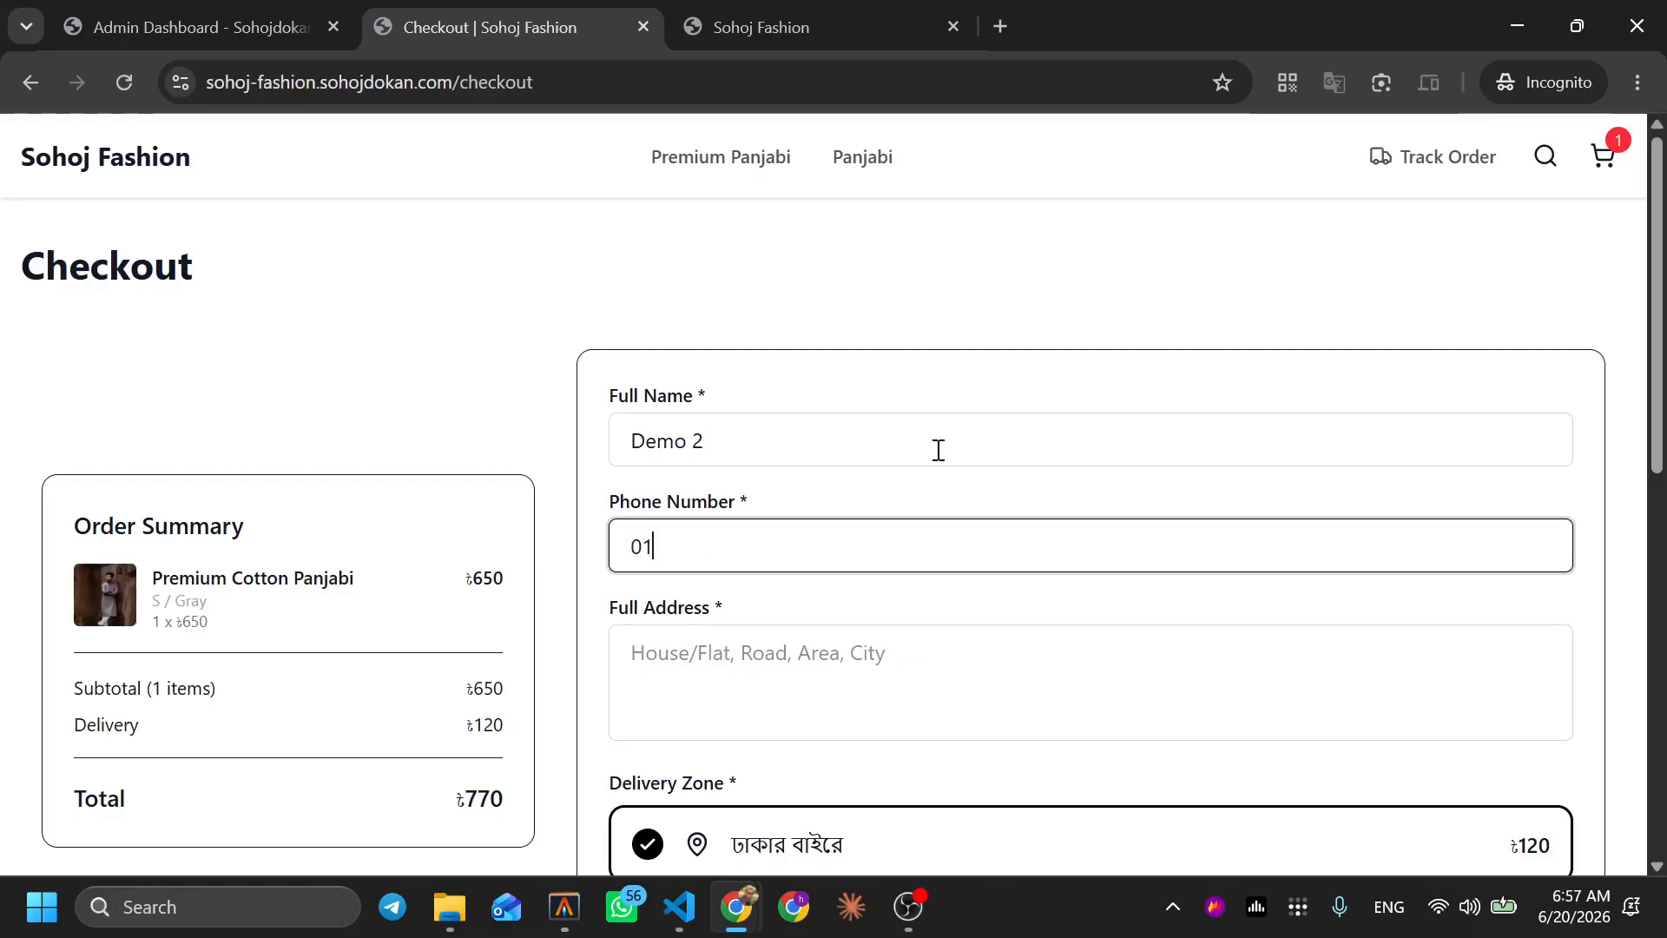
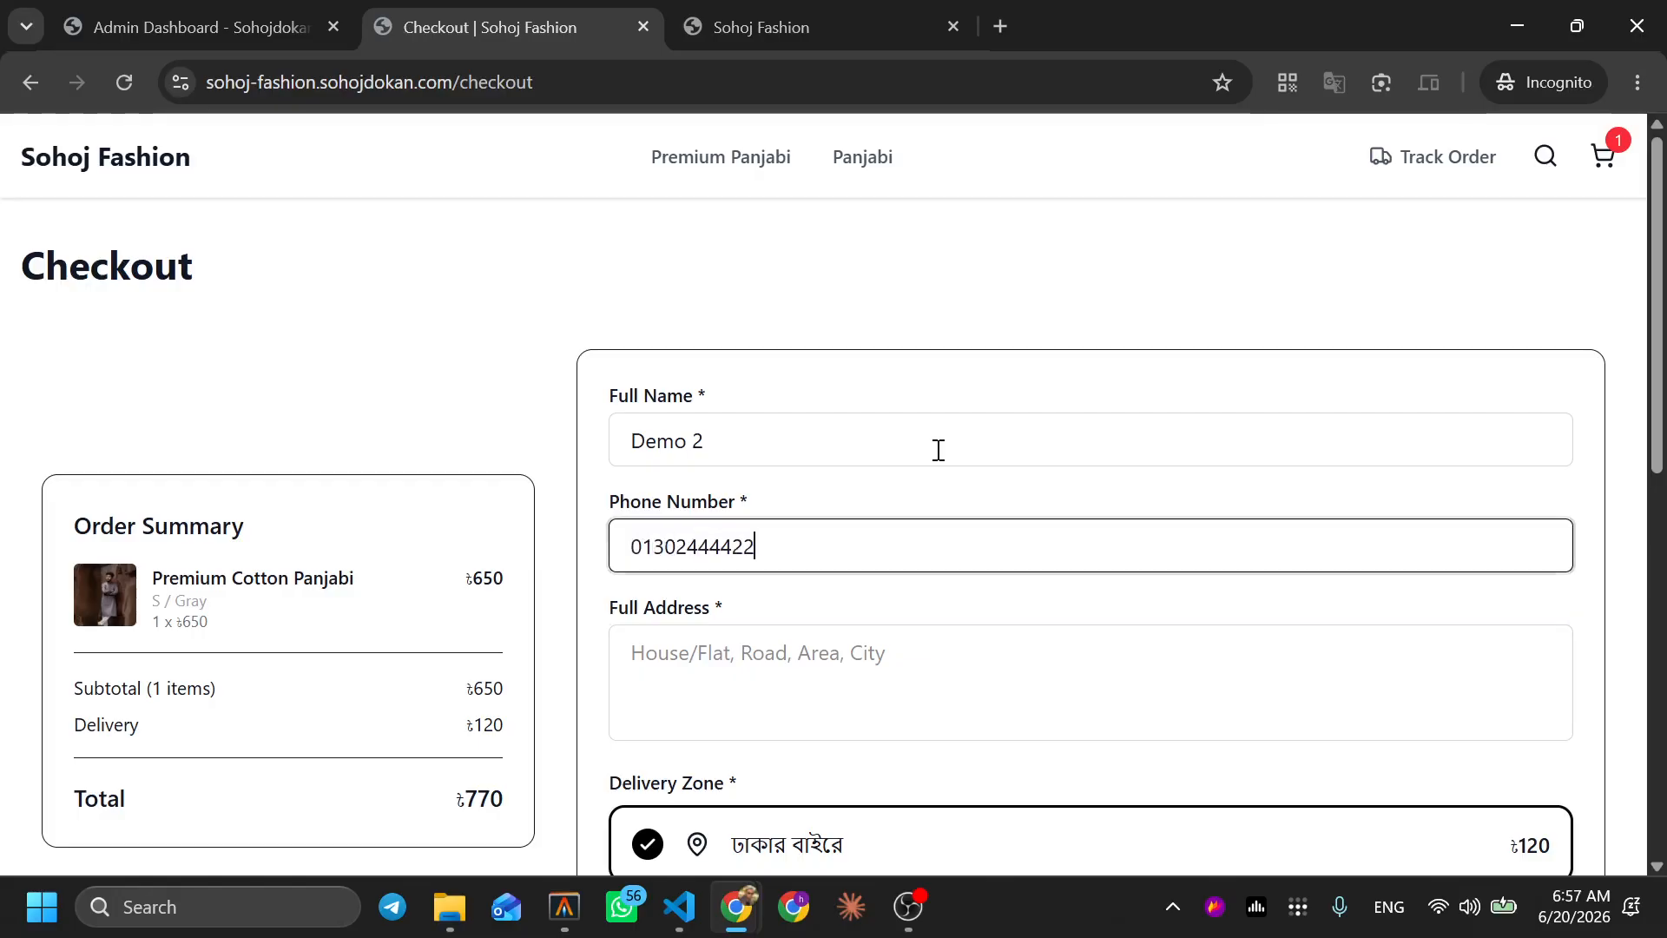
pyautogui.press('Tab')
pyautogui.write('Mirp')
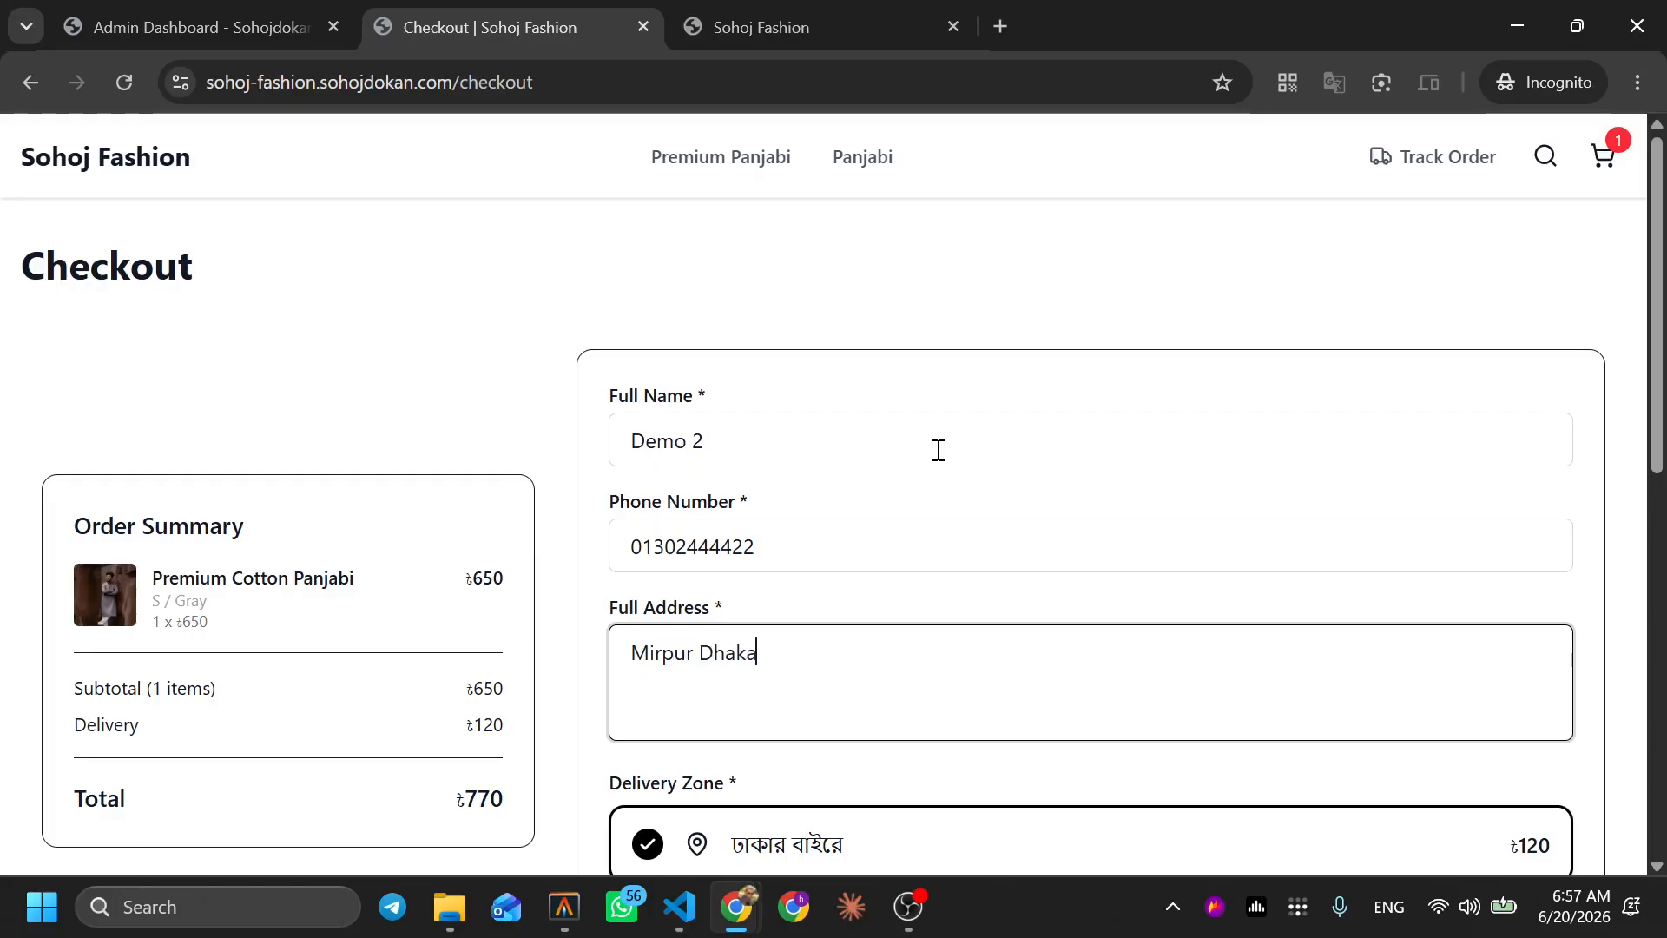
pyautogui.scroll(-6, 938, 449)
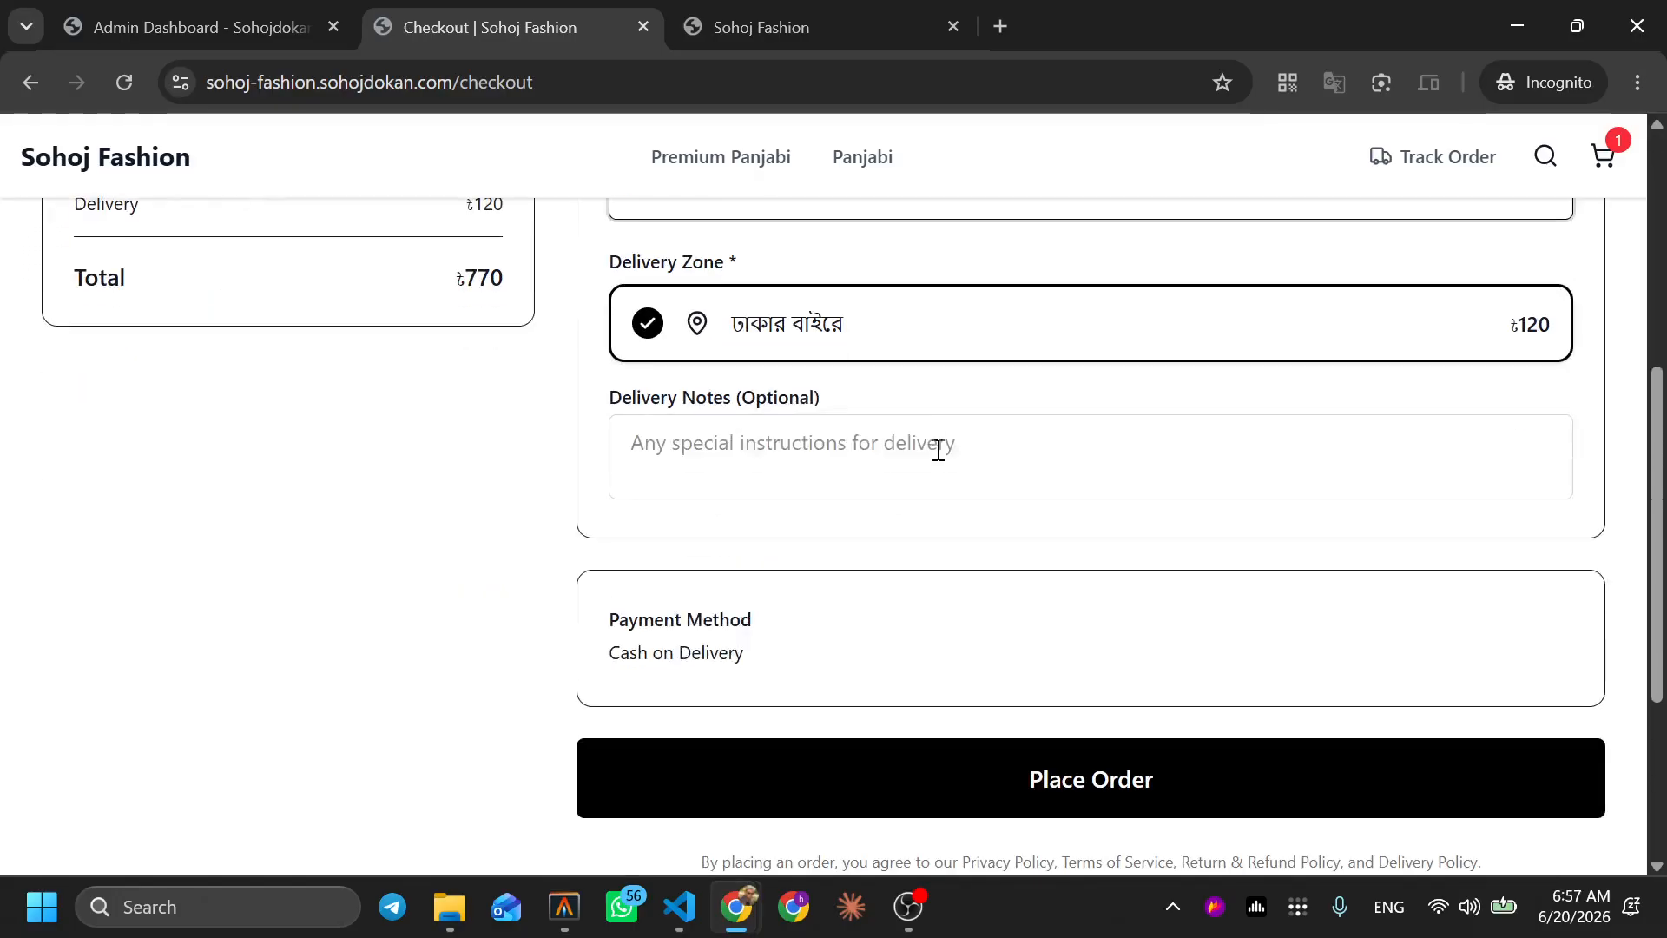
pyautogui.click(1031, 768)
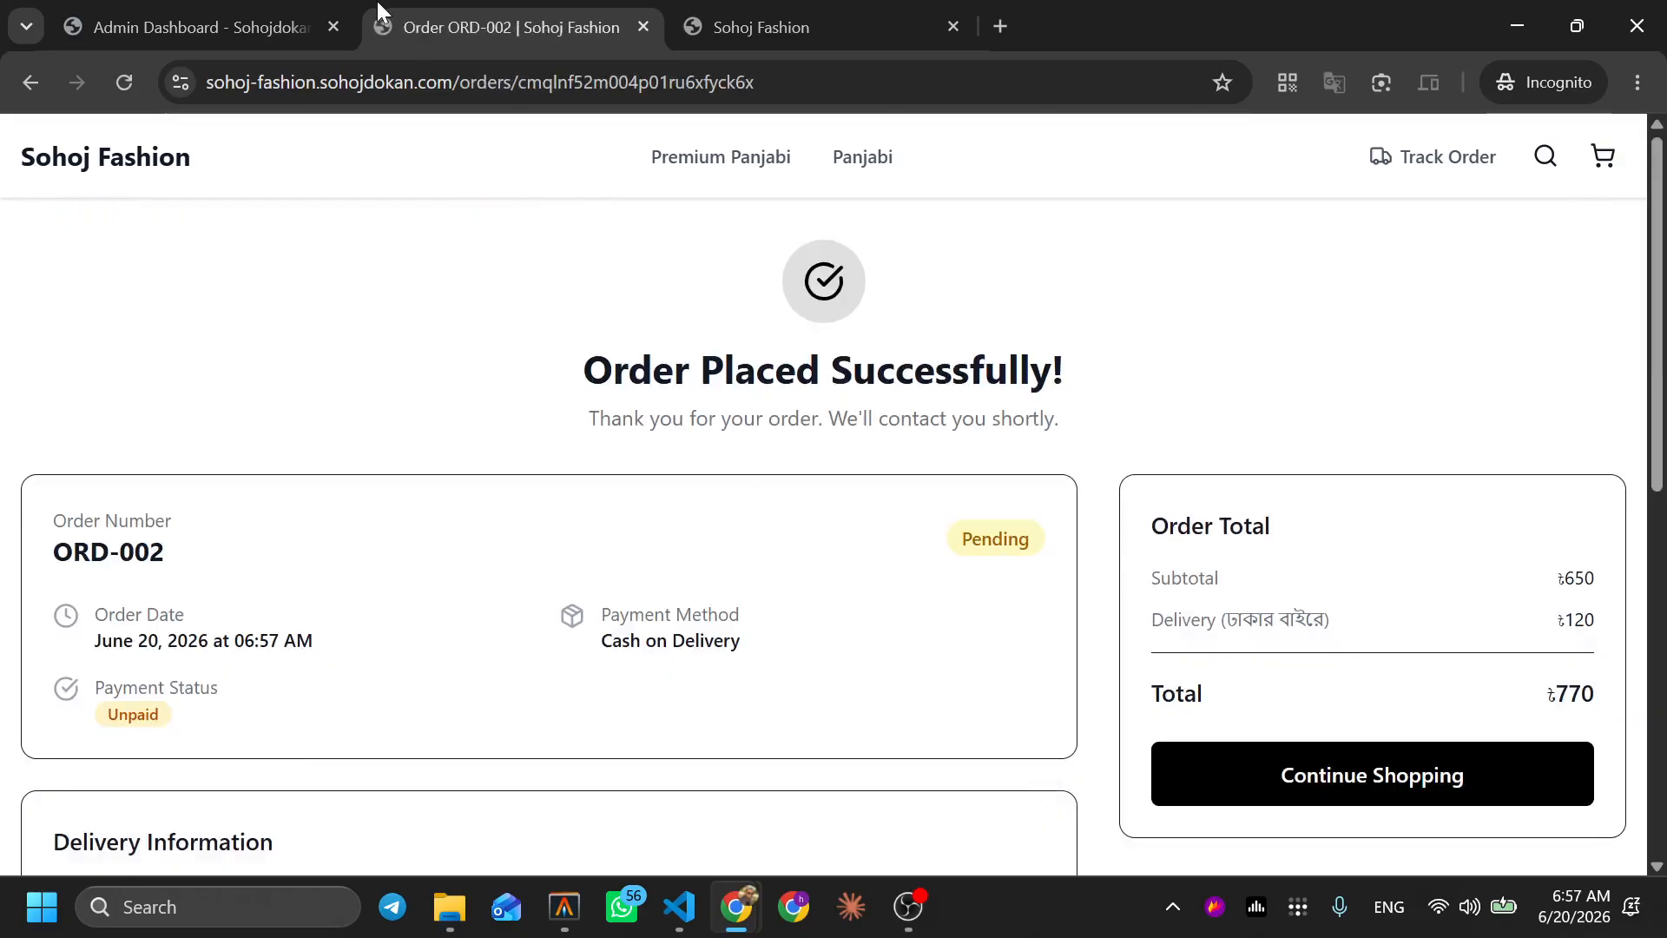
pyautogui.click(167, 173)
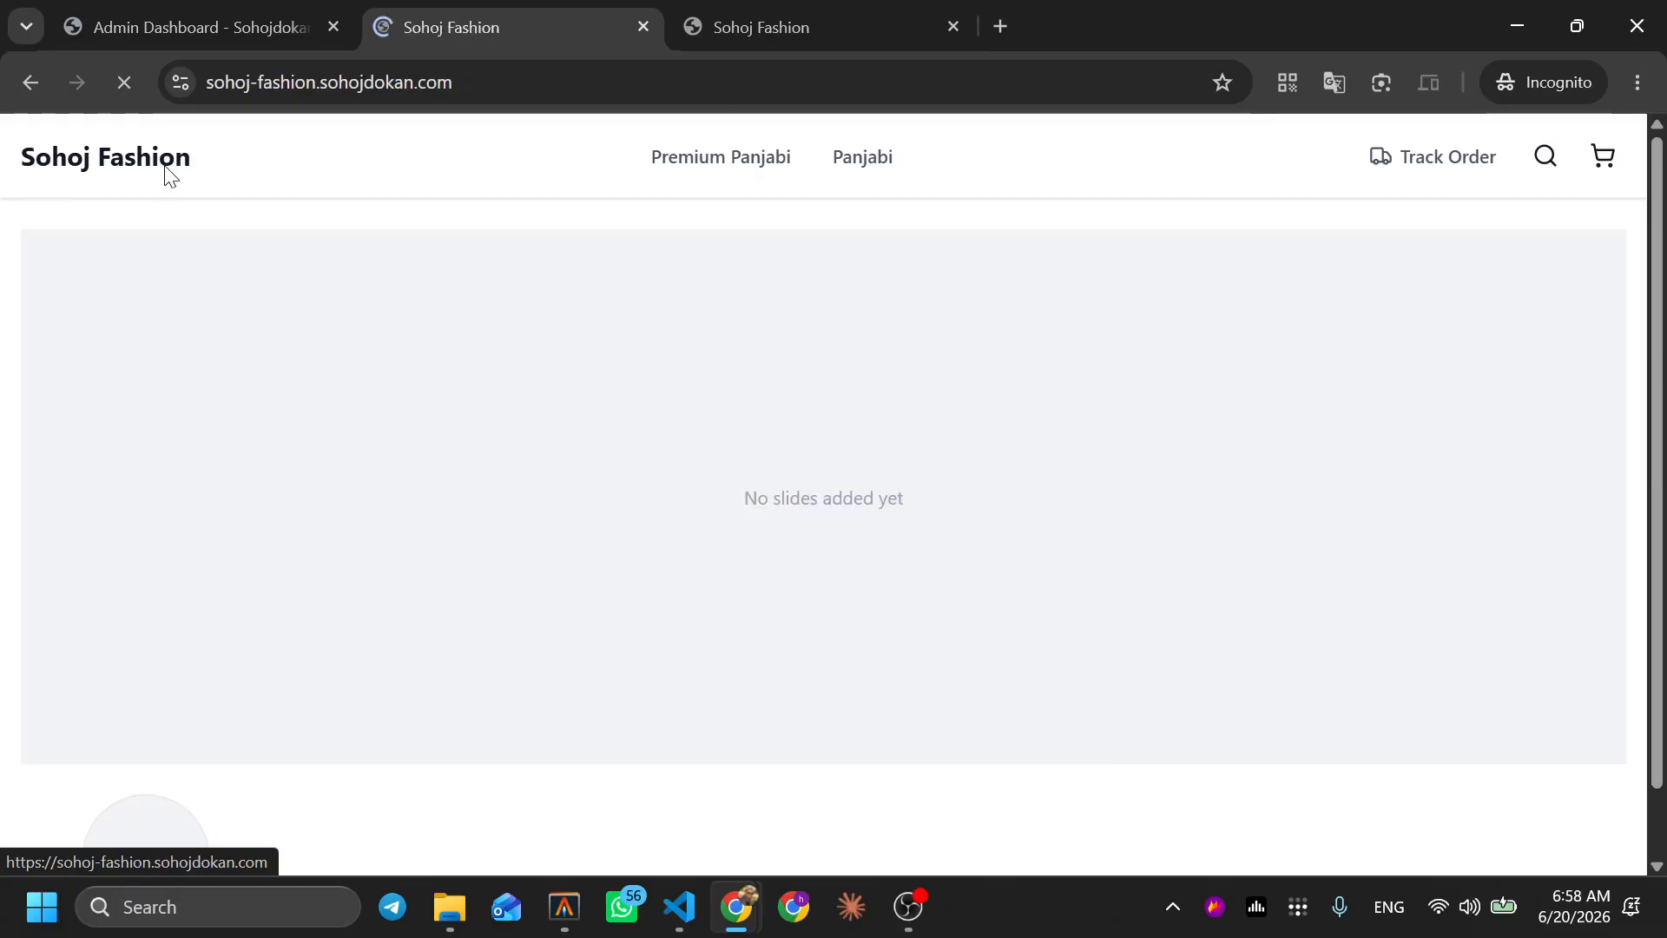
# Open Premium Cotton Panjabi from Featured Products, select Gray and S, and highlight 'In stock (1 available)'
pyautogui.scroll(-8, 748, 474)
pyautogui.click(104, 510)
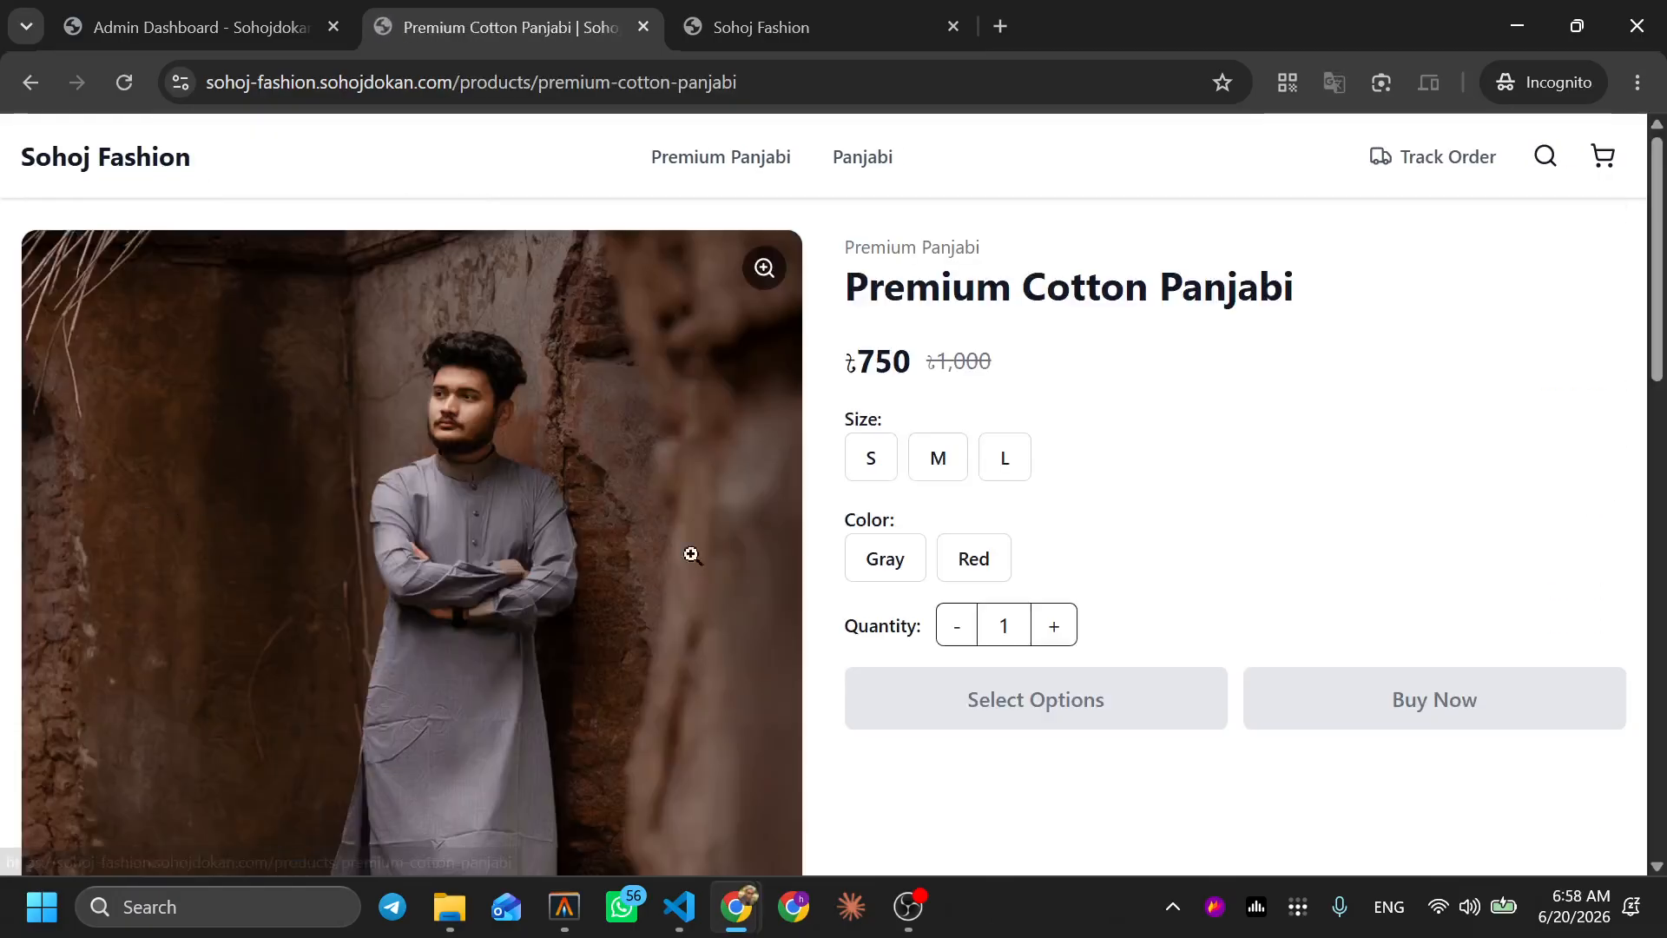
pyautogui.click(887, 569)
pyautogui.click(872, 460)
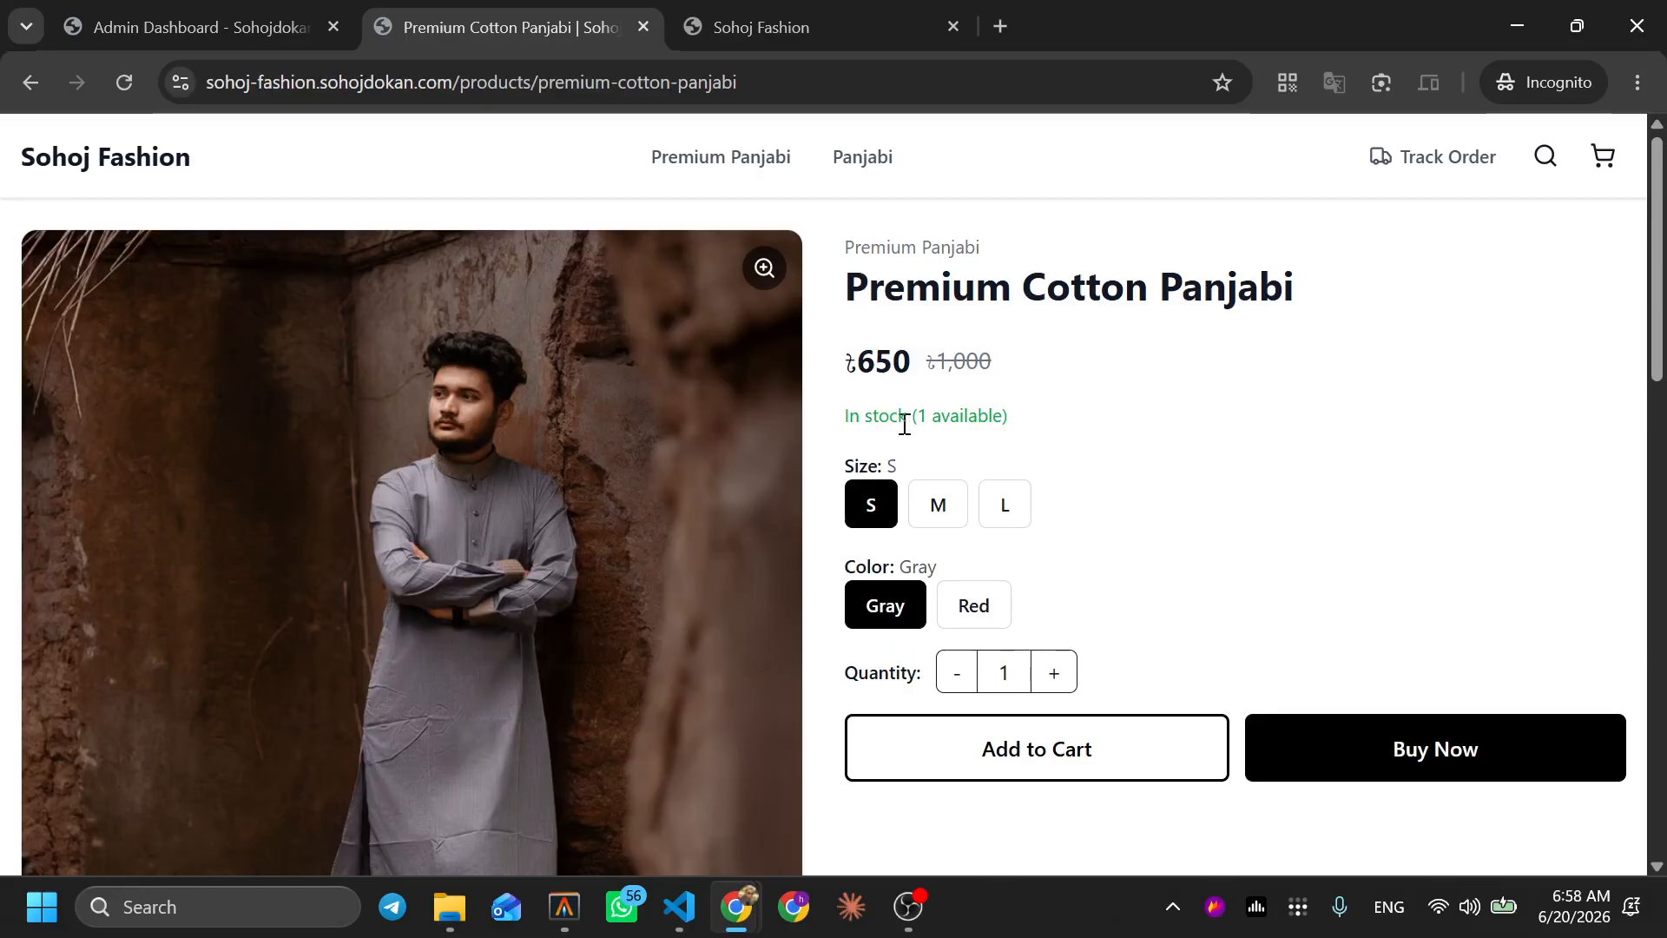
pyautogui.moveTo(919, 415); pyautogui.dragTo(1001, 420)
pyautogui.click(1013, 421)
# Open the newest order under অর্ডার and change its status to কনফার্মড
pyautogui.click(223, 13)
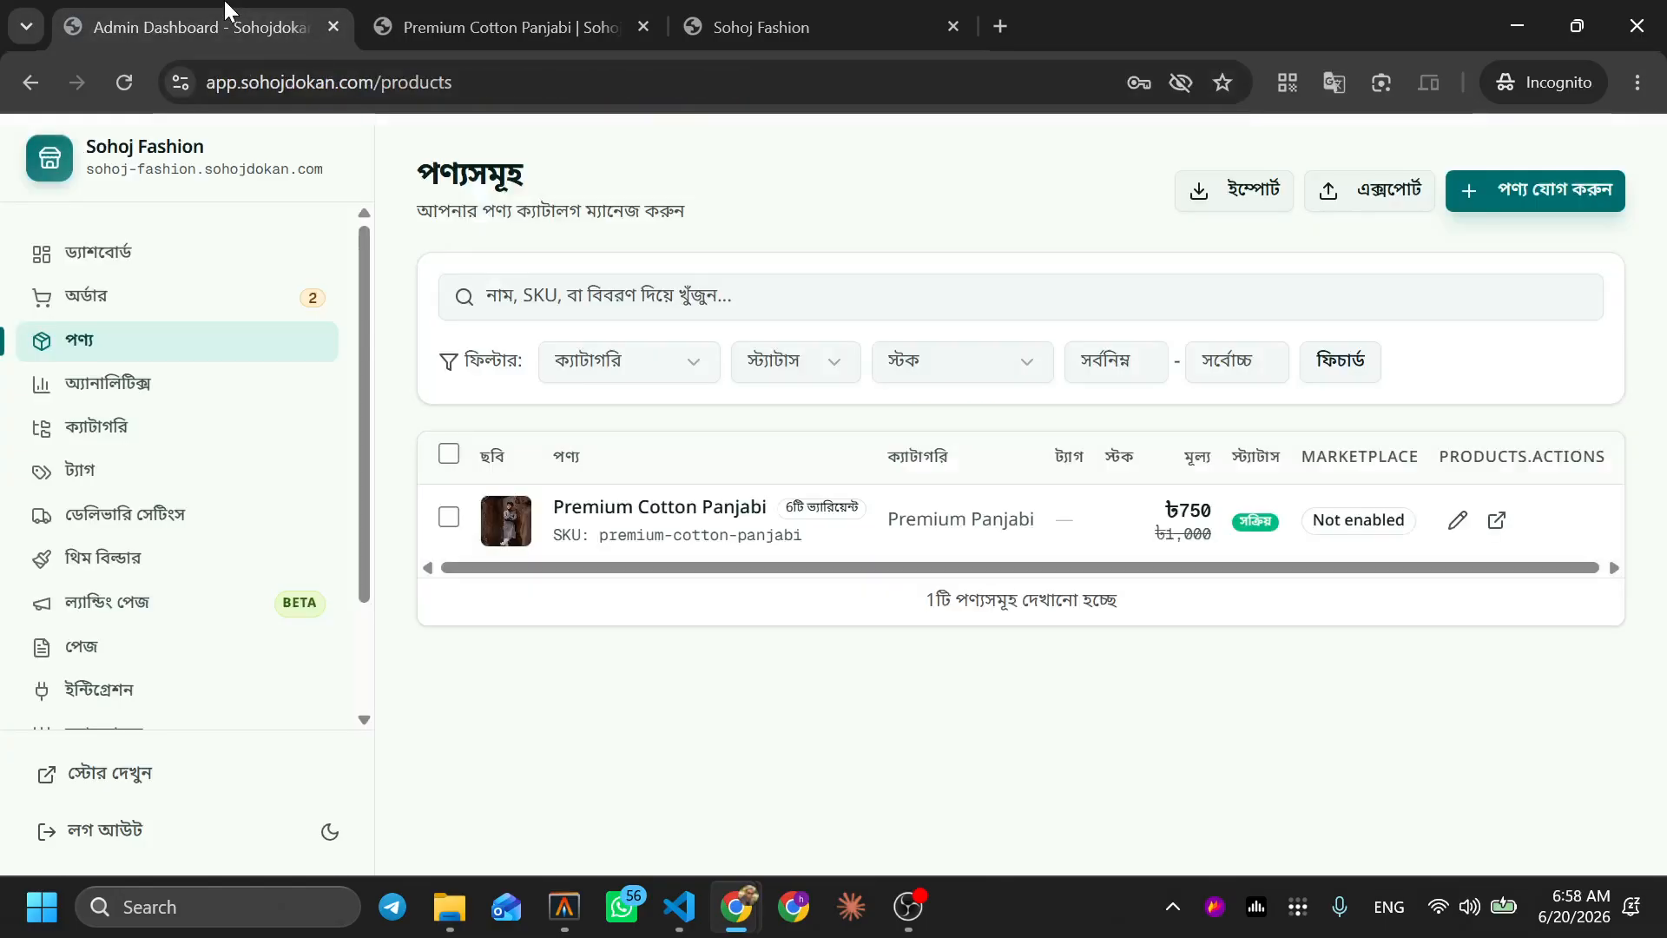
pyautogui.click(176, 297)
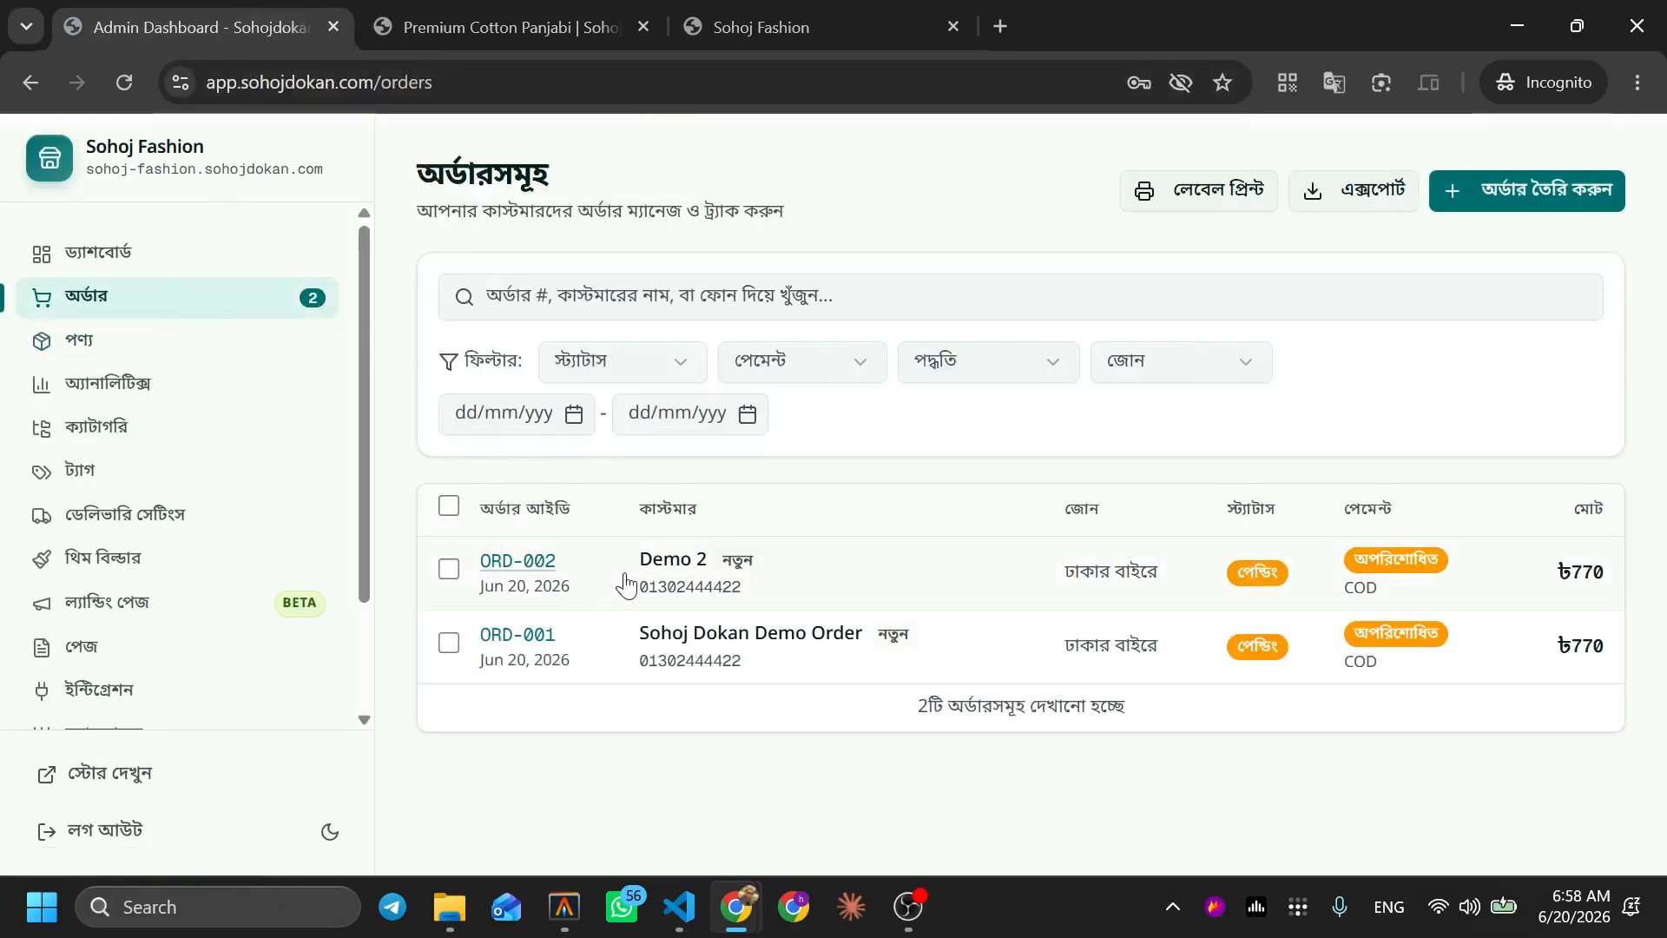
pyautogui.click(570, 574)
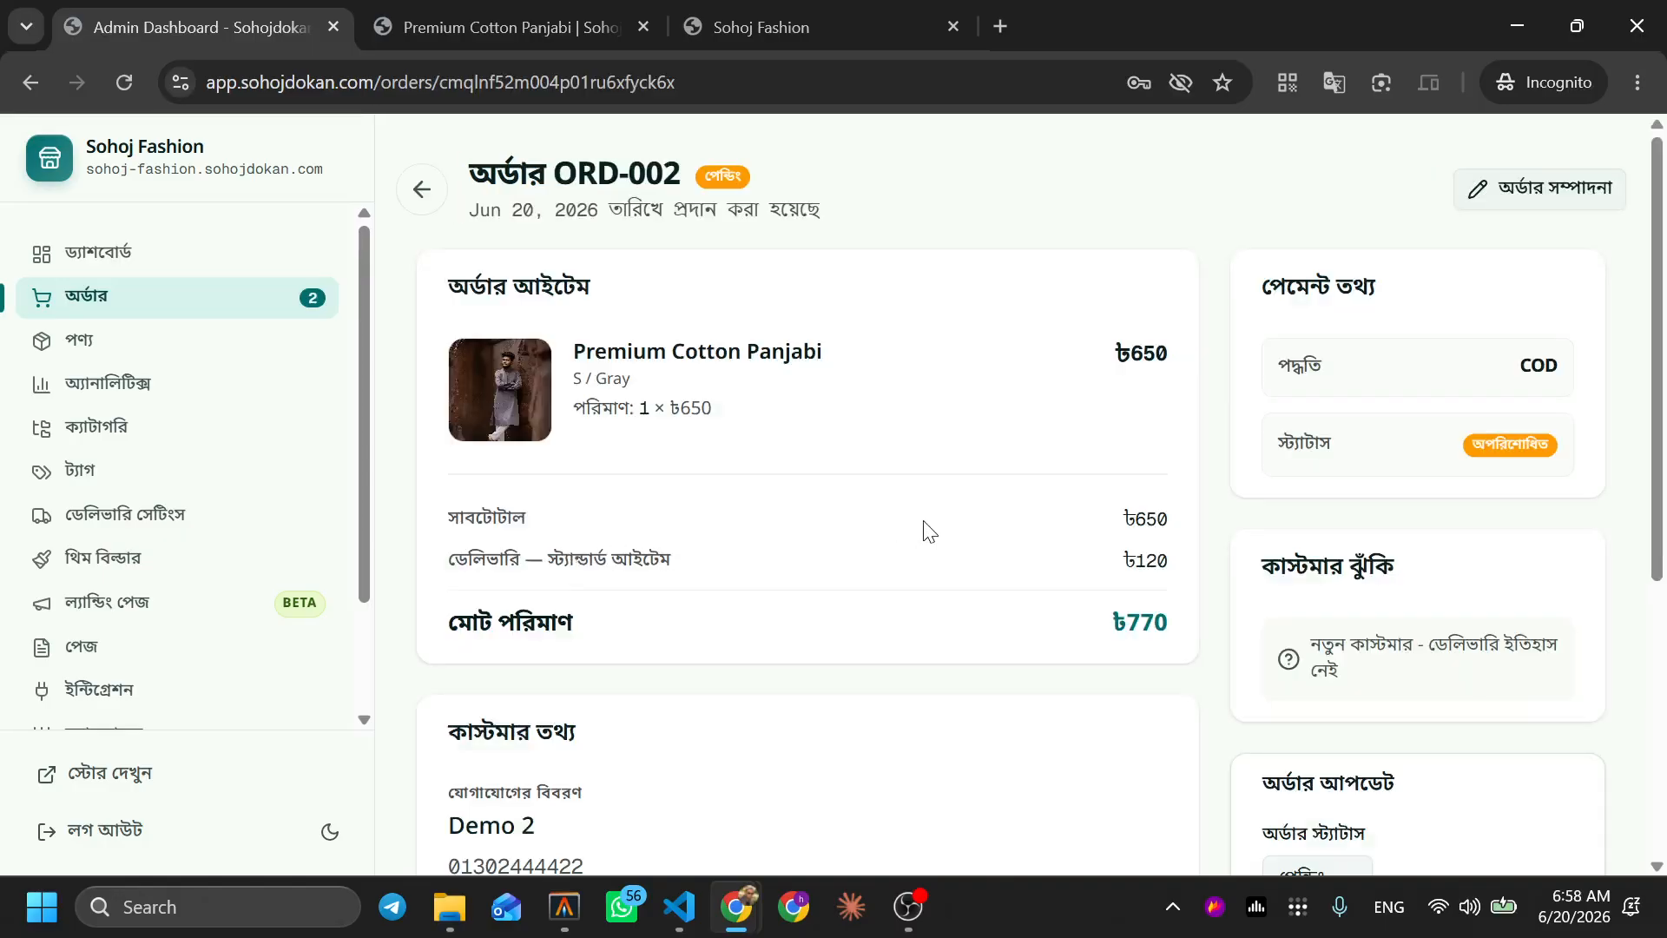
pyautogui.scroll(-5, 925, 529)
pyautogui.click(1317, 484)
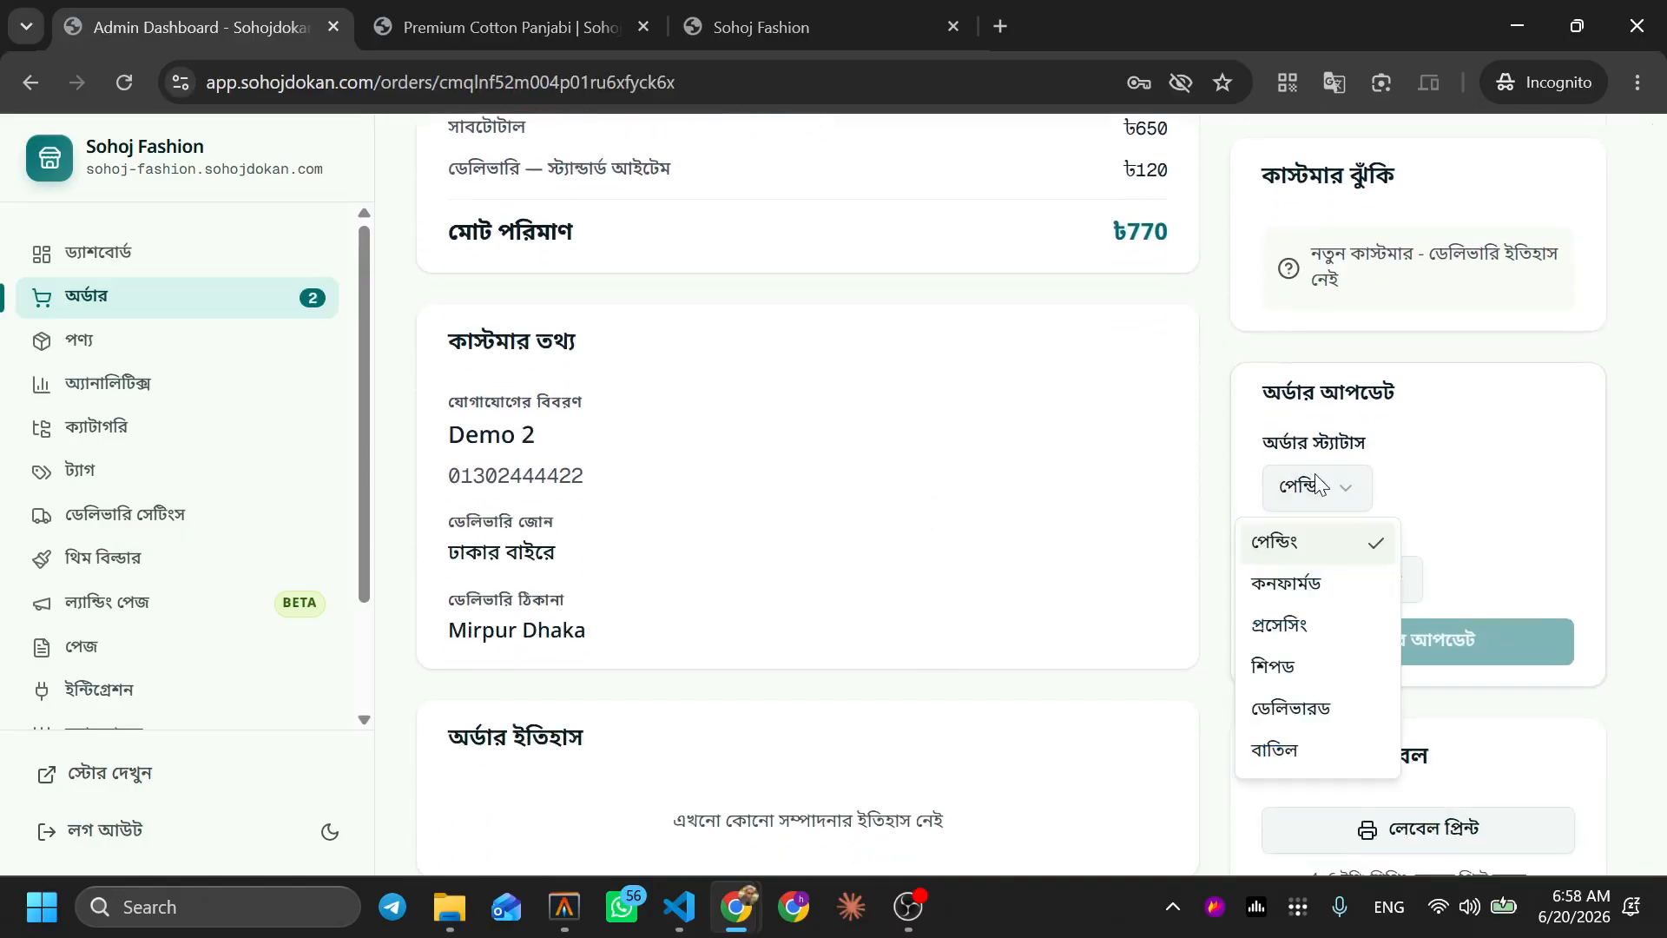
pyautogui.click(1311, 580)
pyautogui.click(1396, 652)
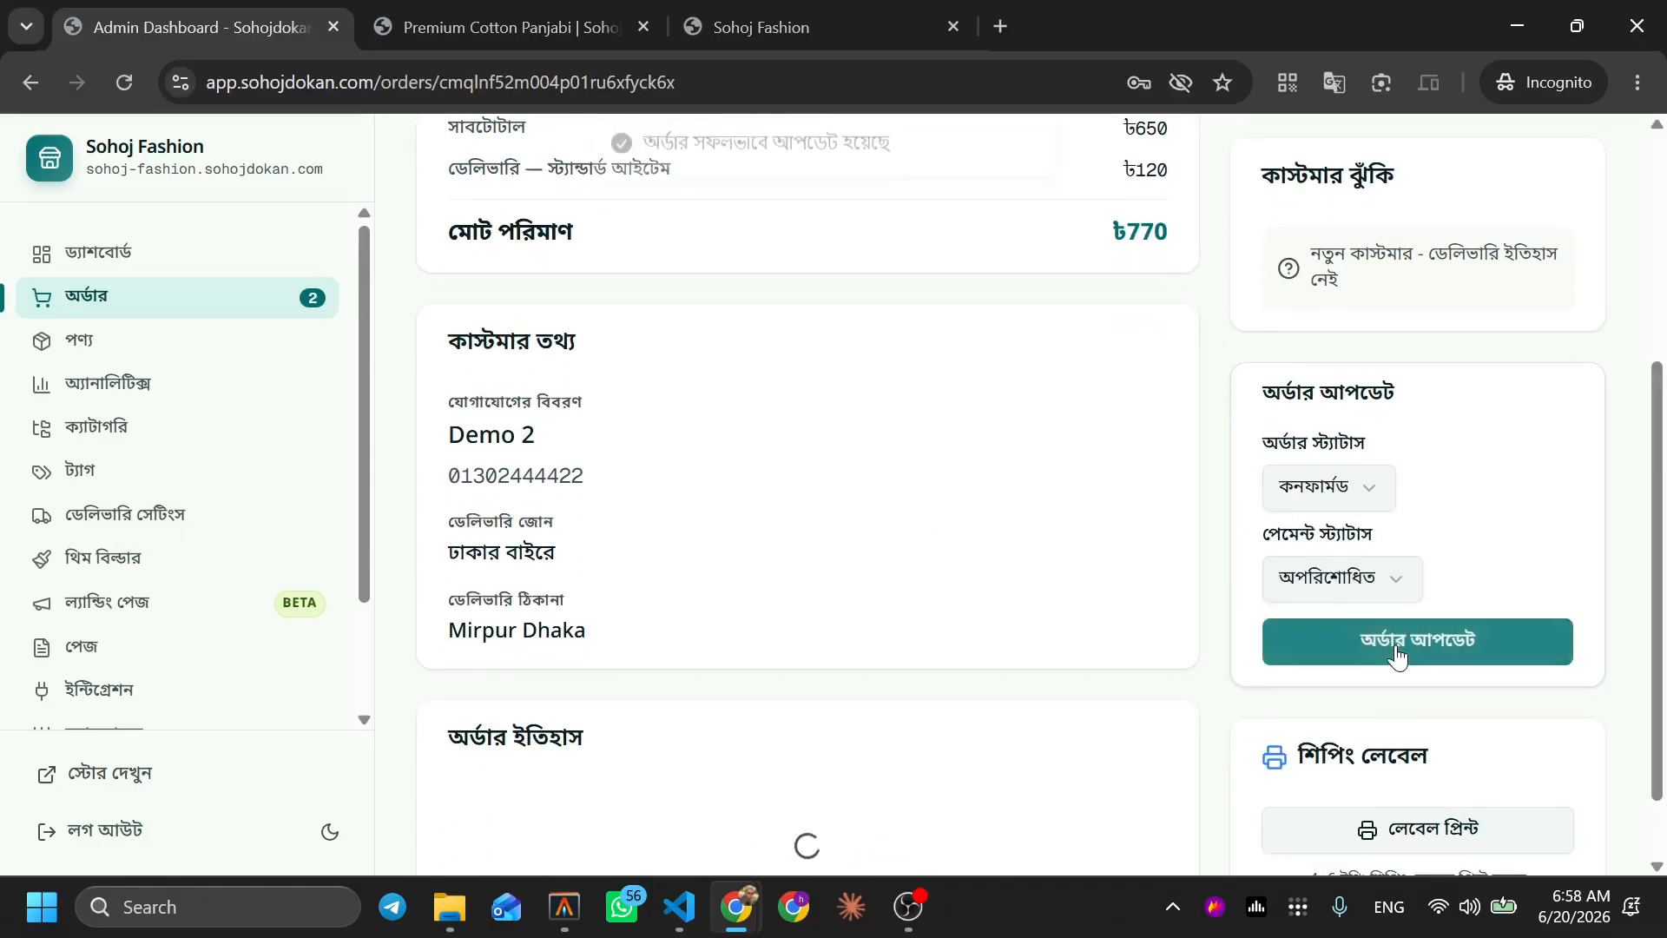
pyautogui.click(469, 21)
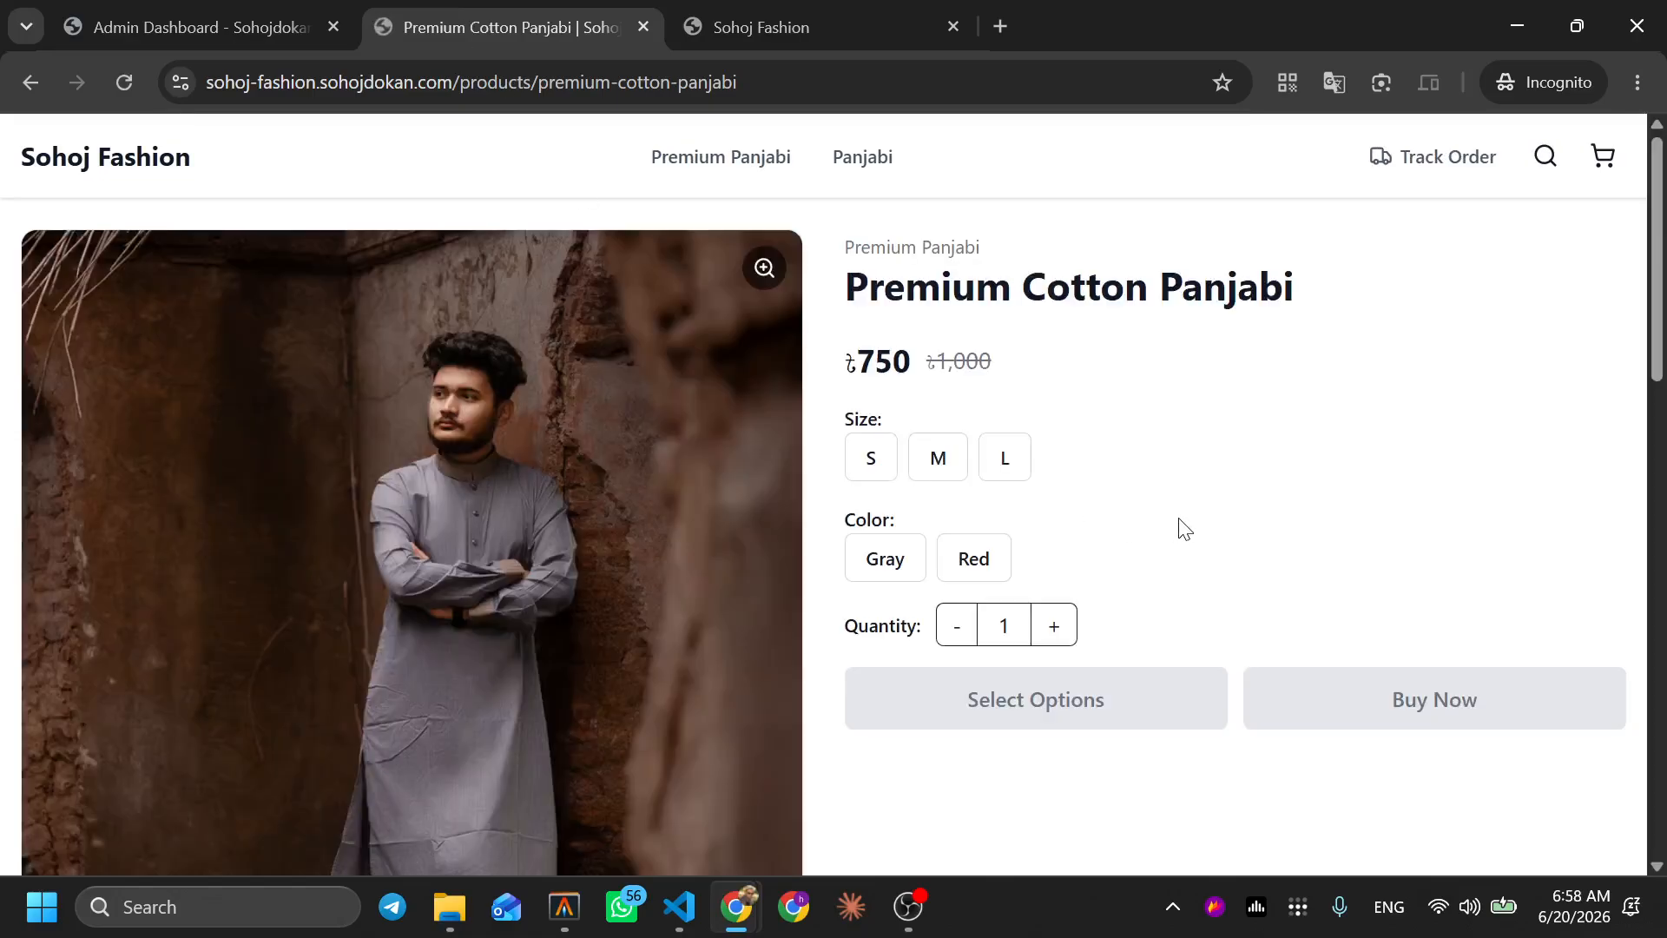
# Select Gray on the storefront to see size S disabled, then scroll through the confirmed order's page
pyautogui.click(884, 566)
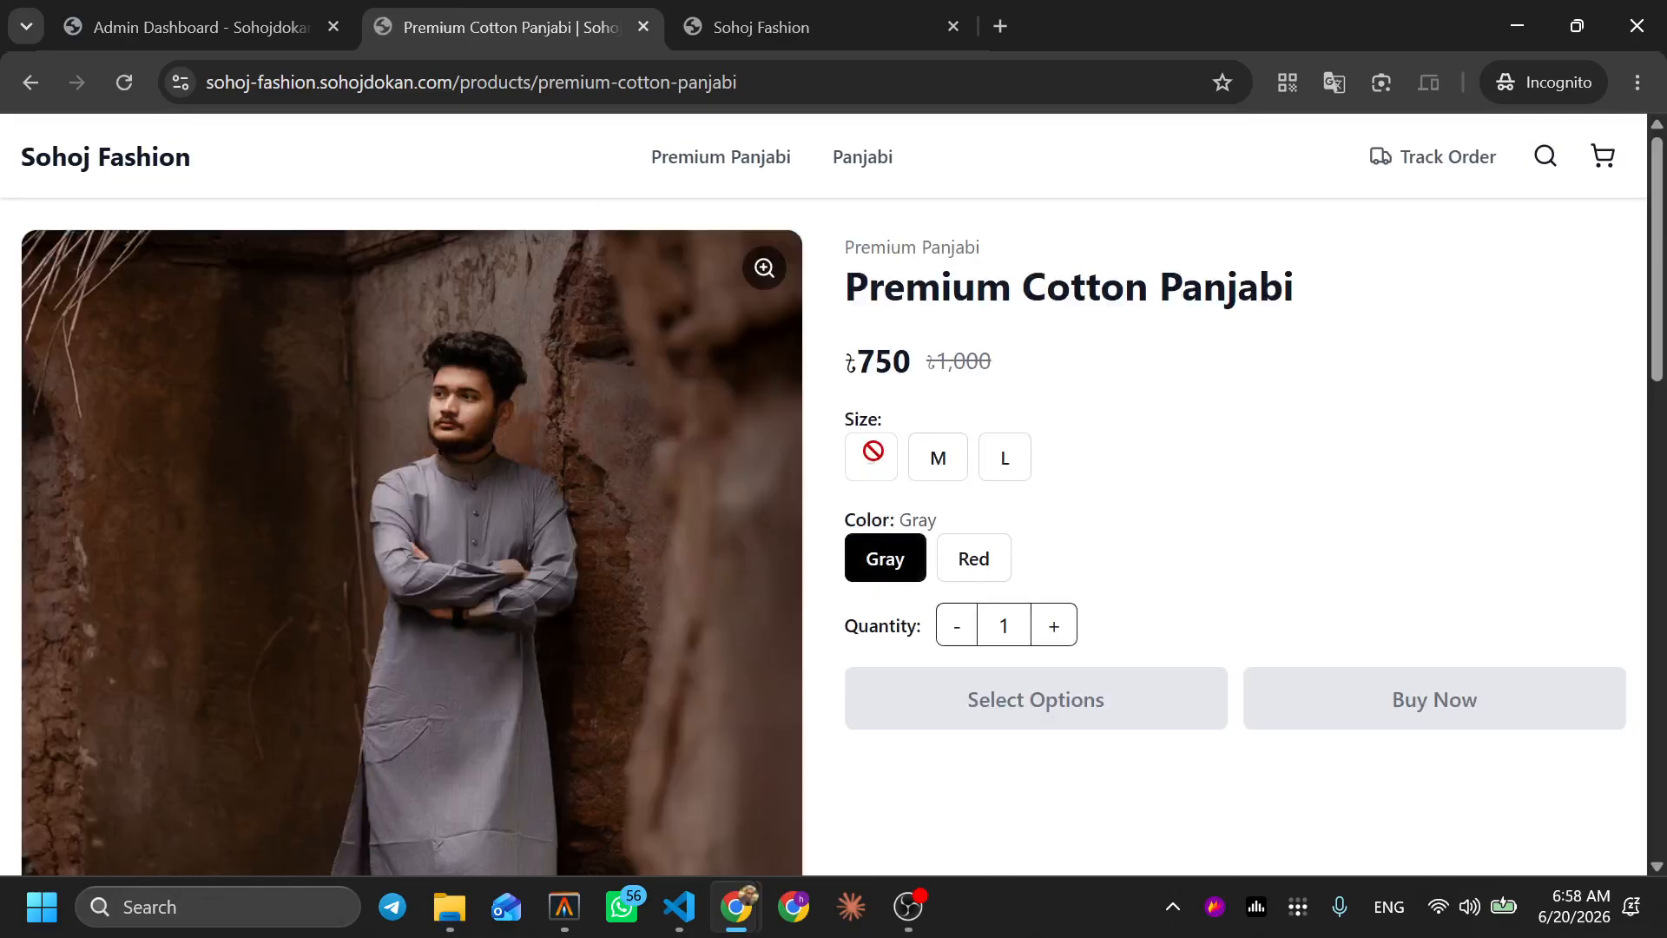
pyautogui.click(209, 26)
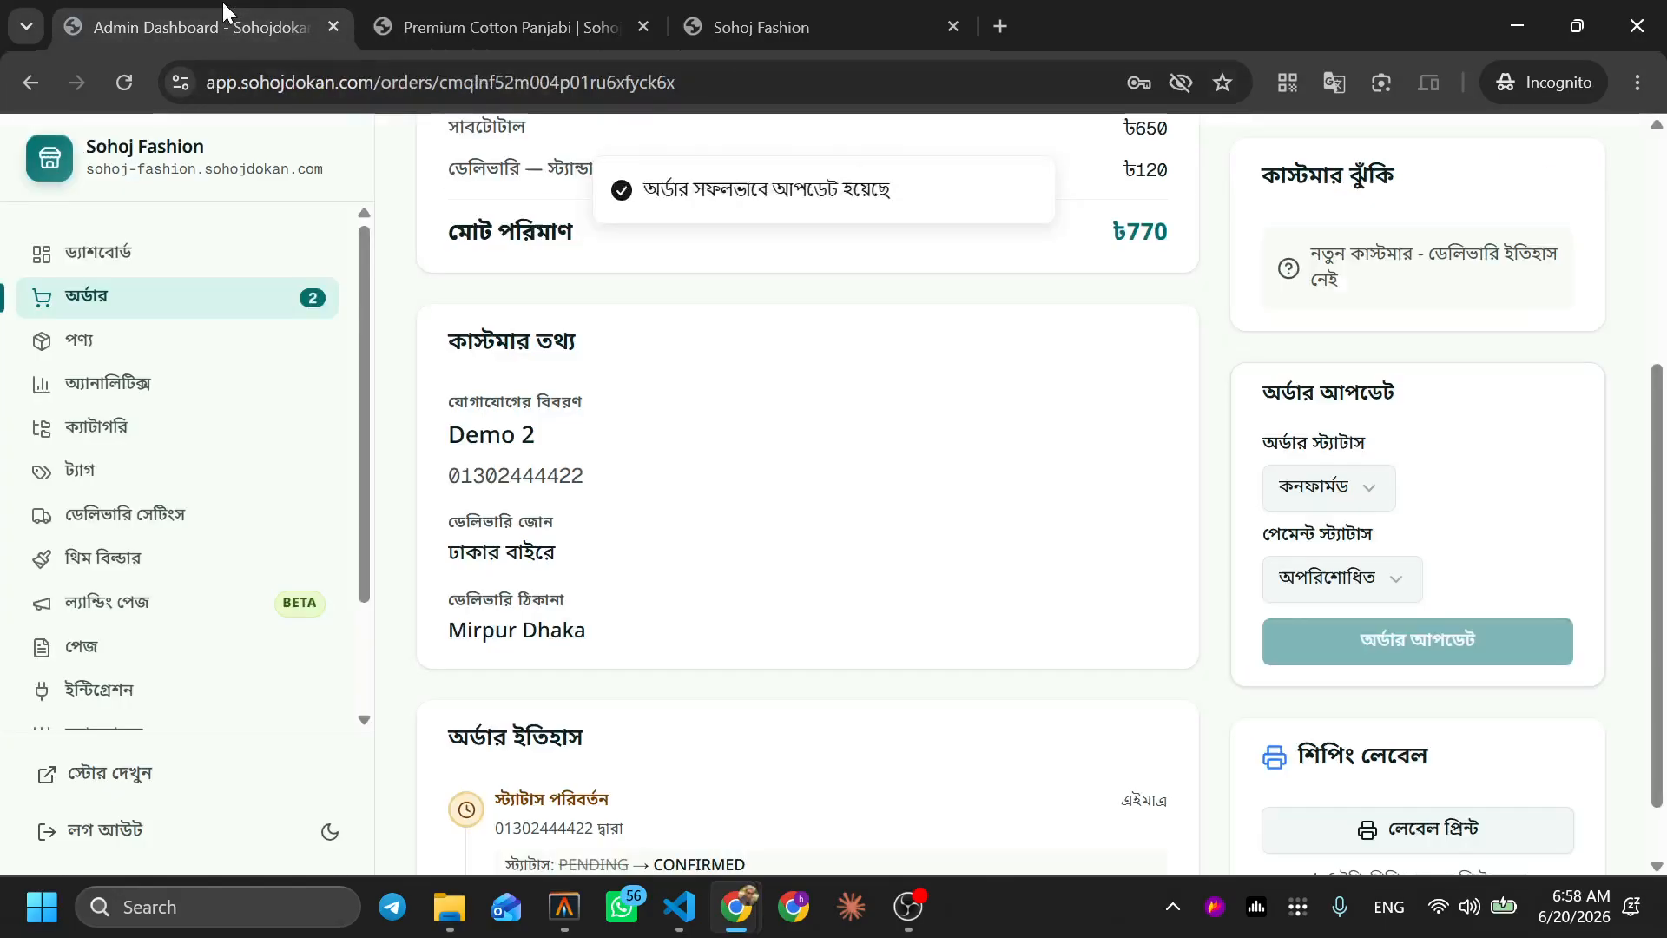
pyautogui.scroll(-1, 730, 592)
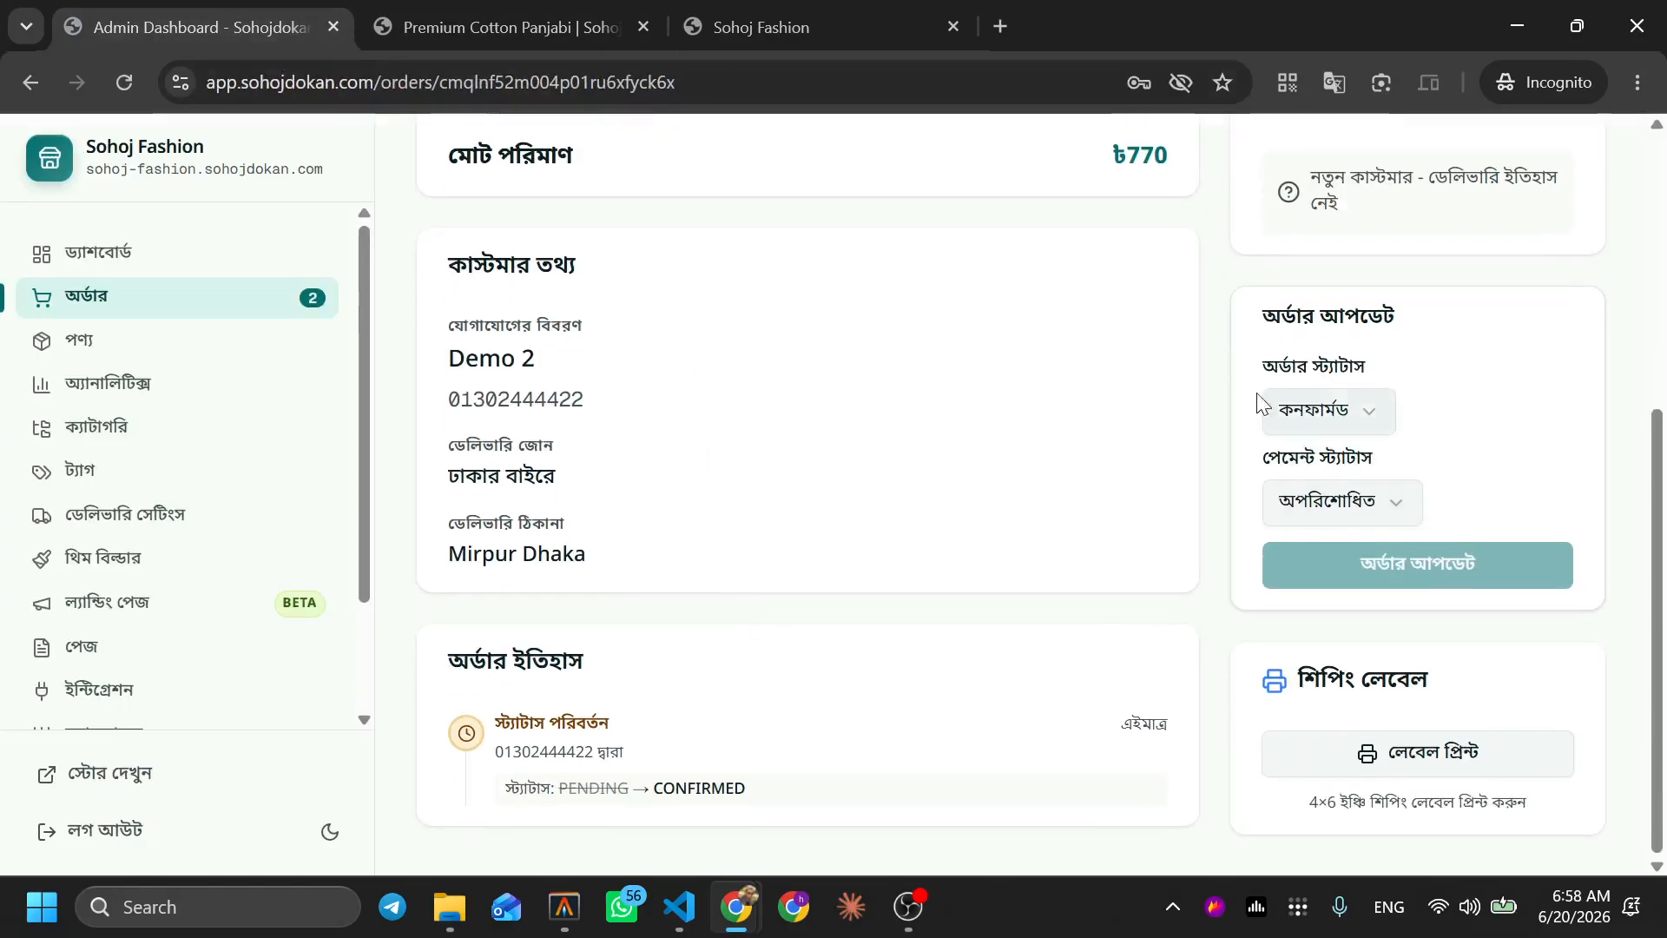
pyautogui.scroll(6, 811, 461)
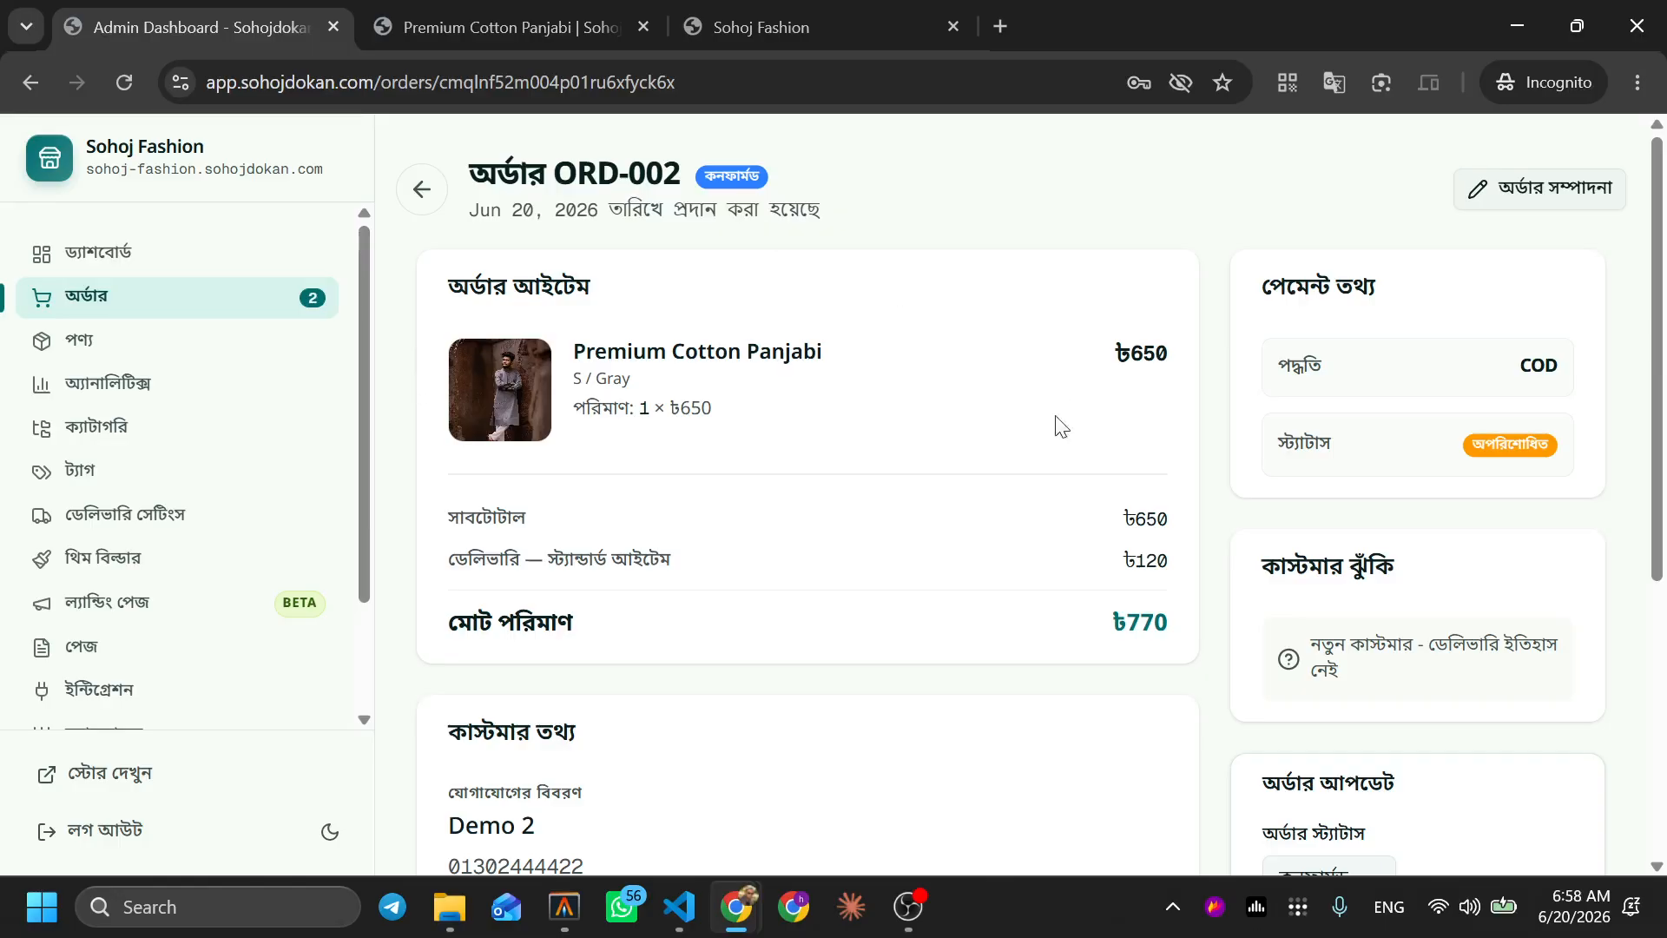
pyautogui.scroll(-5, 850, 539)
pyautogui.scroll(5, 850, 538)
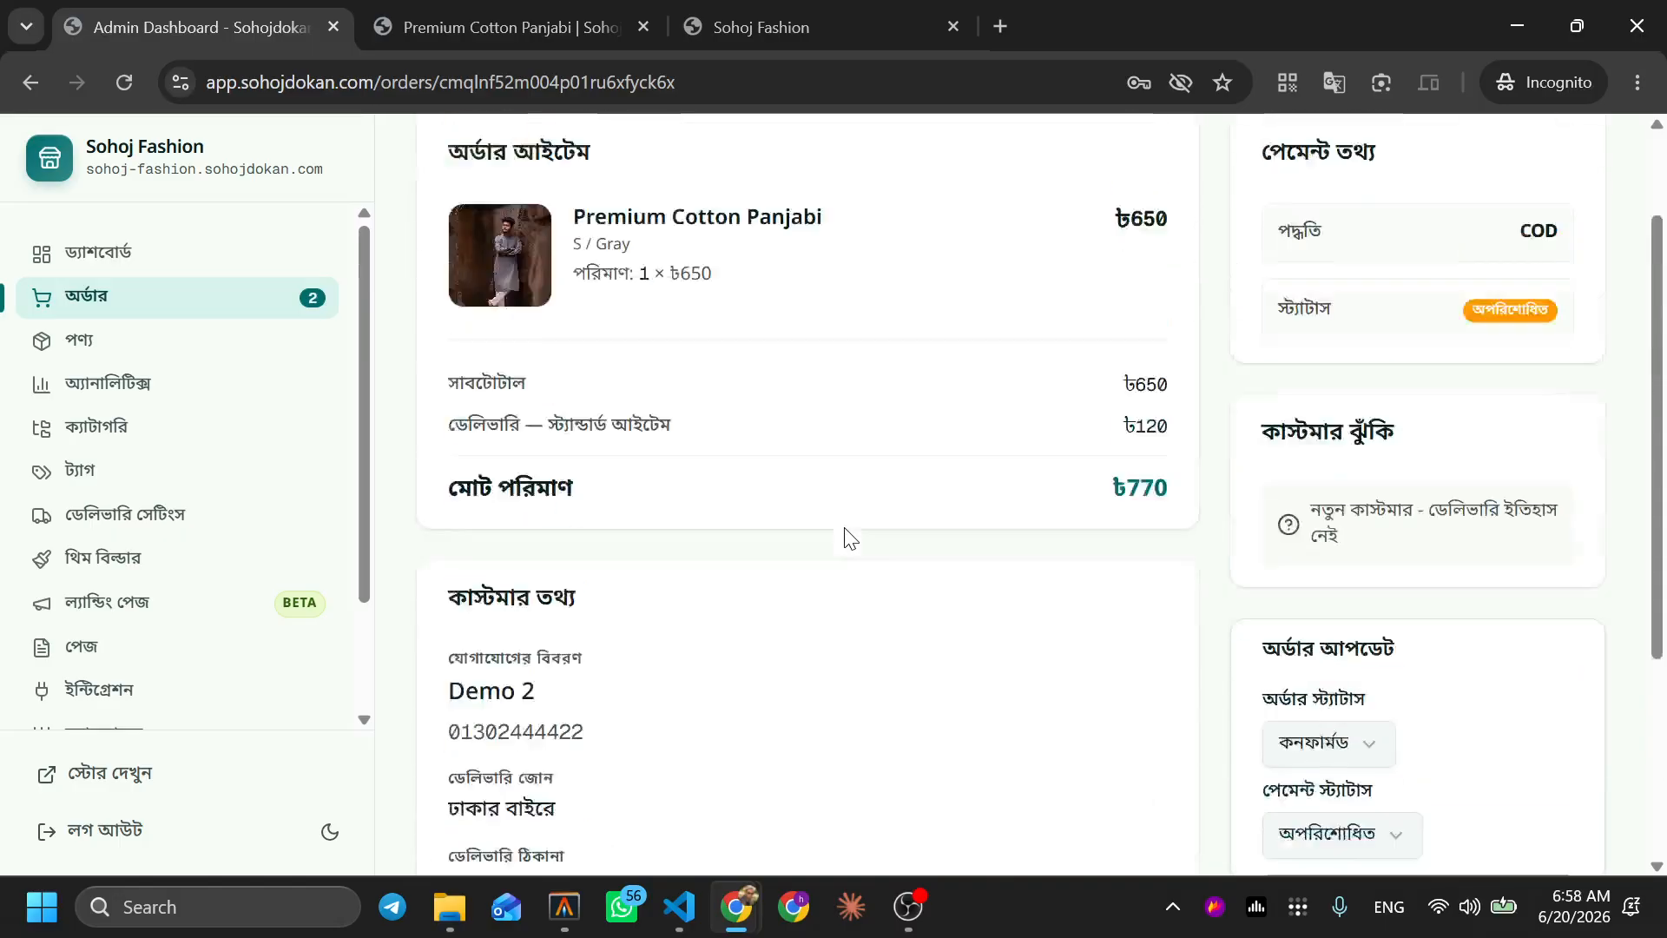